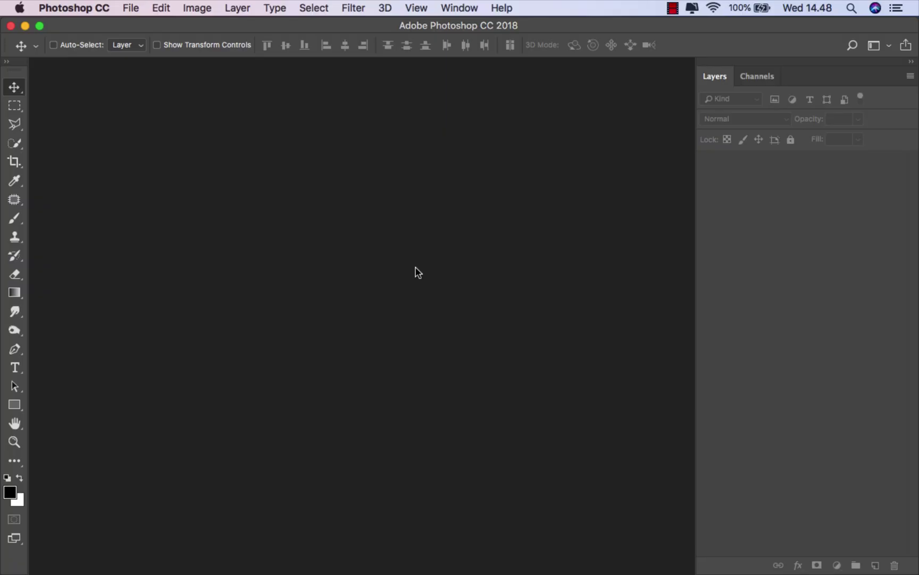
- Create a blank 5000 × 3000 px, 300 ppi landscape document from the custom preset
left_click(131, 7)
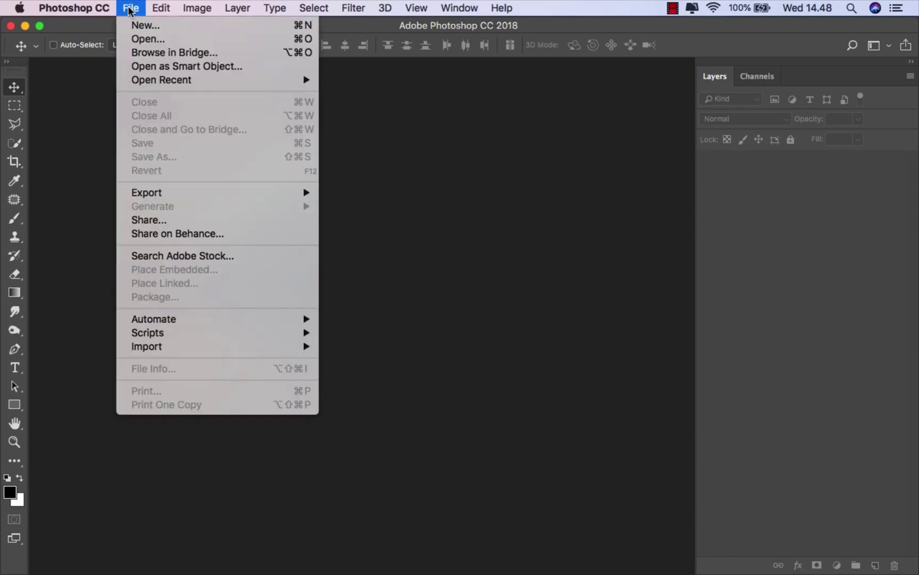
left_click(159, 26)
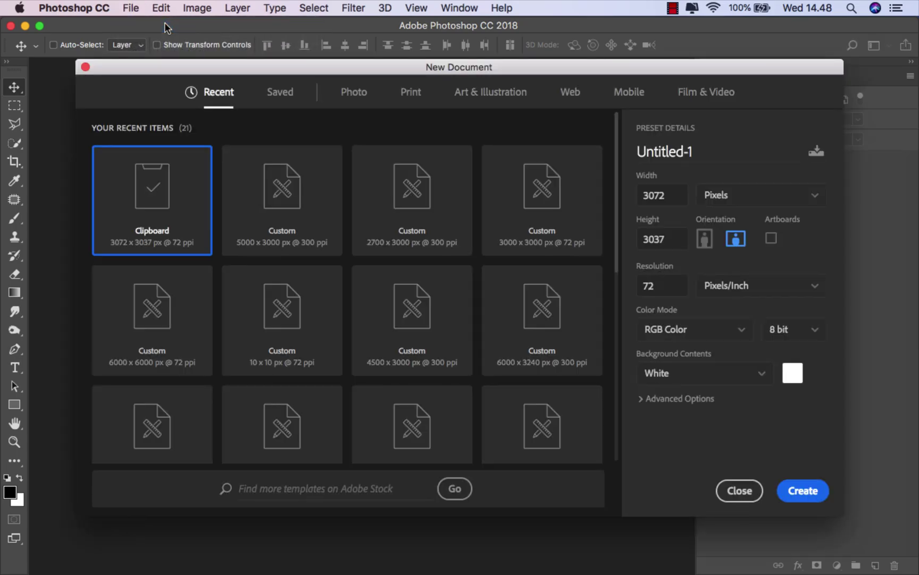
left_click(248, 201)
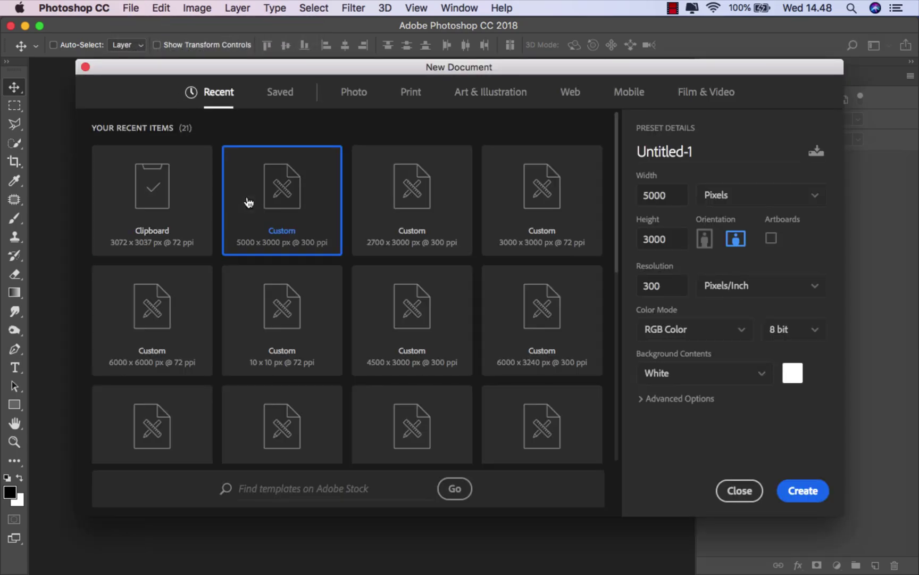
left_click(679, 197)
left_click(681, 239)
left_click(677, 280)
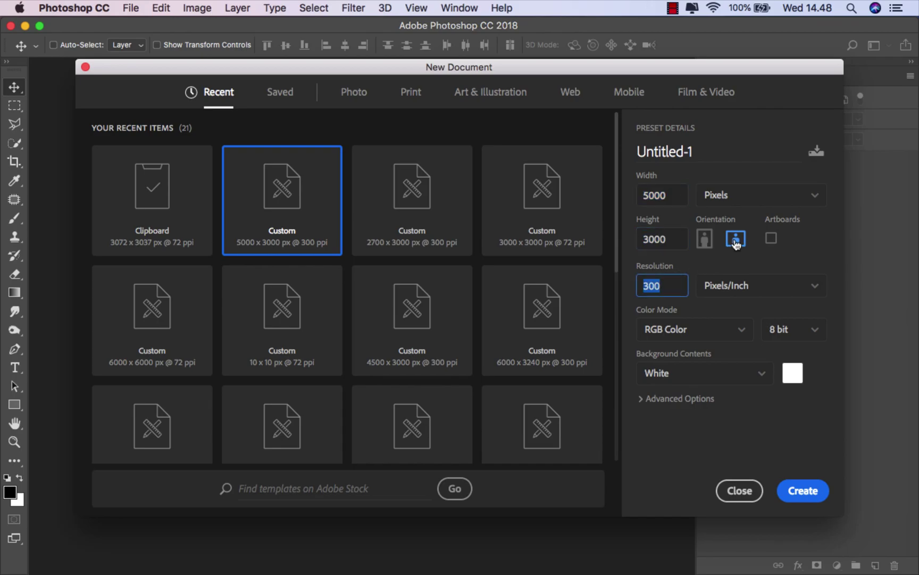
left_click(793, 488)
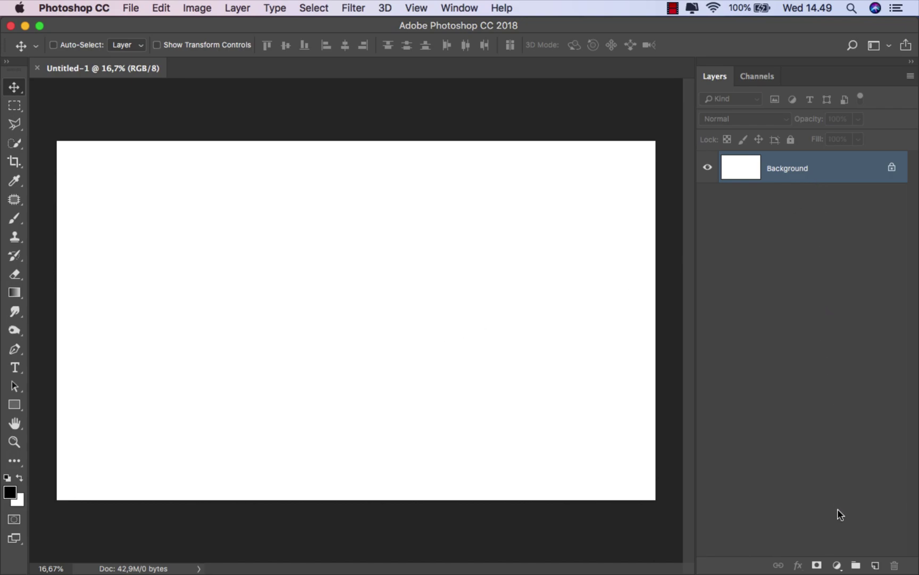
- Add a dark blue (#42445c) Solid Color fill layer and bring up the source-images folder
left_click(837, 566)
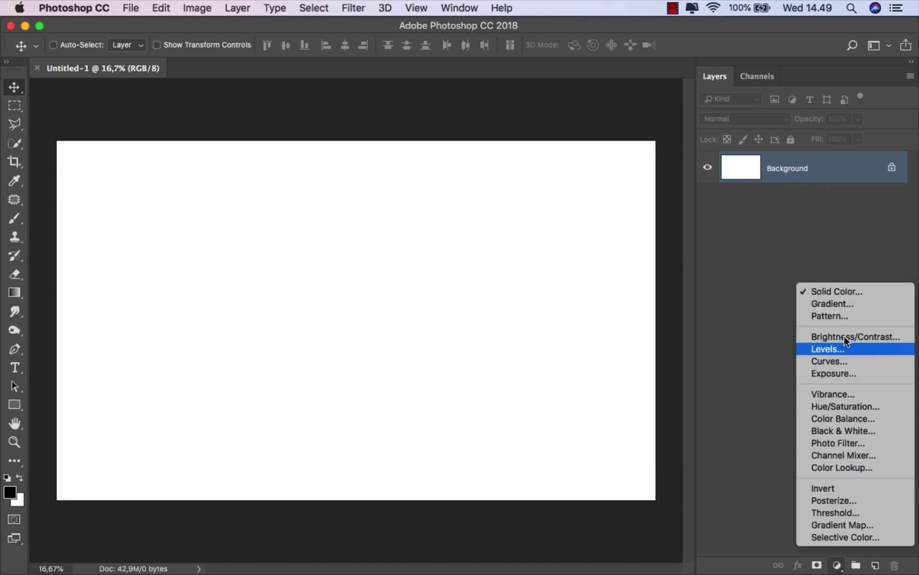
left_click(840, 293)
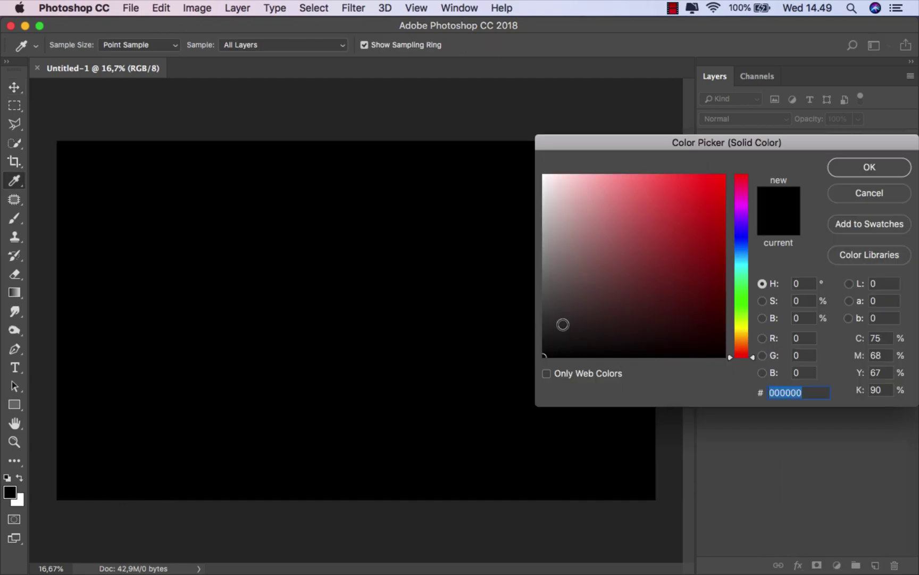
mouse_move(563, 324)
left_mouse_down()
mouse_move(603, 277)
mouse_move(595, 291)
left_mouse_up()
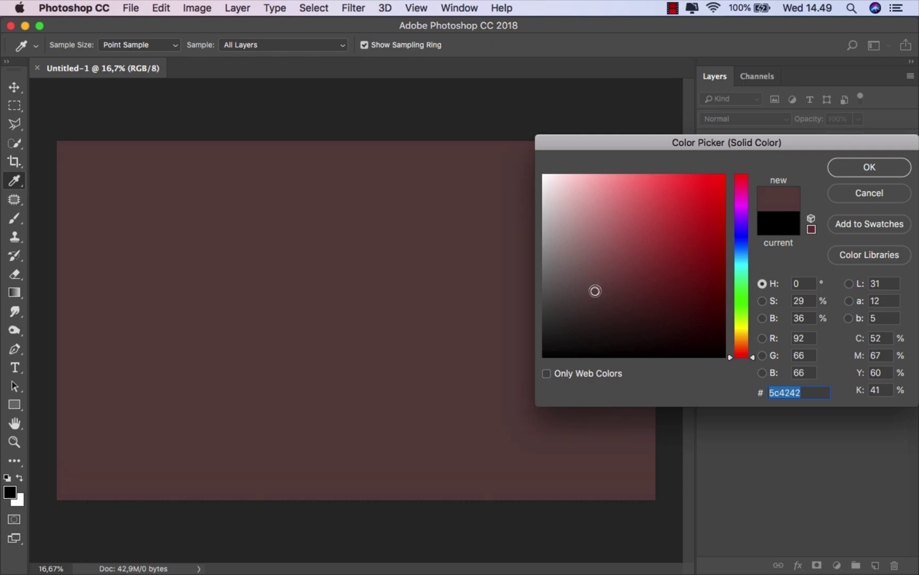
left_click_drag(739, 255, 749, 240)
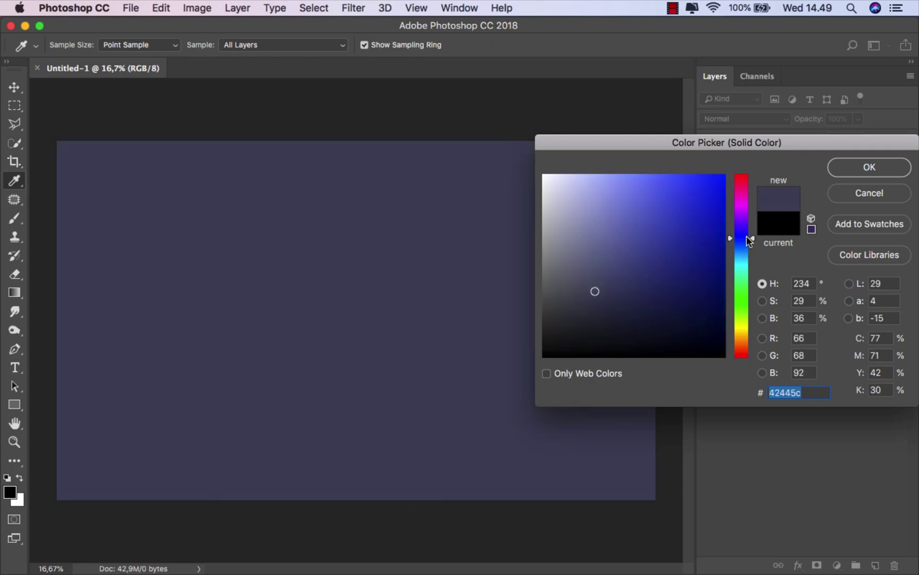
left_click(879, 167)
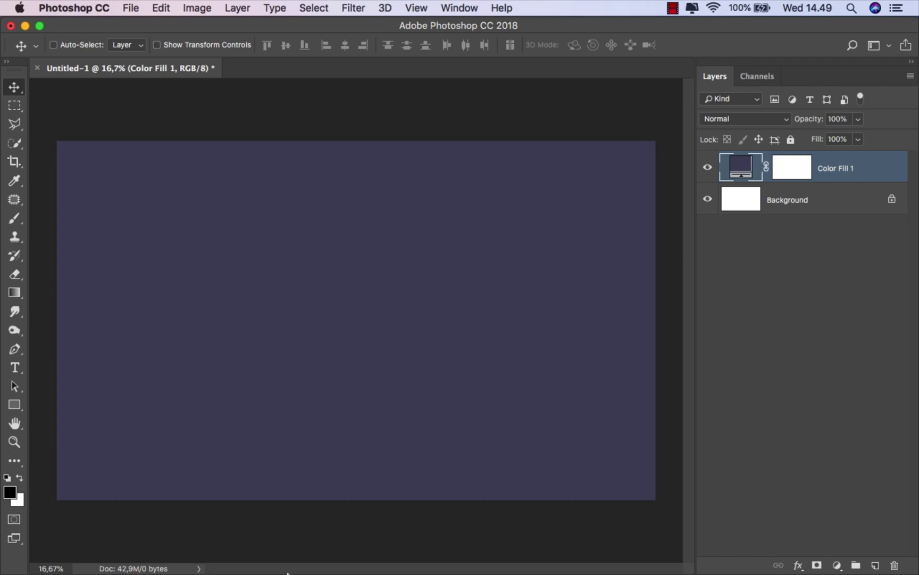
mouse_move(321, 573)
left_click(335, 541)
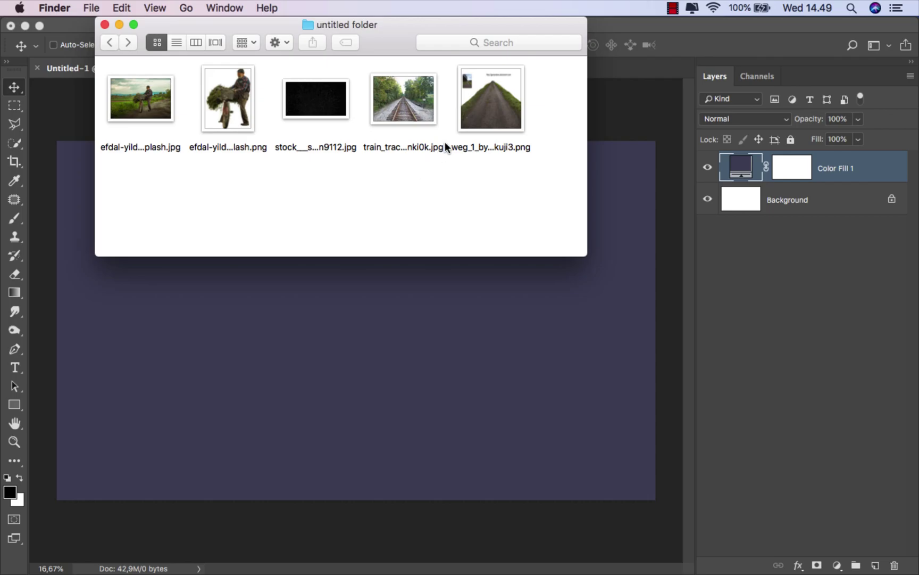
- Place the weg_1 road image, stretch it flat across the lower canvas, and add a layer mask
mouse_move(475, 146)
left_mouse_down()
mouse_move(410, 410)
mouse_move(398, 363)
left_mouse_up()
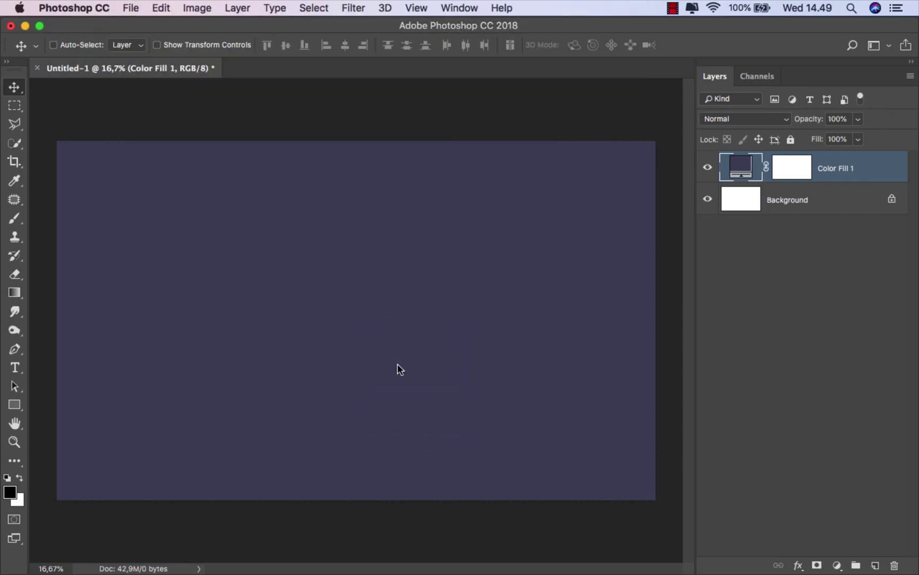
left_click_drag(551, 323, 660, 308)
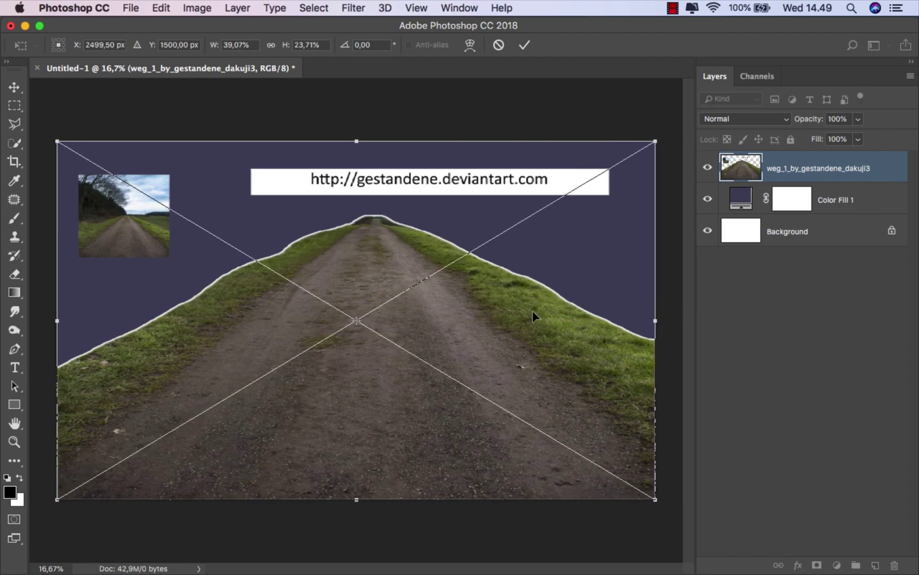
left_click_drag(356, 141, 354, 307)
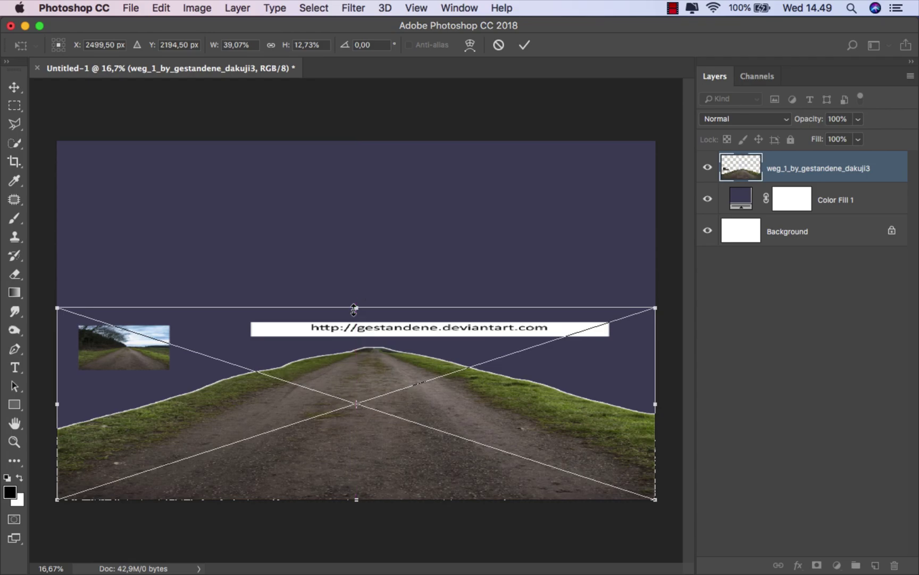
left_click_drag(354, 308, 353, 331)
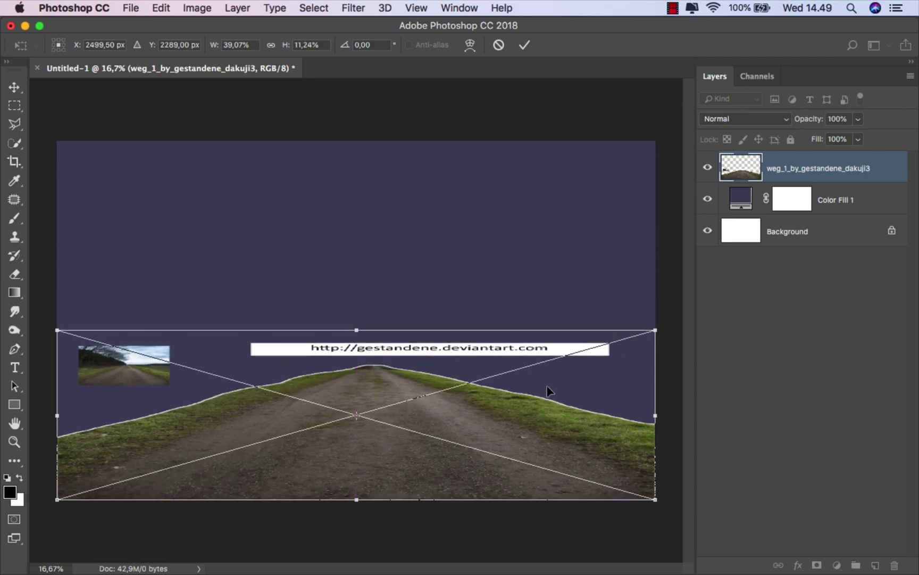
left_click_drag(661, 426, 680, 420)
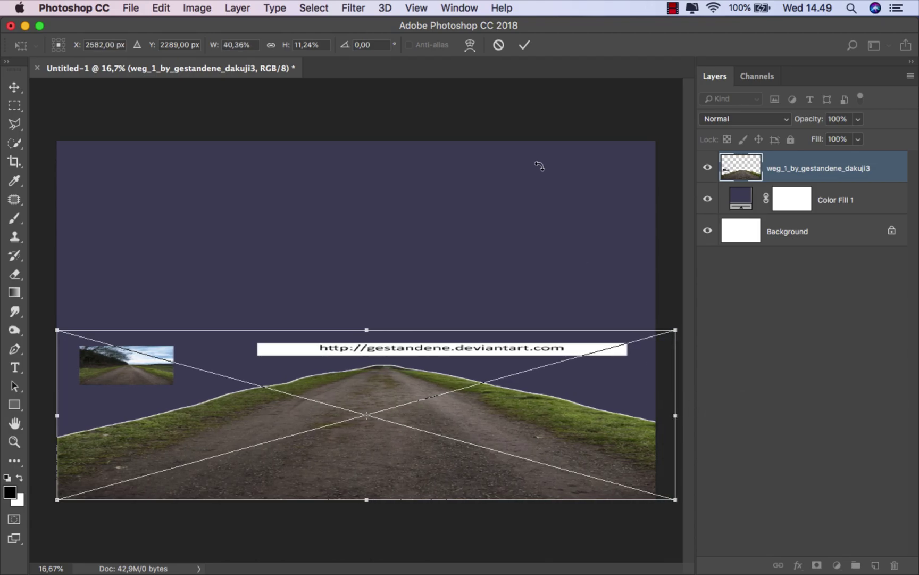
left_click(517, 47)
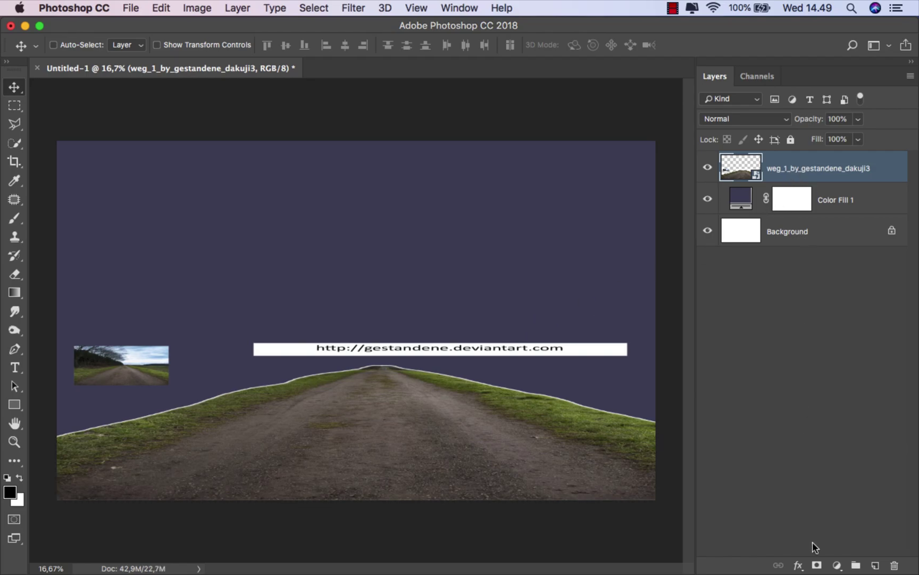
left_click(816, 565)
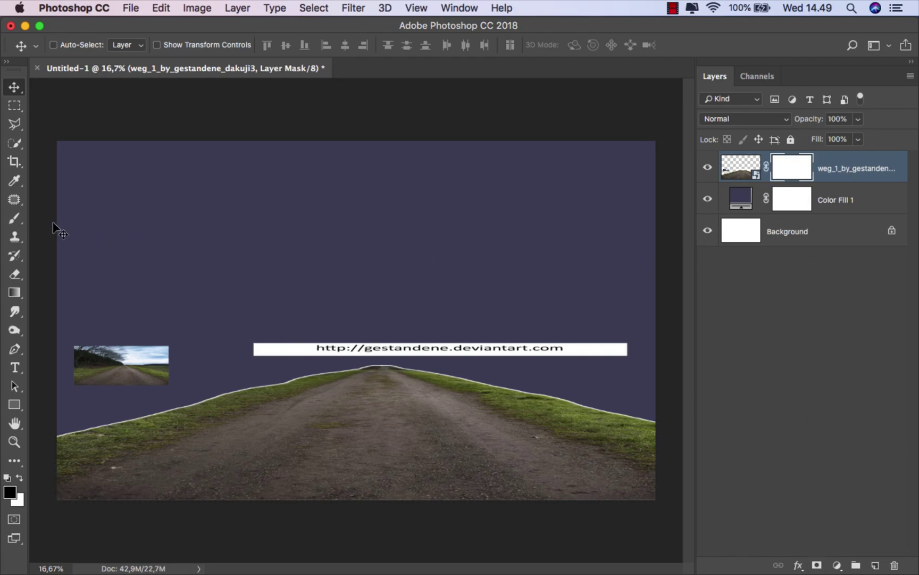
- Paint black at full opacity on the road mask to remove the thumbnail, banner and white hill fringes
left_click(15, 218)
left_click(69, 221)
right_click(162, 225)
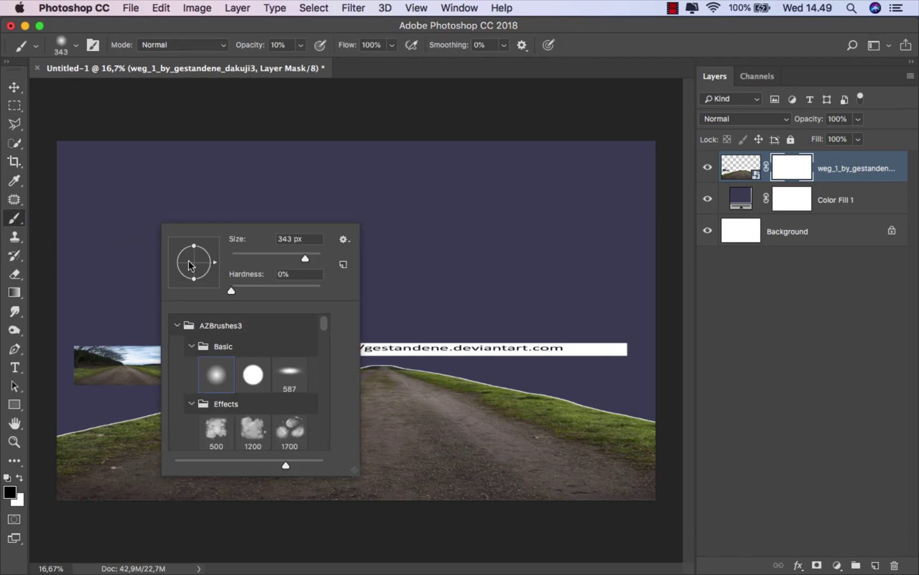
left_click(300, 45)
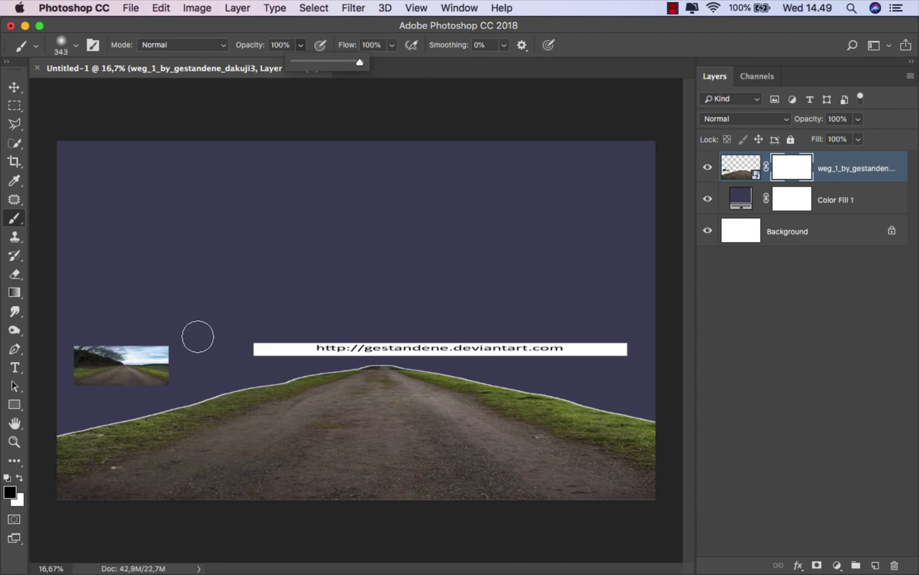
mouse_move(169, 355)
left_mouse_down()
mouse_move(102, 353)
mouse_move(96, 369)
mouse_move(54, 351)
mouse_move(103, 378)
mouse_move(160, 376)
left_mouse_up()
mouse_move(221, 349)
left_mouse_down()
mouse_move(620, 349)
mouse_move(484, 353)
left_mouse_up()
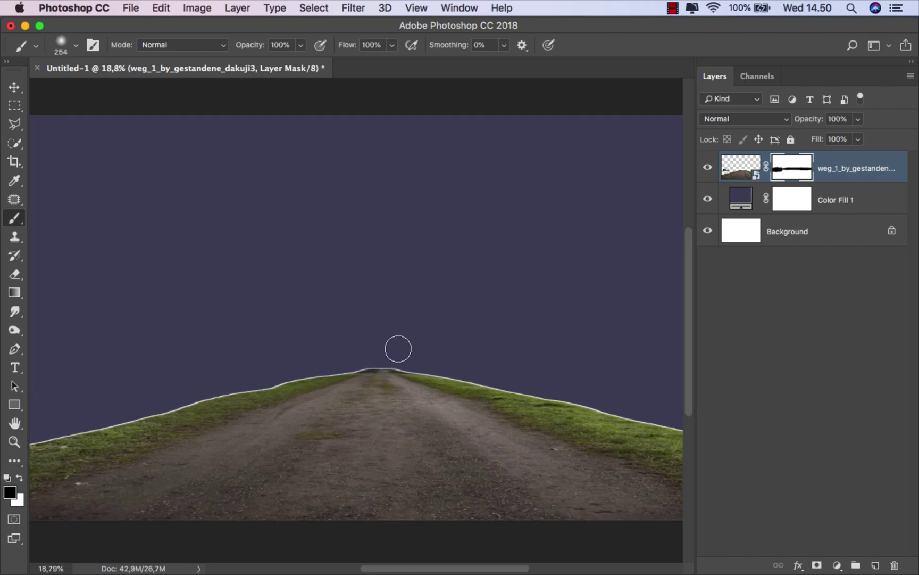
scroll(391, 349, "down", 1)
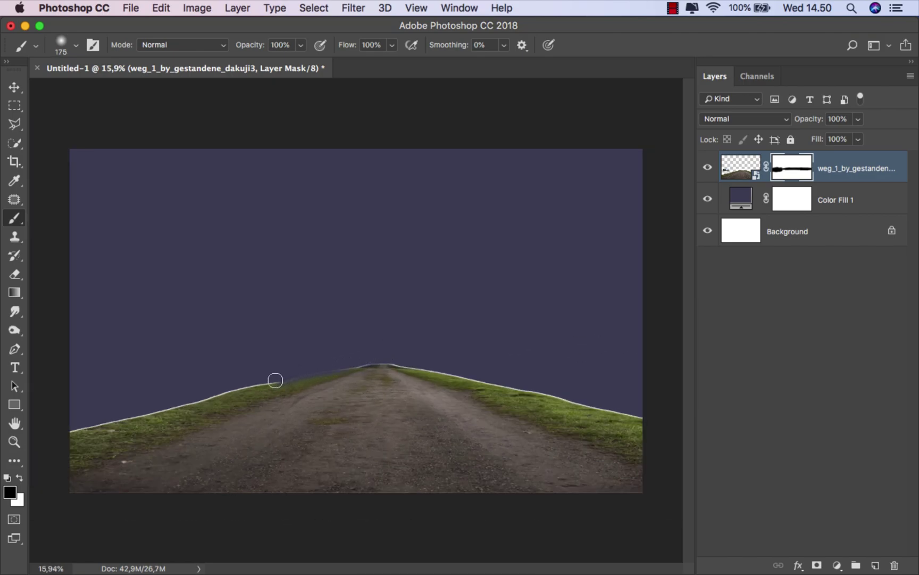
left_click_drag(275, 380, 72, 429)
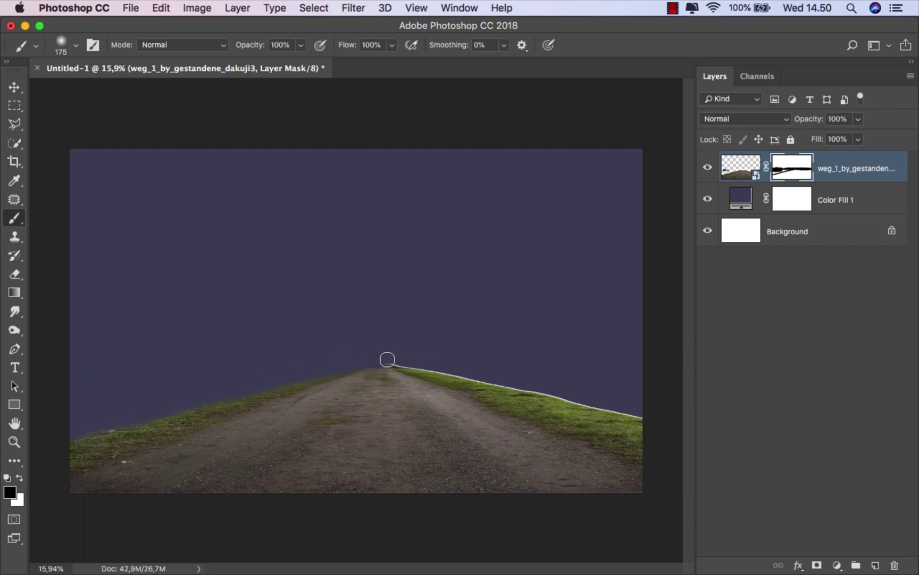
left_click_drag(433, 370, 639, 414)
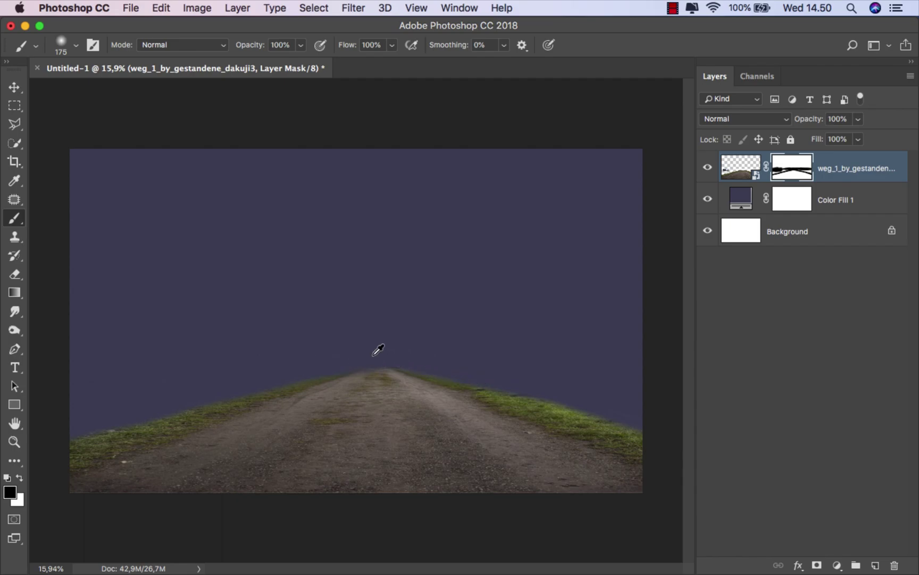
scroll(378, 350, "up", 2)
- Enlarge the brush to about 350 px and soften the grass edges along both slopes
left_click_drag(545, 403, 438, 352)
mouse_move(287, 284)
left_mouse_down()
mouse_move(296, 283)
mouse_move(233, 286)
mouse_move(116, 262)
left_mouse_up()
left_click_drag(215, 298, 238, 298)
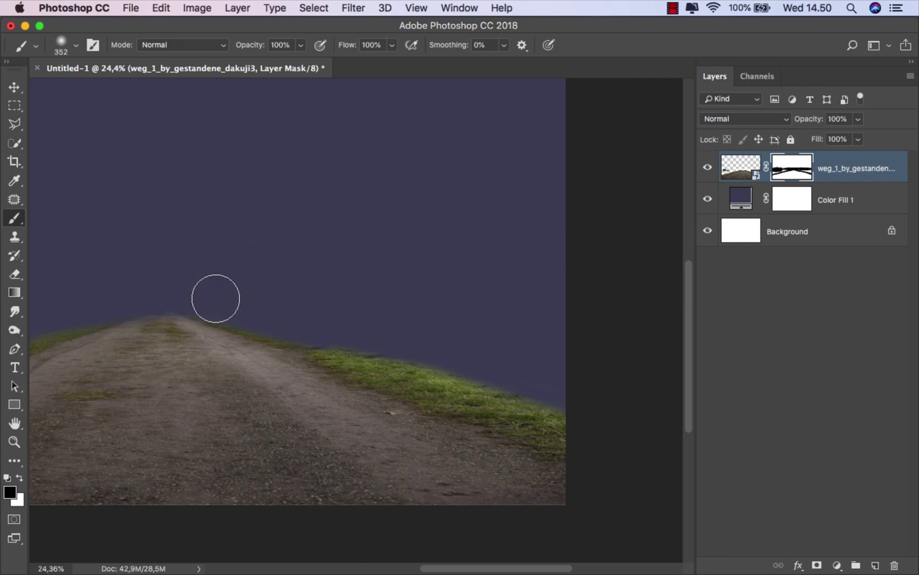
left_click_drag(391, 348, 532, 384)
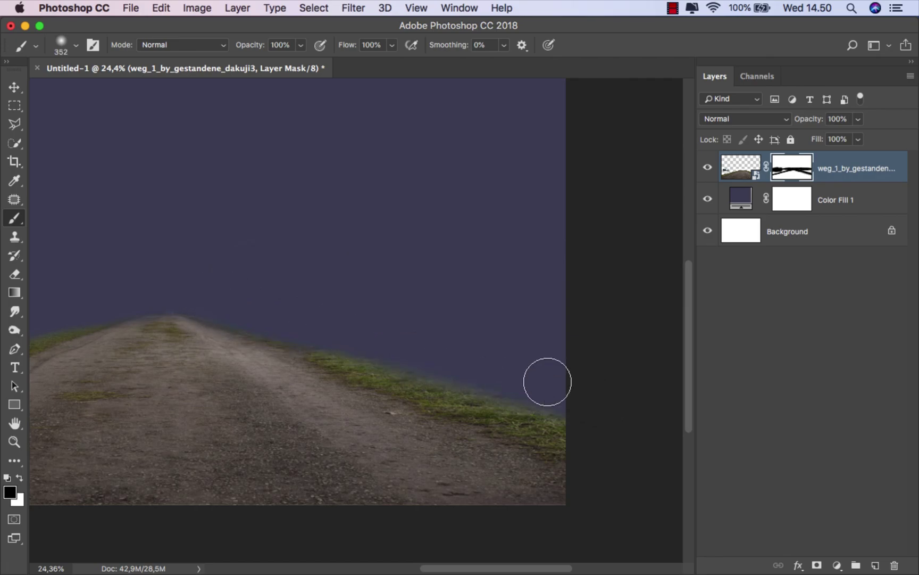
left_click_drag(320, 294, 493, 270)
scroll(493, 270, "down", 2)
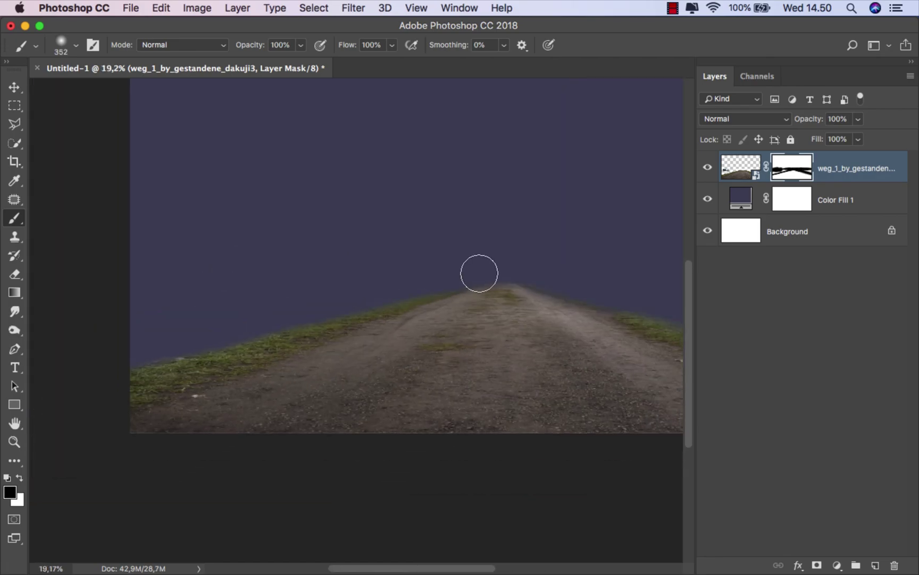
left_click_drag(327, 313, 154, 340)
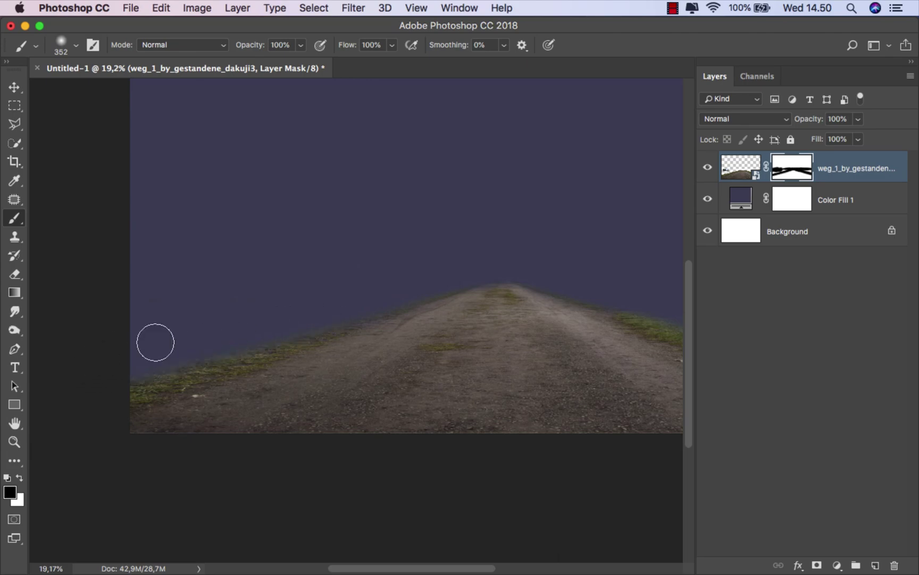
scroll(153, 341, "down", 2)
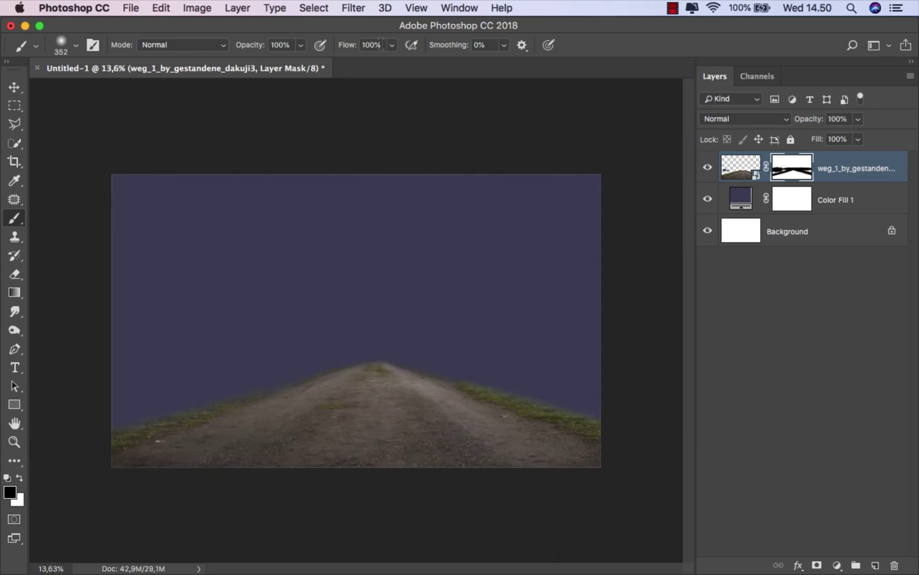
- At about 50% brush opacity, fade the grass at the right edge, then target the road layer's image
left_click(302, 45)
left_click_drag(304, 62, 265, 61)
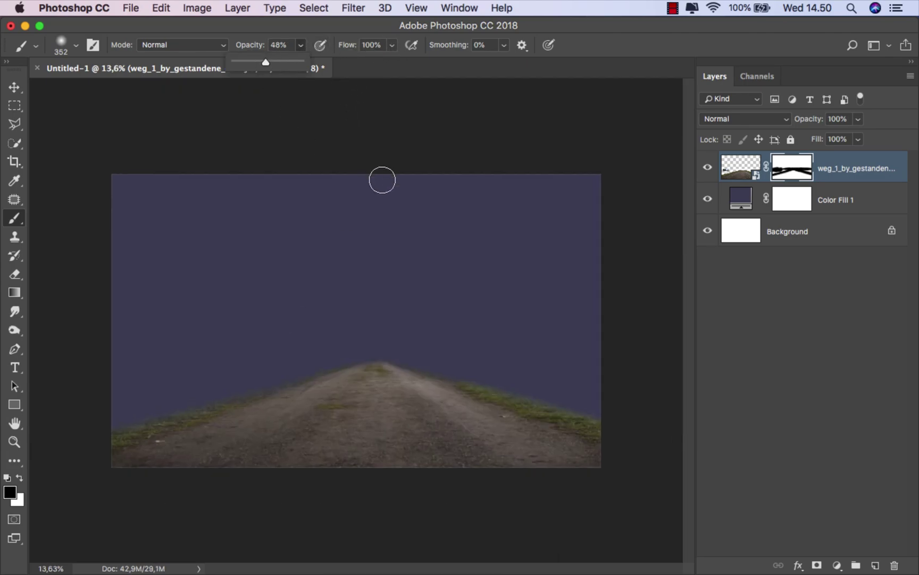
scroll(451, 332, "up", 1)
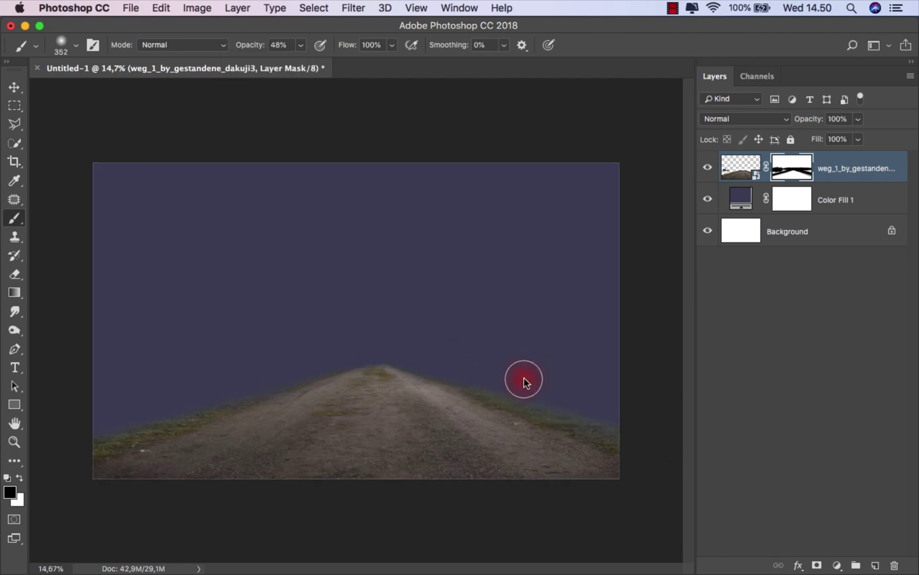
left_click_drag(630, 428, 619, 427)
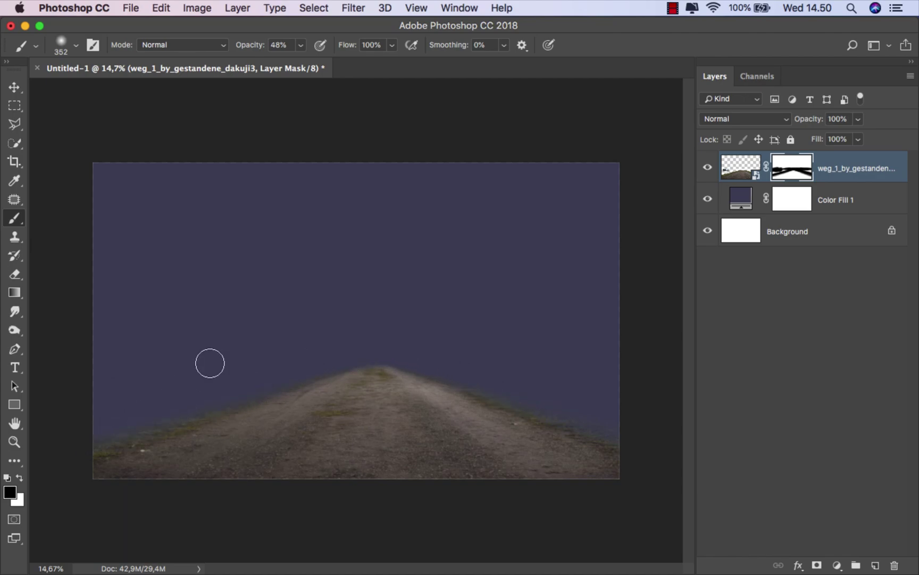
scroll(349, 285, "up", 1)
key("v")
left_click(842, 163)
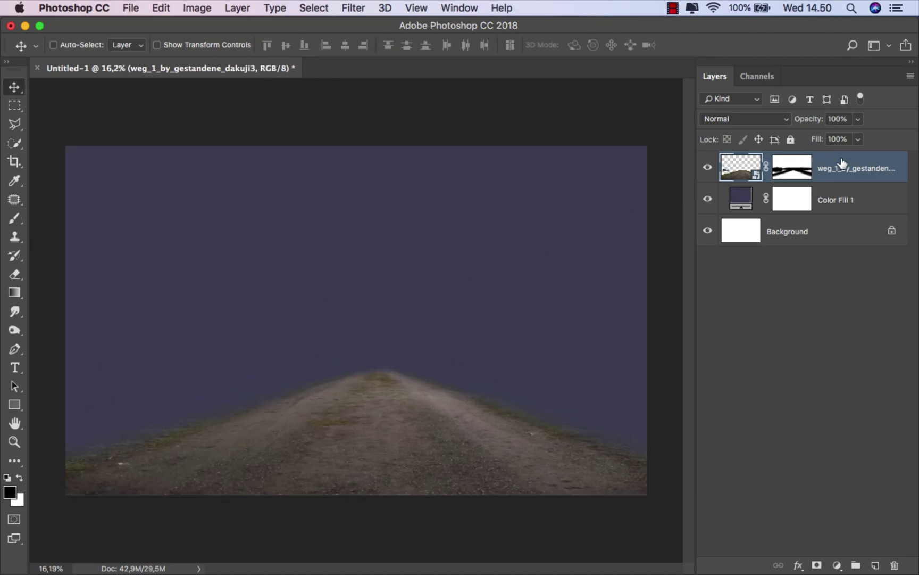
- Place the train-track photo, enlarge it to fill the canvas, and stack it beneath weg_1
left_click(335, 541)
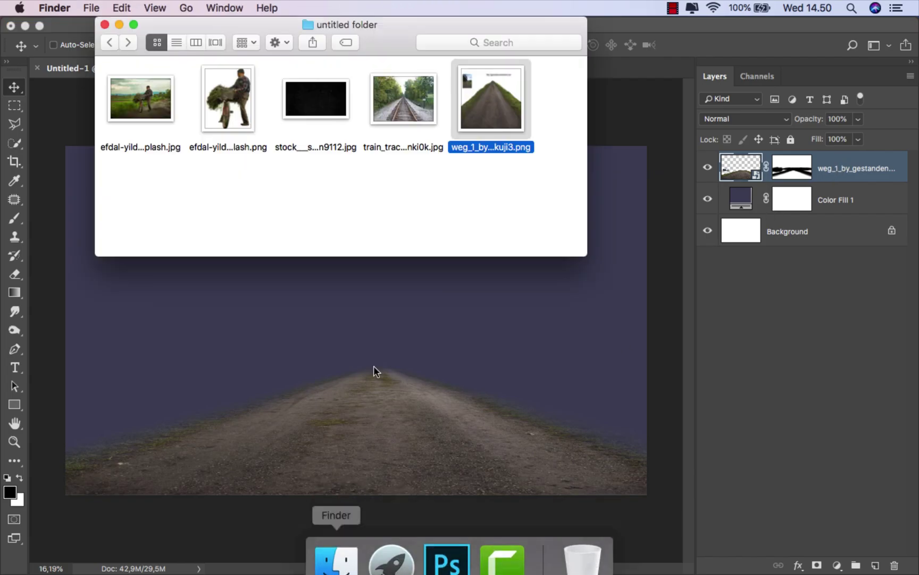
left_click_drag(395, 98, 354, 417)
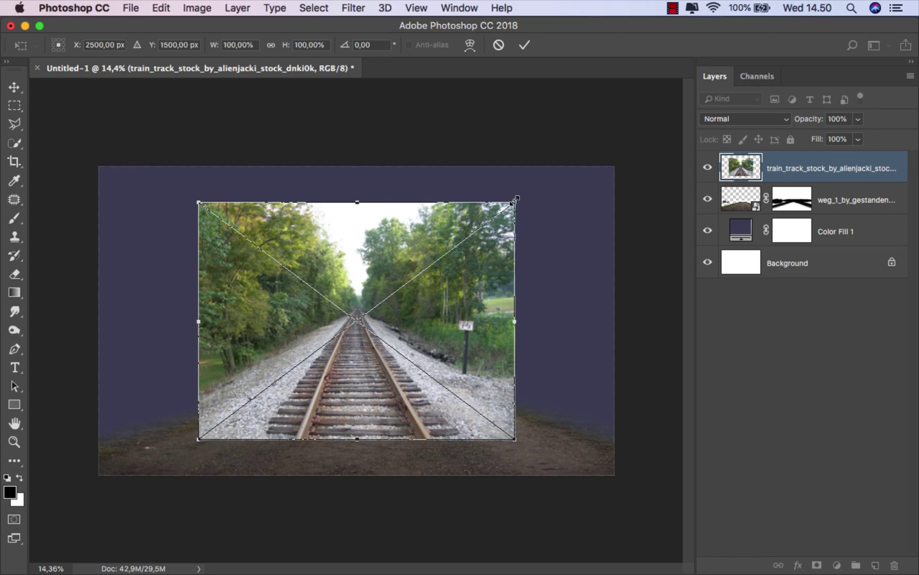
left_click_drag(514, 200, 615, 127)
left_click(524, 48)
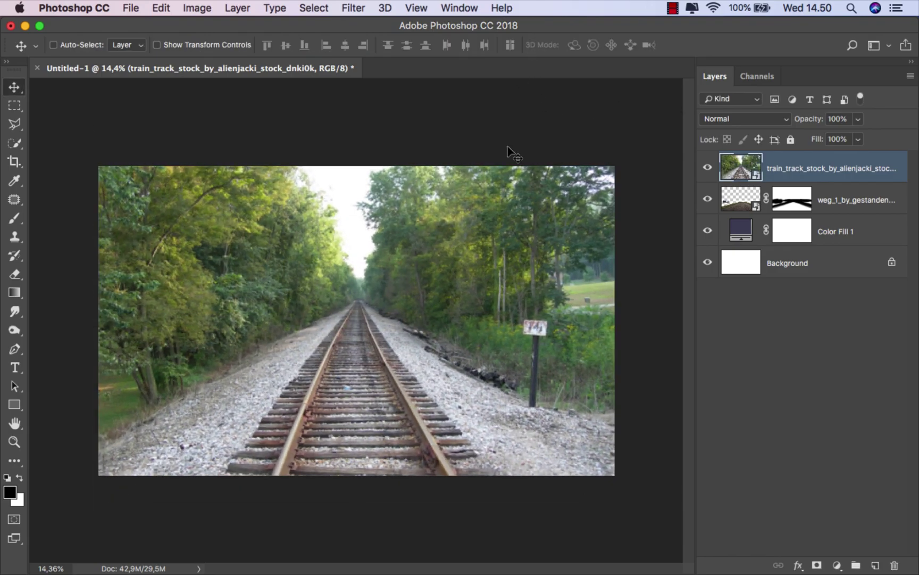
left_click_drag(789, 171, 789, 215)
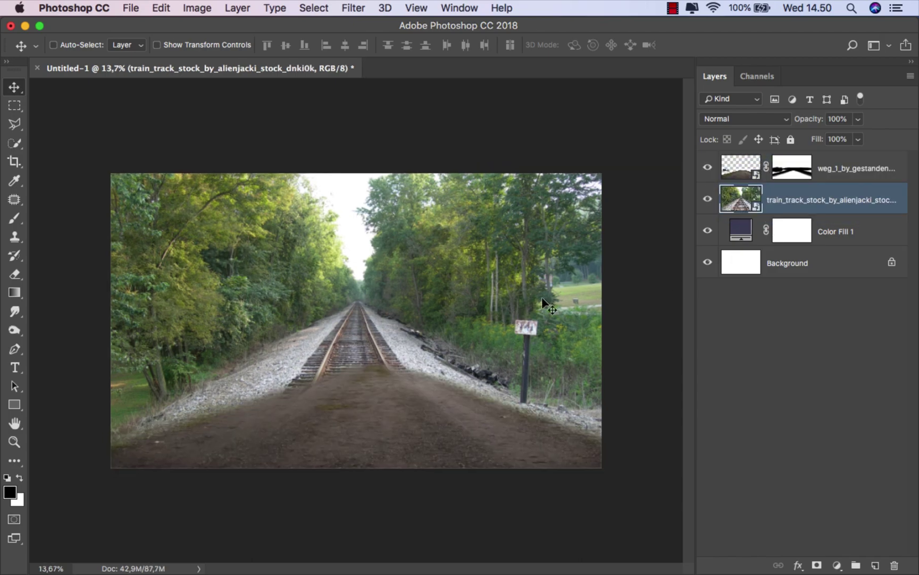
left_click(749, 120)
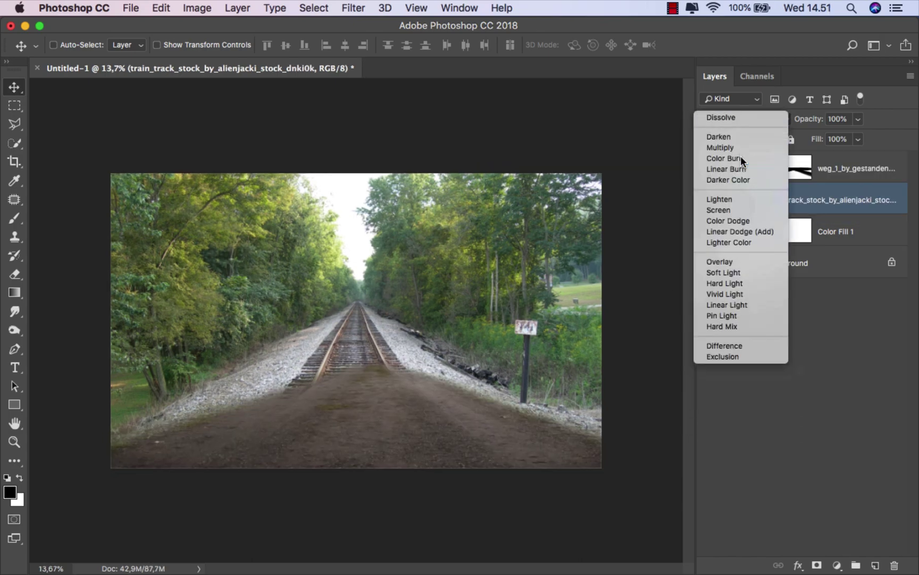
- Set the train-track layer to Multiply, then move it down and scale it larger and taller
left_click(740, 156)
key("super+t")
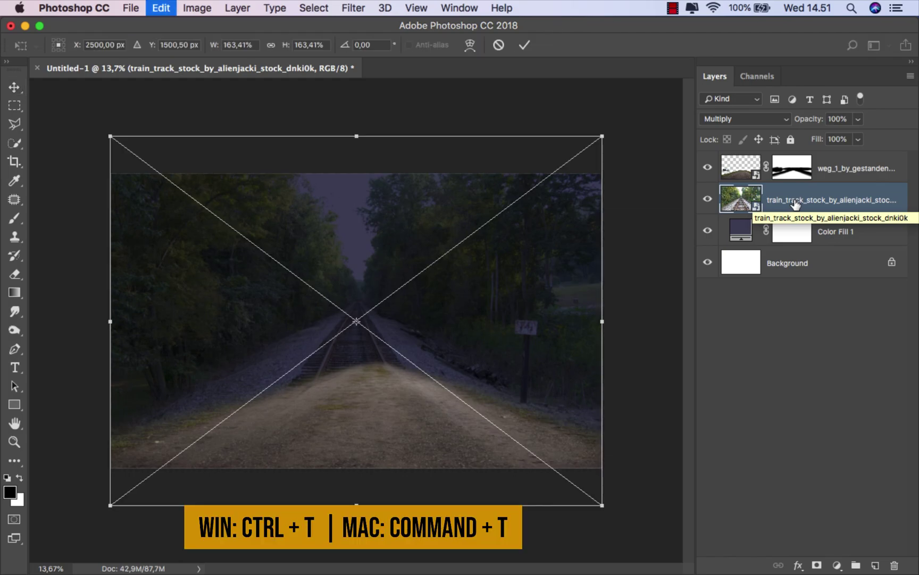
left_click_drag(391, 263, 392, 291)
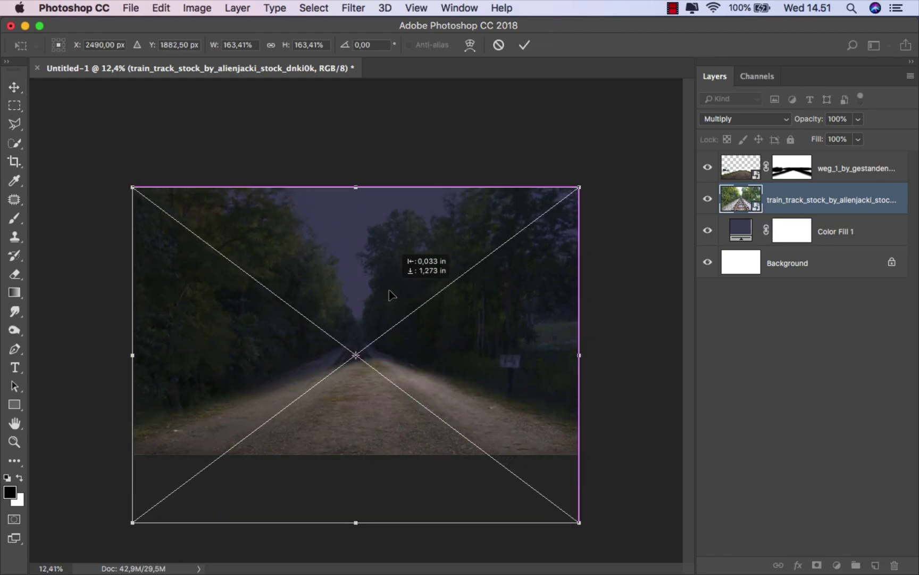
scroll(394, 293, "down", 3)
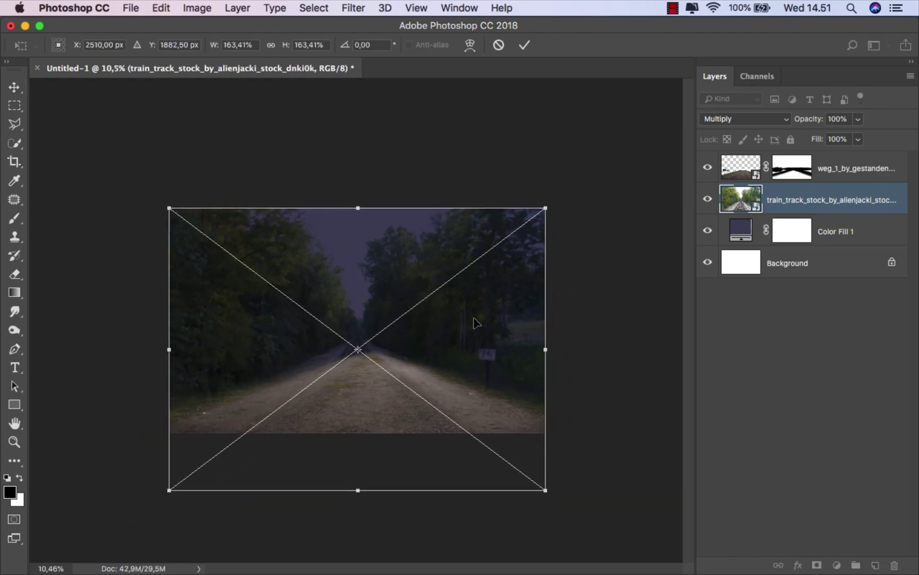
scroll(537, 343, "down", 2)
mouse_move(521, 467)
left_mouse_down()
mouse_move(560, 511)
mouse_move(550, 507)
left_mouse_up()
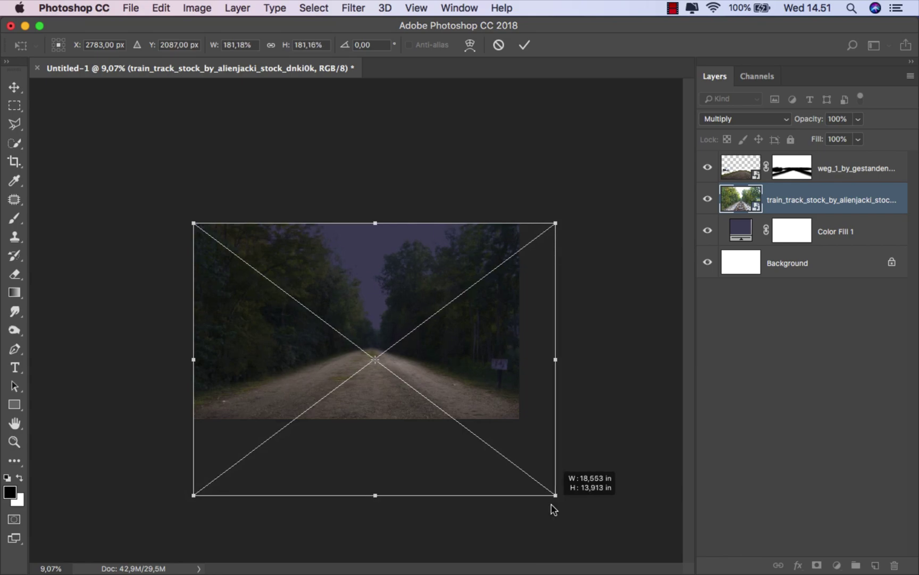
scroll(387, 395, "up", 1)
scroll(387, 396, "up", 1)
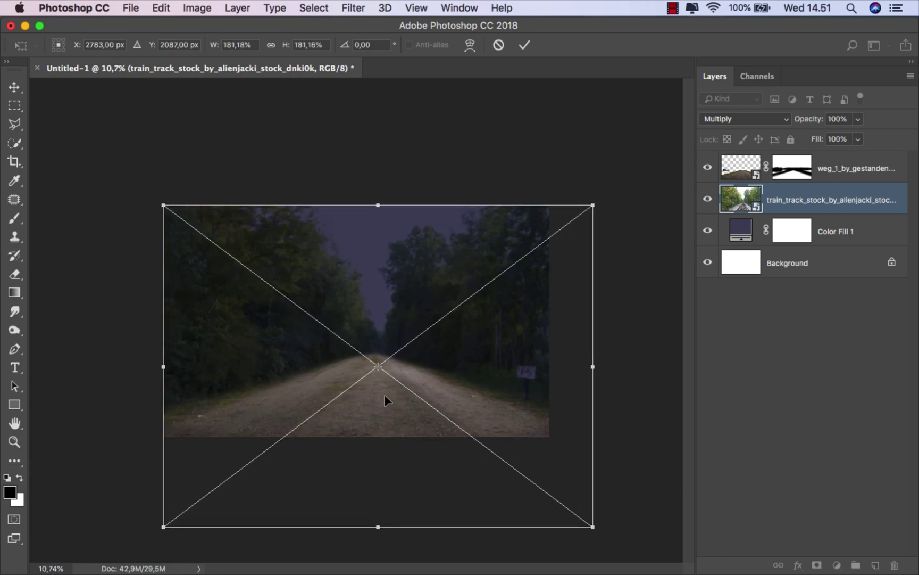
left_click_drag(377, 526, 378, 533)
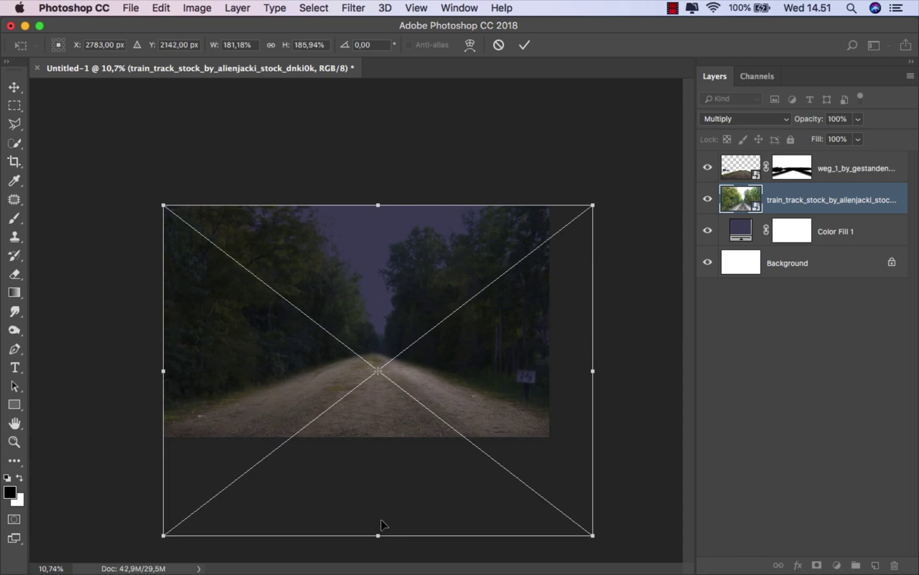
- Commit the train-track resize and rasterize the layer
key("Return")
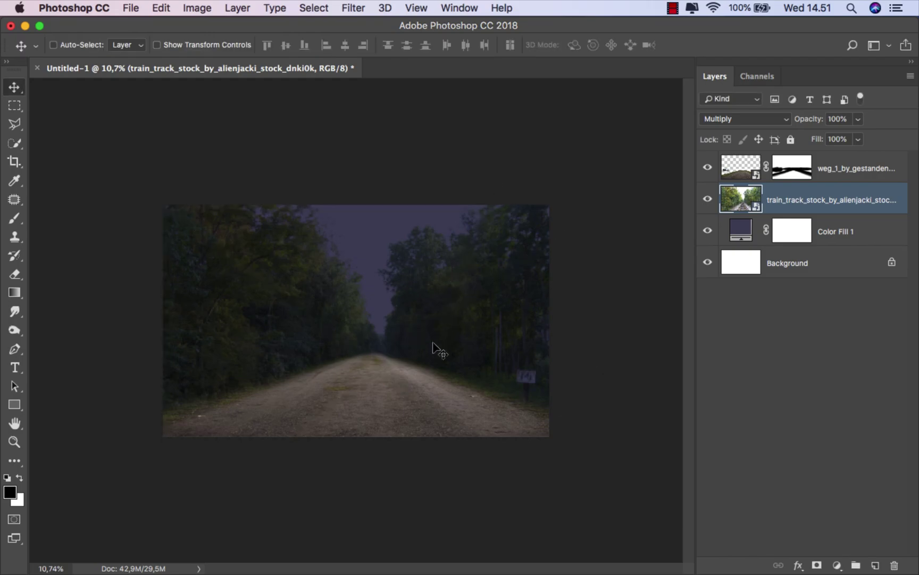
scroll(396, 359, "up", 2)
scroll(394, 360, "up", 5)
scroll(394, 360, "down", 2)
scroll(394, 360, "down", 1)
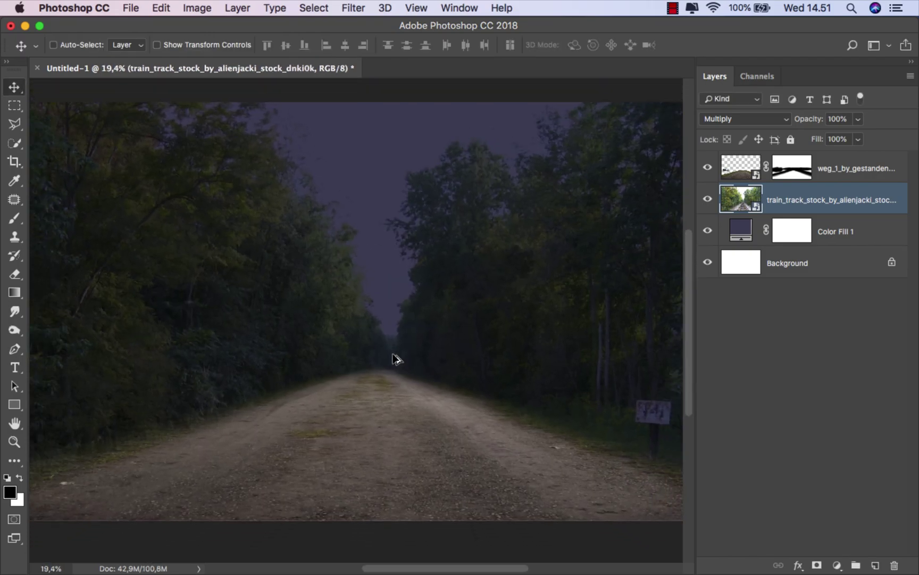
scroll(396, 360, "down", 1)
scroll(397, 361, "down", 1)
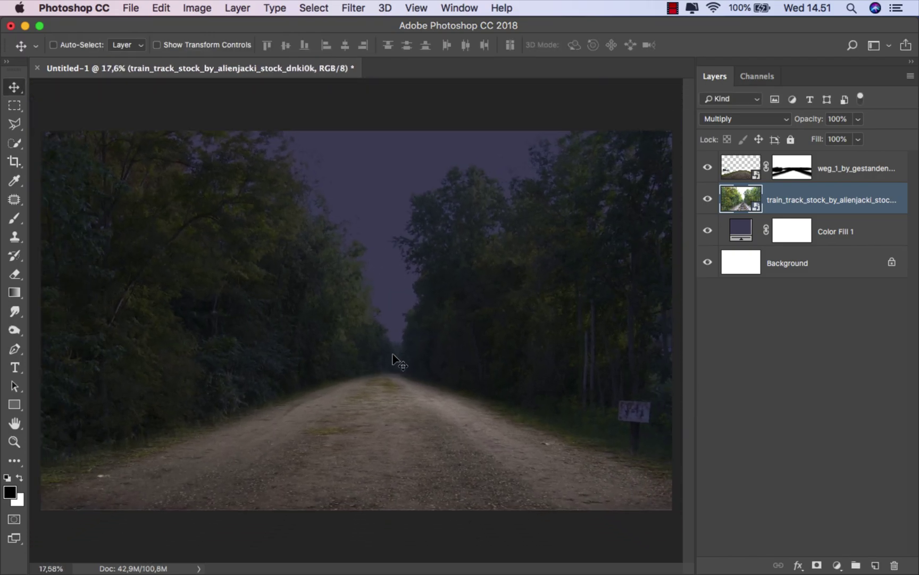
right_click(808, 200)
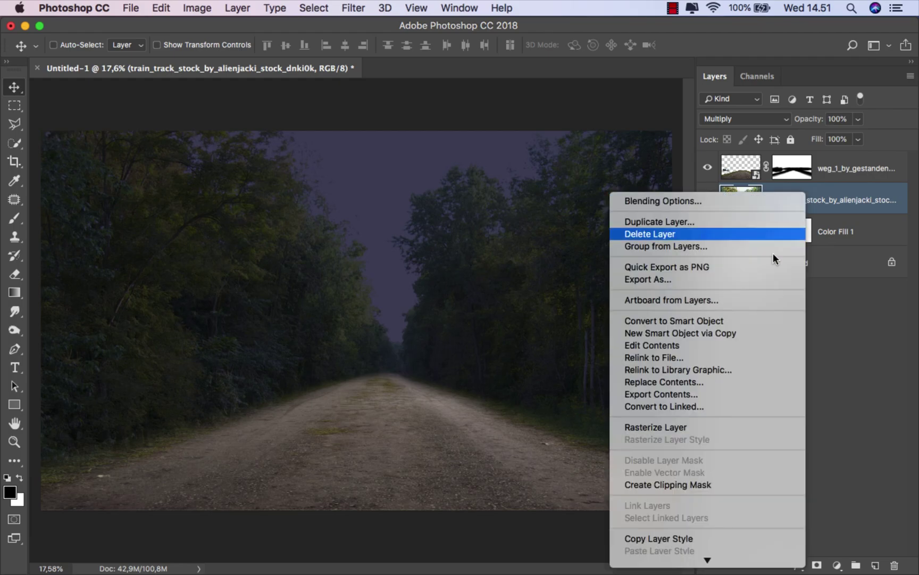
left_click(685, 426)
- With weg_1 hidden, patch the trackside sign out with grass, then show weg_1 and fit the view
scroll(658, 439, "up", 3)
scroll(633, 423, "up", 3)
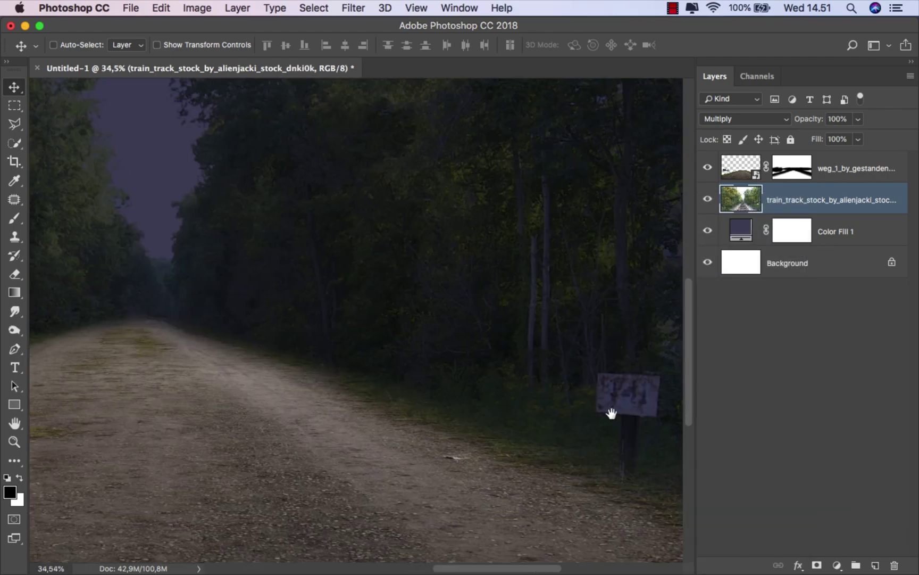
left_click(708, 168)
left_click_drag(570, 300, 541, 237)
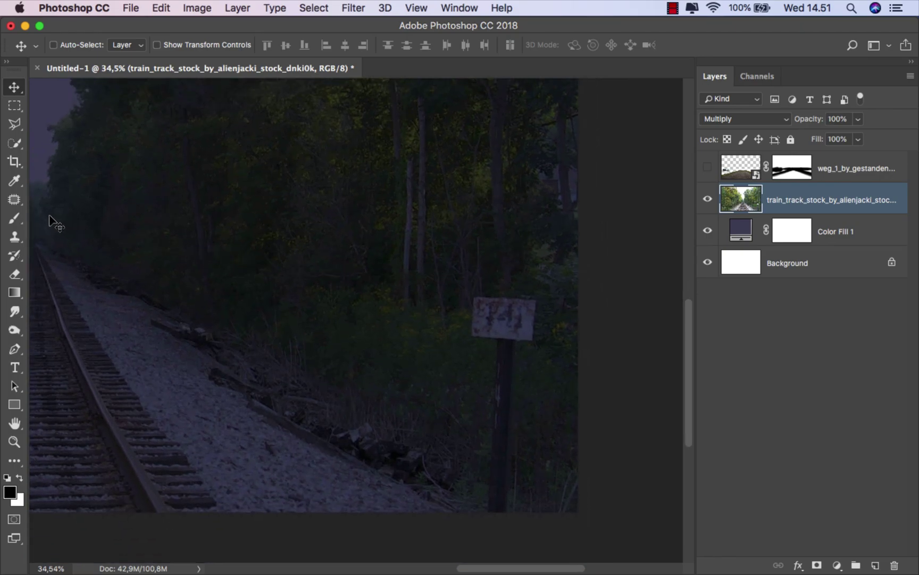
right_click(15, 199)
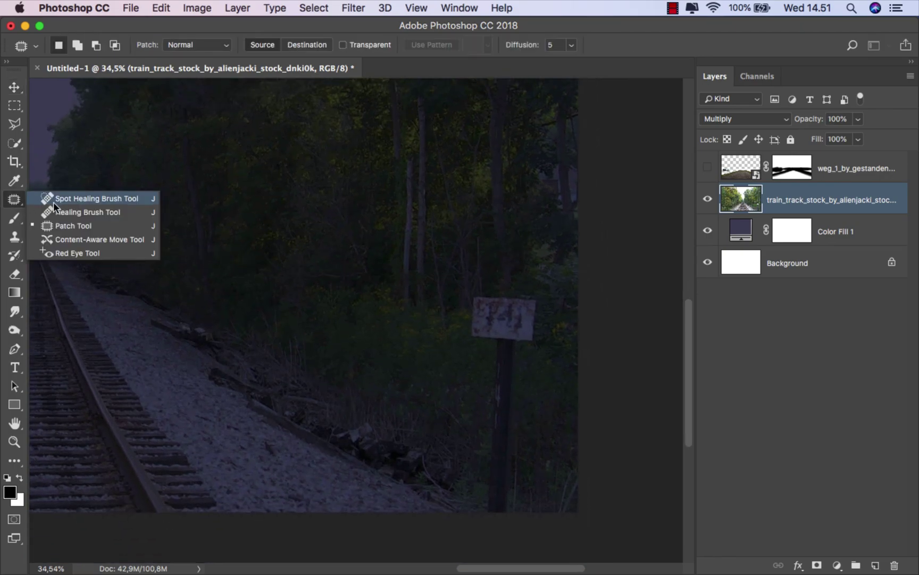
left_click(61, 224)
mouse_move(544, 301)
left_mouse_down()
mouse_move(519, 350)
mouse_move(476, 345)
mouse_move(470, 291)
mouse_move(538, 302)
mouse_move(433, 310)
left_mouse_up()
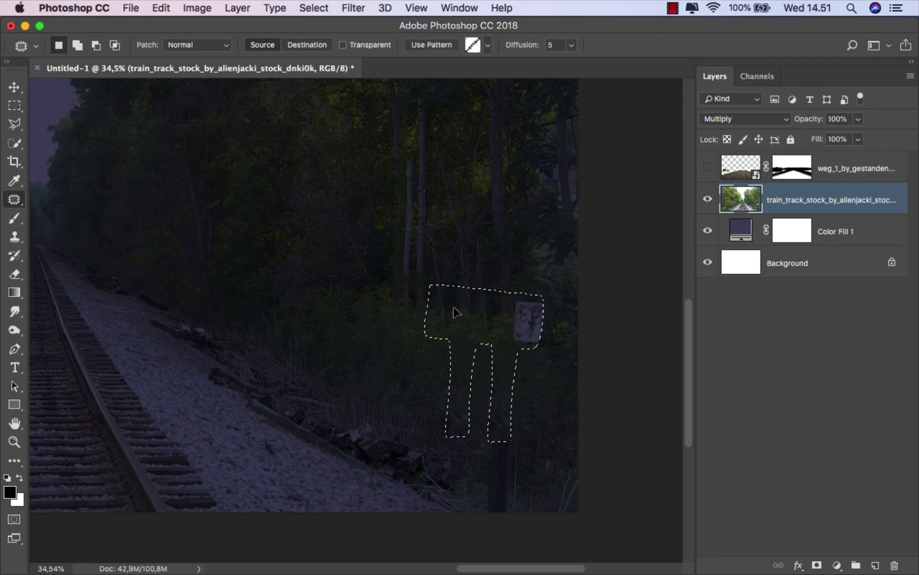
key("cmd+d")
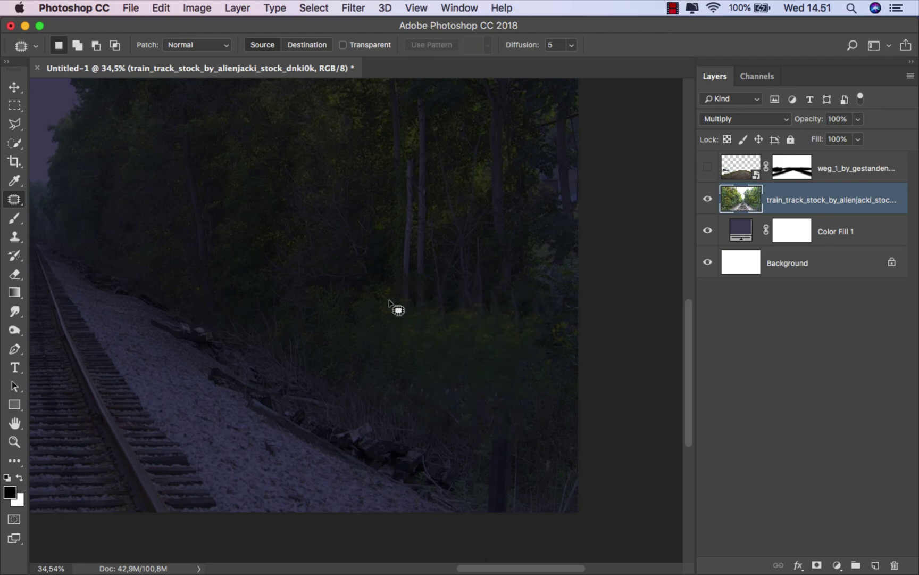
left_click(708, 167)
key("cmd+0")
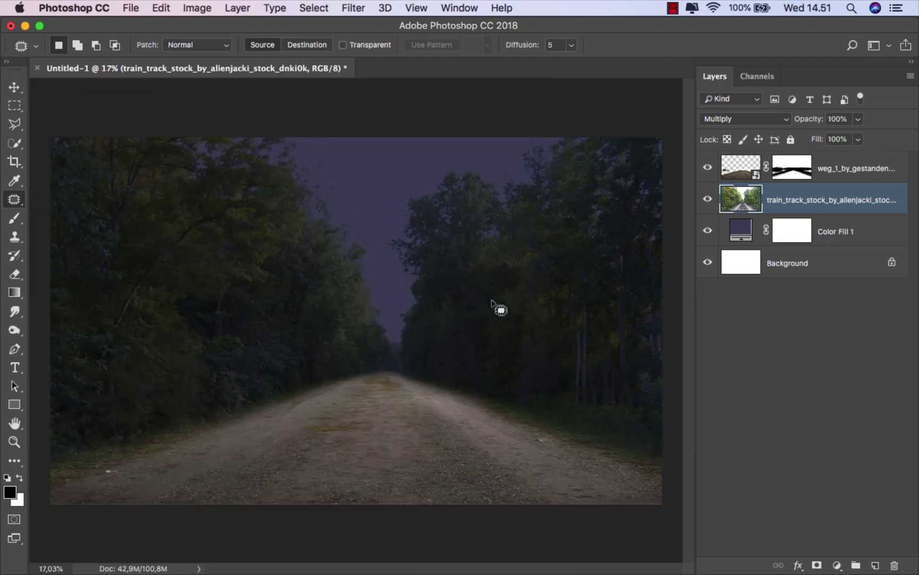
- Apply a Gaussian Blur with a 5 px radius to the train-track layer
scroll(499, 308, "up", 1)
key("v")
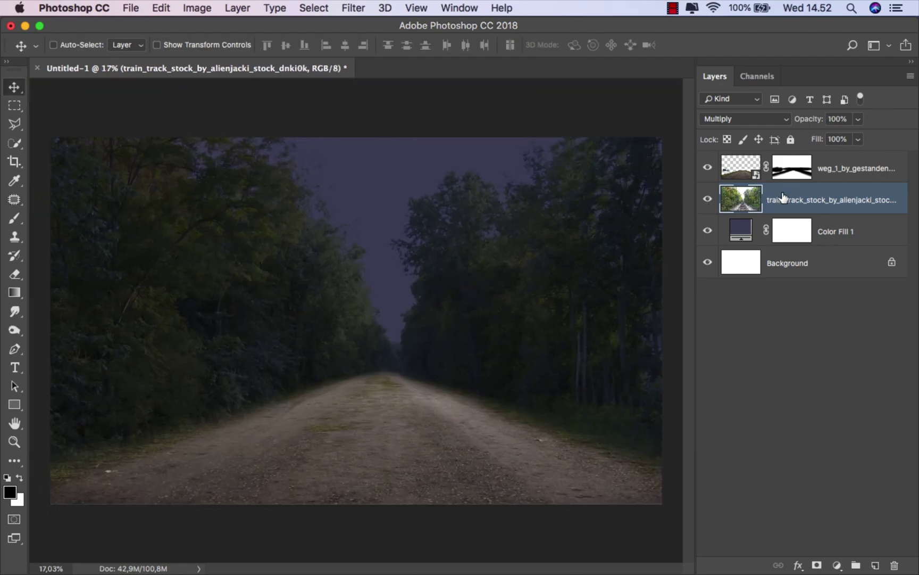
left_click(353, 11)
mouse_move(360, 179)
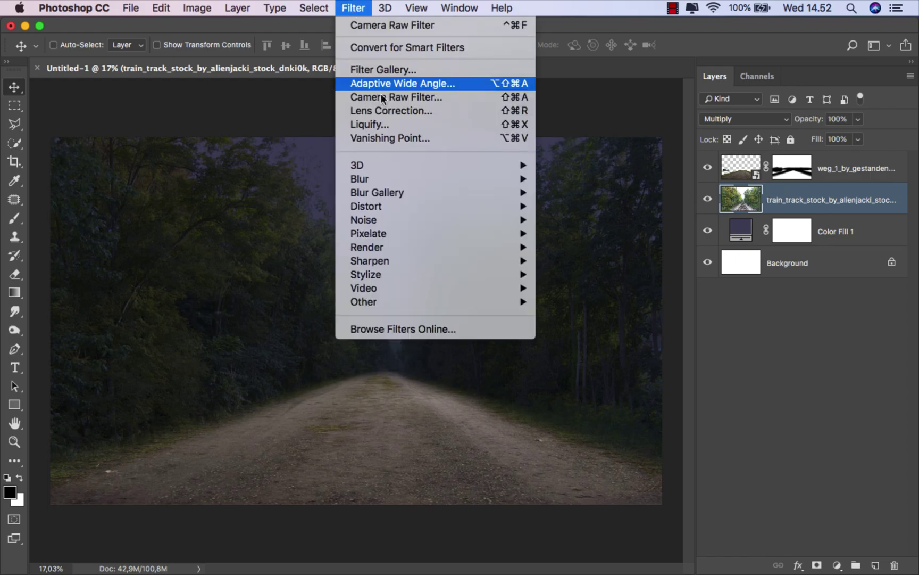
left_click(595, 234)
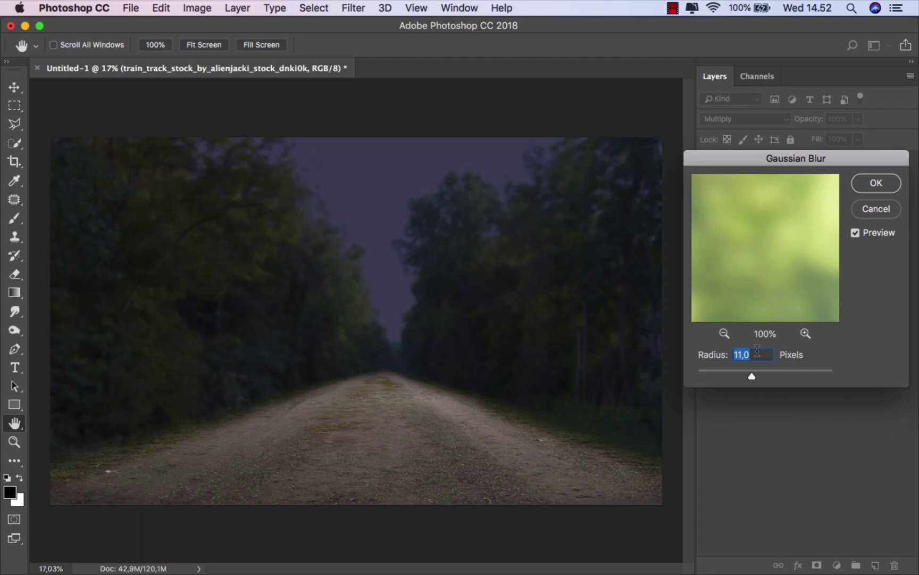
type("5")
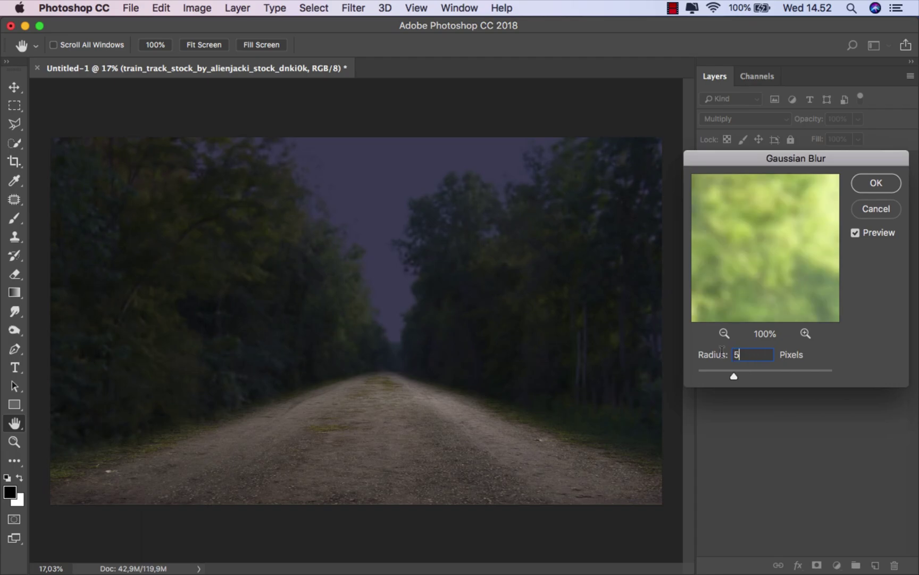
left_click(876, 183)
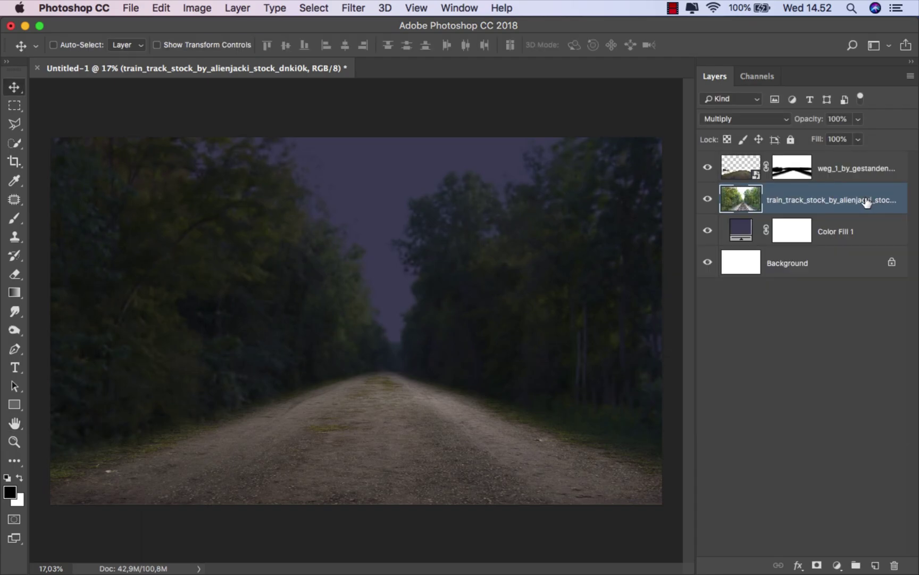
- Lower the train-track layer's fill to 80% and add a white layer mask
left_click(858, 140)
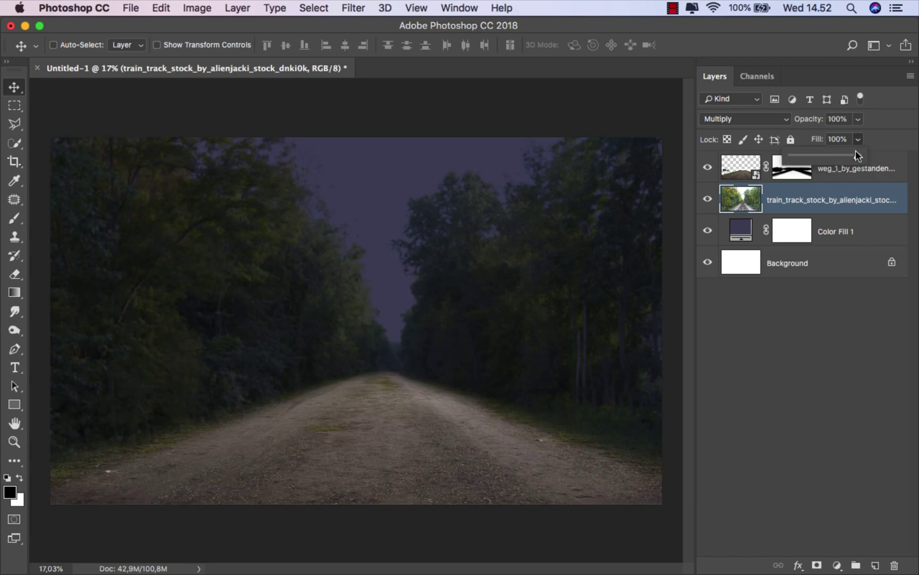
left_click_drag(848, 158, 844, 159)
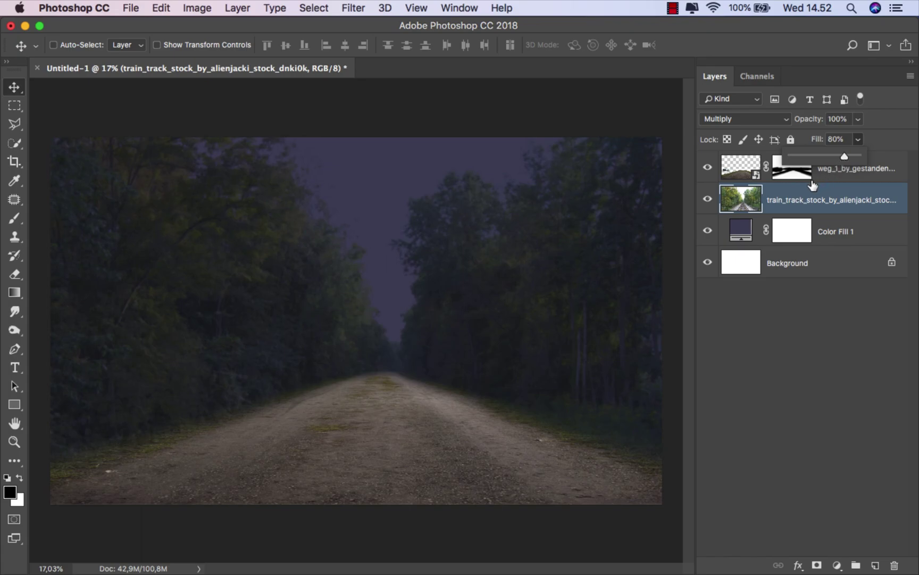
left_click(778, 203)
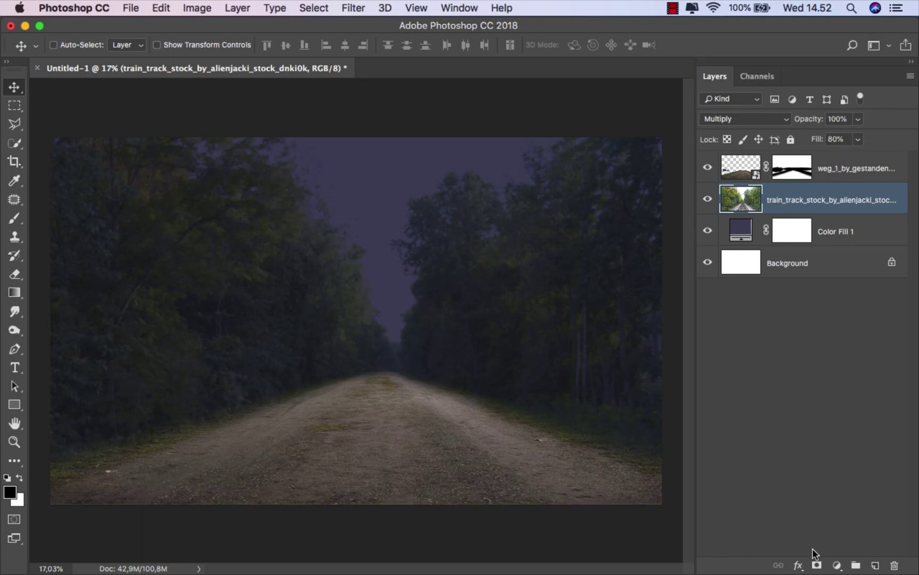
left_click(817, 565)
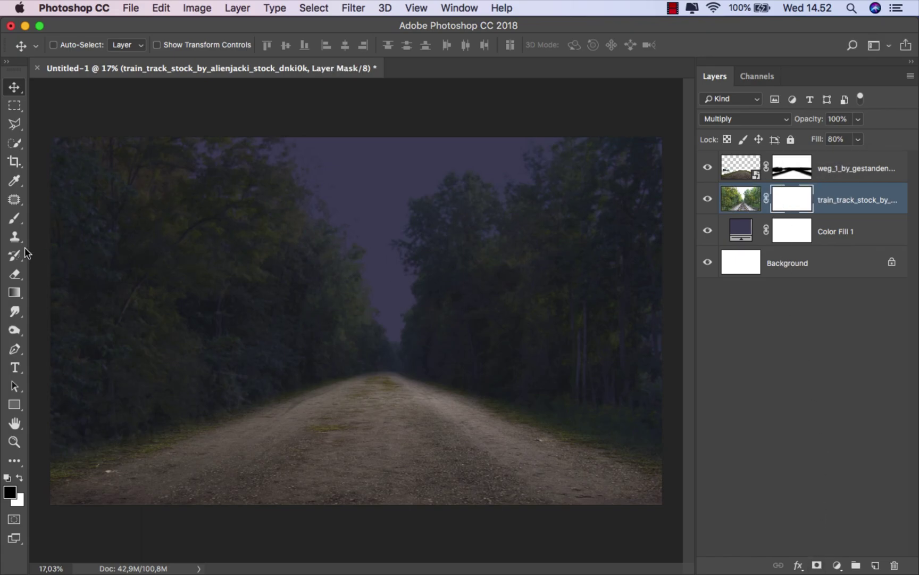
- Draw low-opacity radial gradients on the mask, ending at 17%, to fade the trees and sky
left_click(14, 292)
left_click(43, 292)
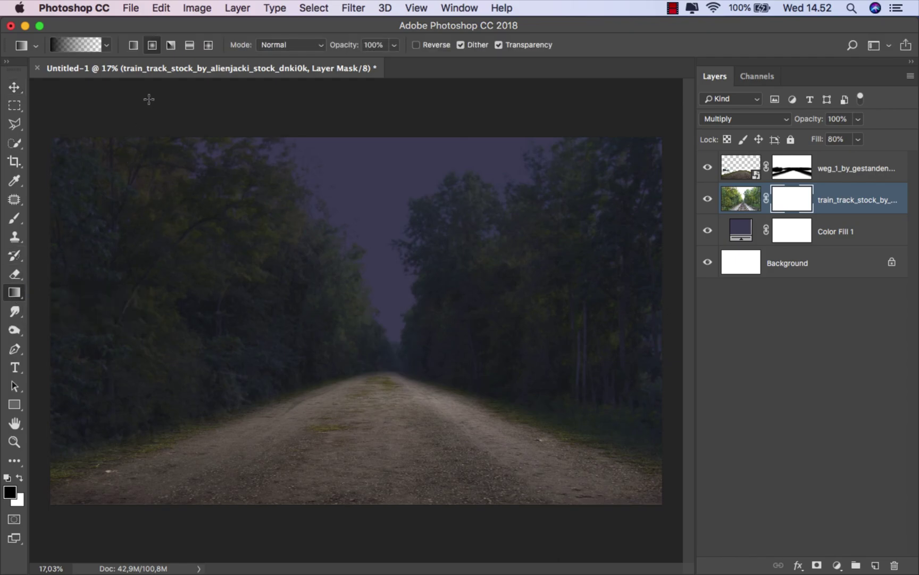
left_click(394, 45)
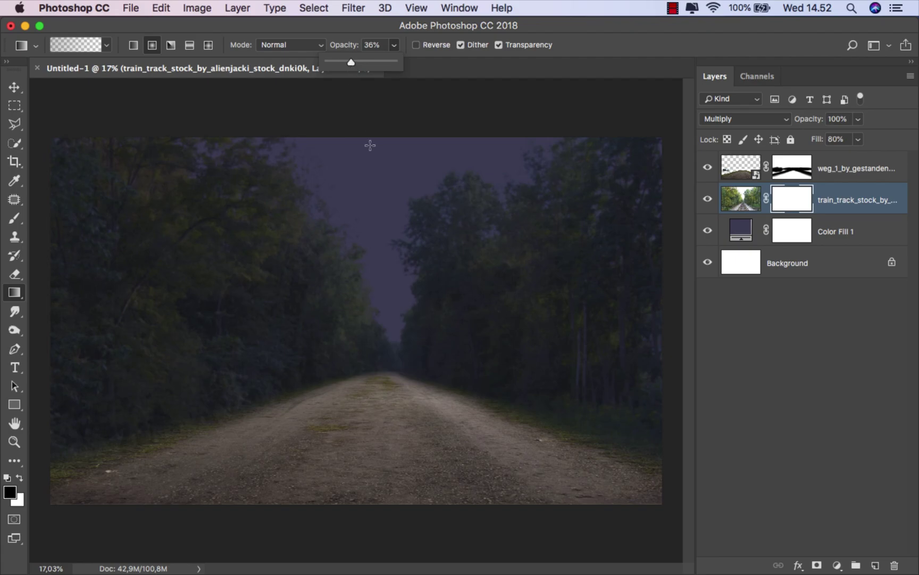
left_click_drag(367, 136, 582, 472)
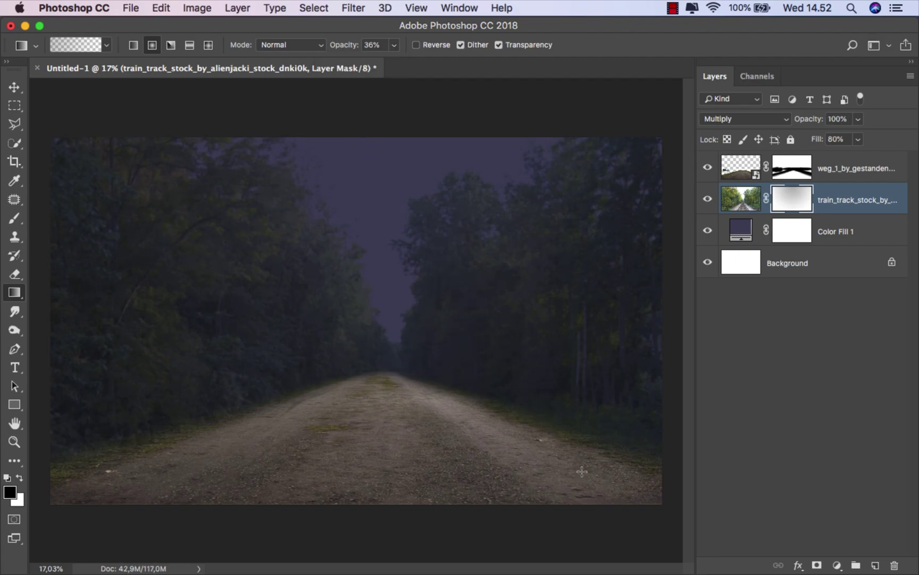
left_click_drag(372, 135, 513, 401)
left_click_drag(370, 150, 461, 301)
left_click(394, 45)
left_click_drag(384, 58, 380, 96)
left_click_drag(367, 140, 576, 427)
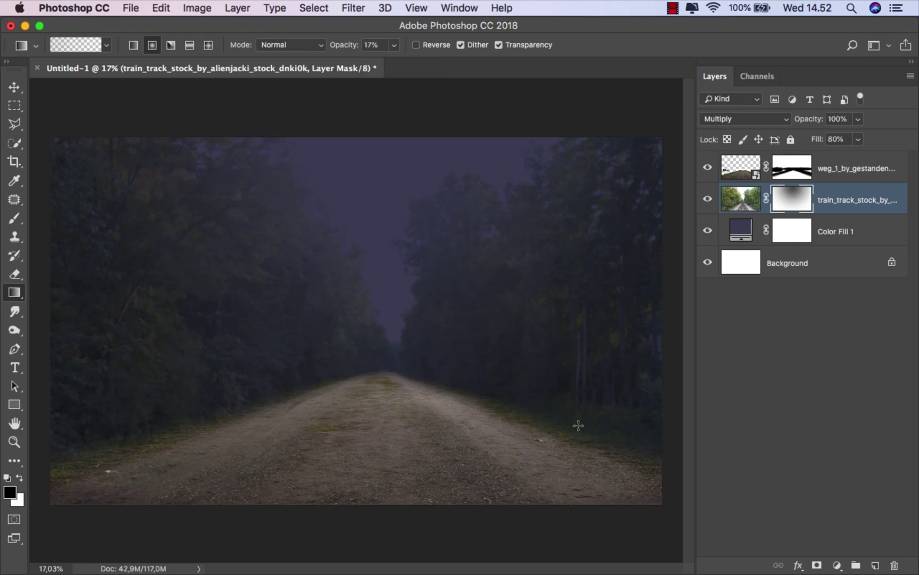
left_click(834, 197)
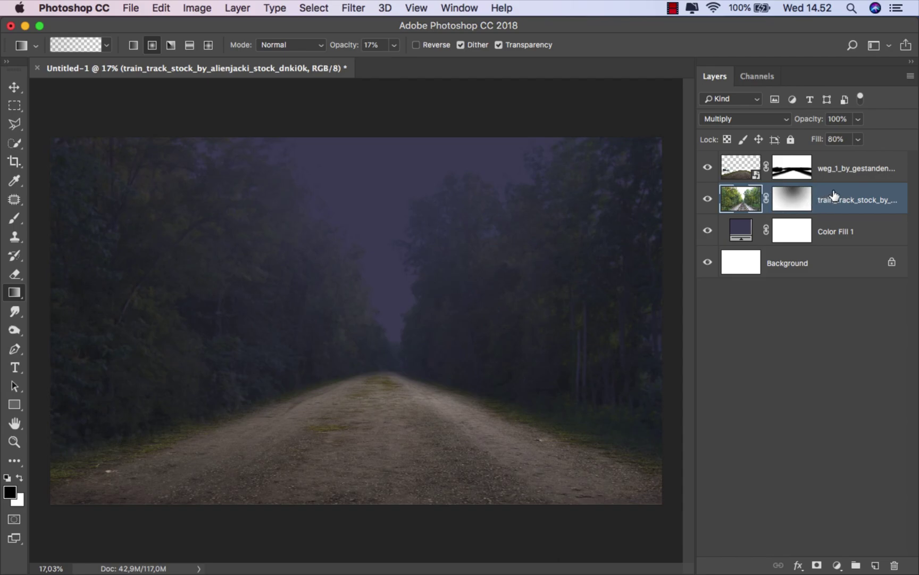
- Clip a Brightness/Contrast adjustment to weg_1 with brightness -28
key("v")
left_click(832, 170)
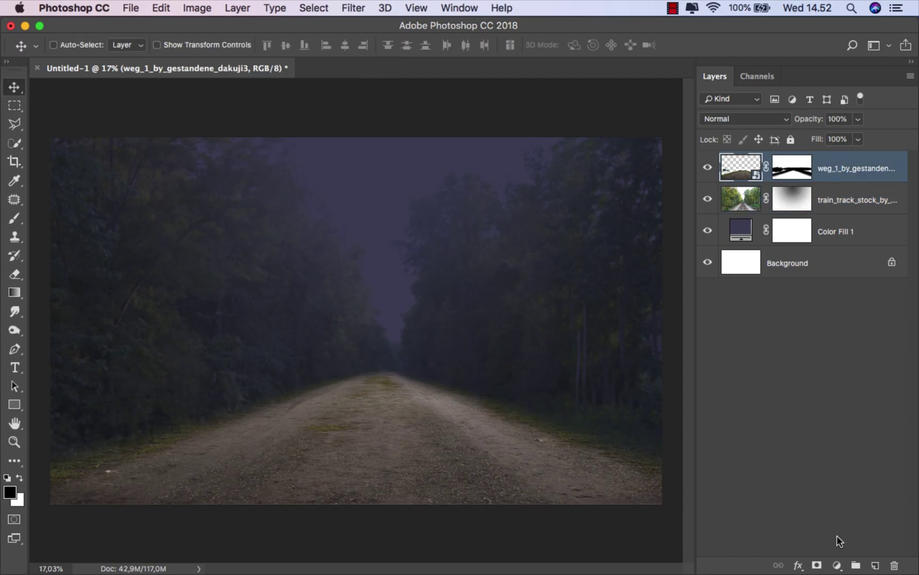
left_click(837, 565)
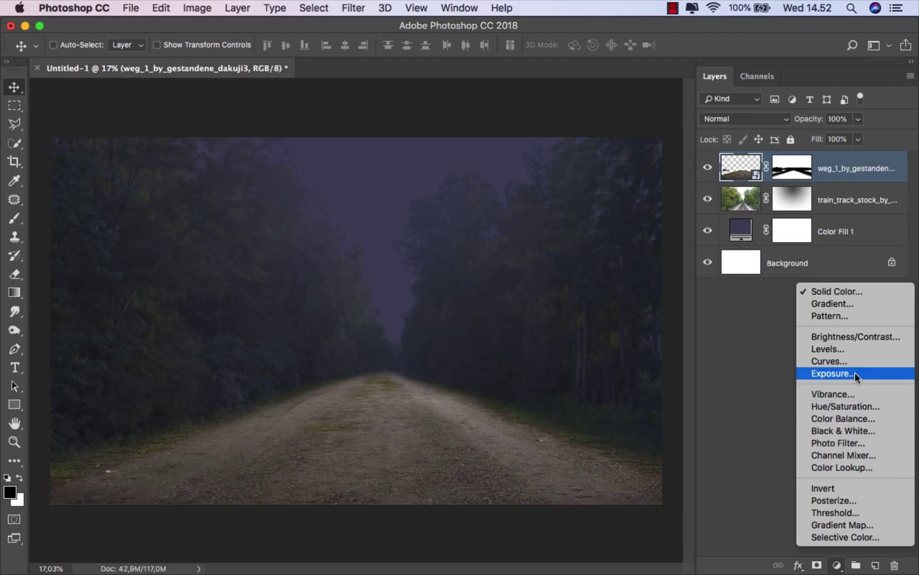
left_click(849, 338)
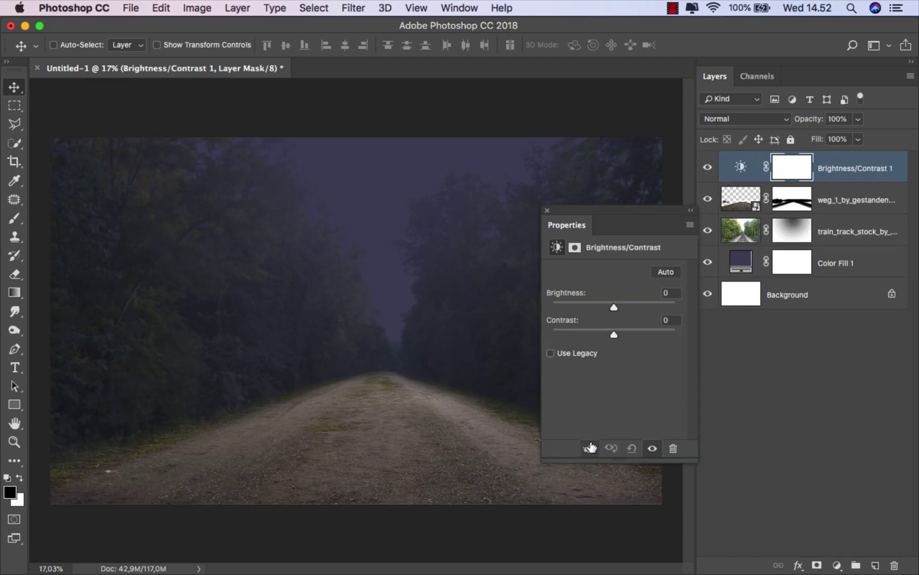
left_click(589, 448)
left_click(606, 302)
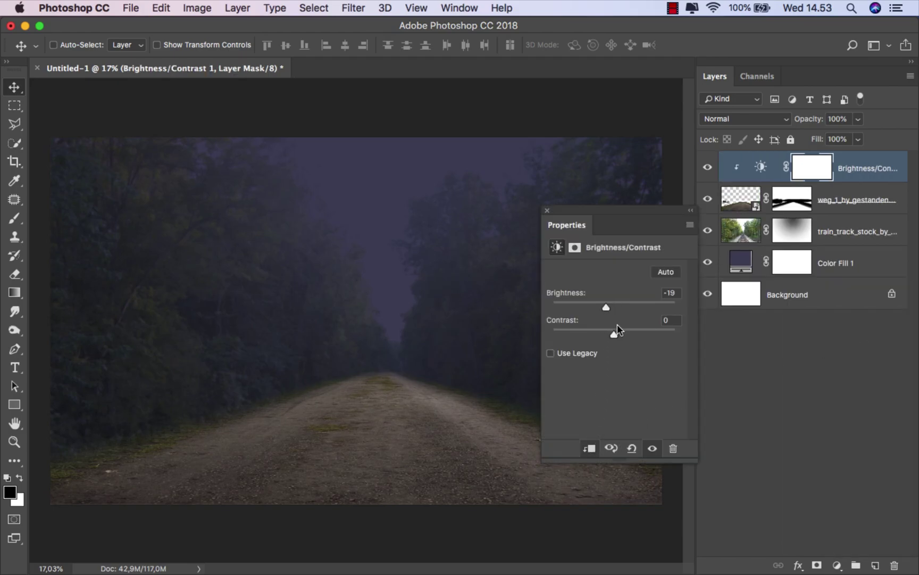
left_click(603, 302)
left_click(547, 210)
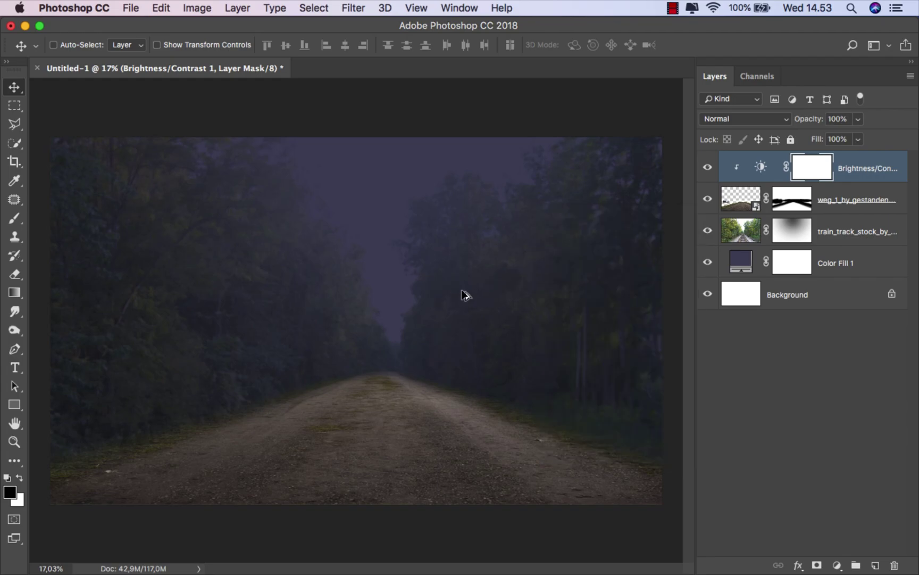
left_click(704, 168)
left_click(871, 172)
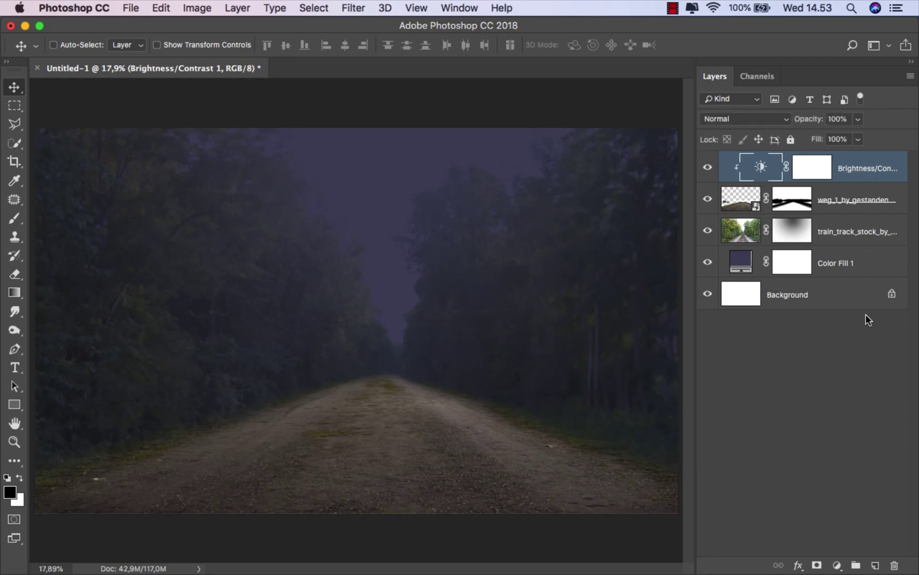
- Clip a Color Balance adjustment to weg_1 with midtones -7, +10, +10
left_click(837, 565)
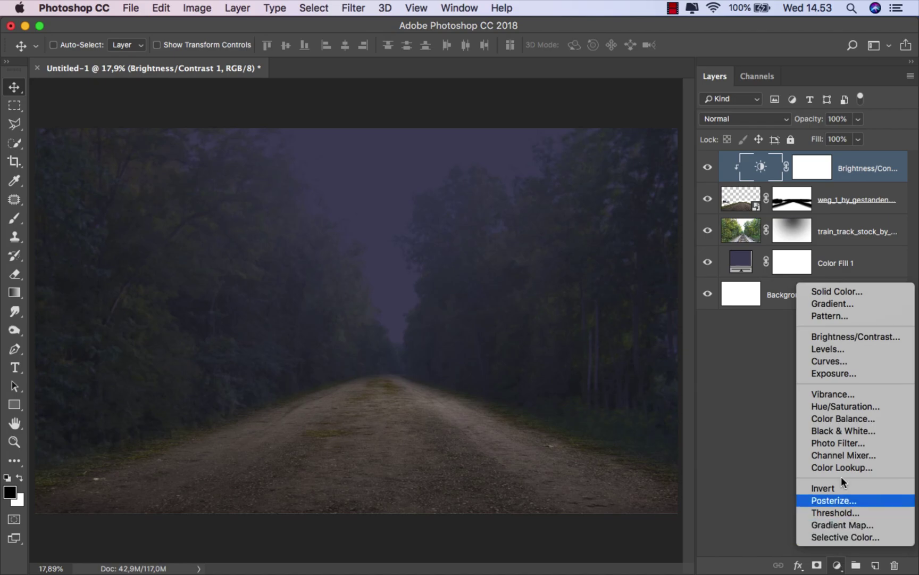
left_click(849, 419)
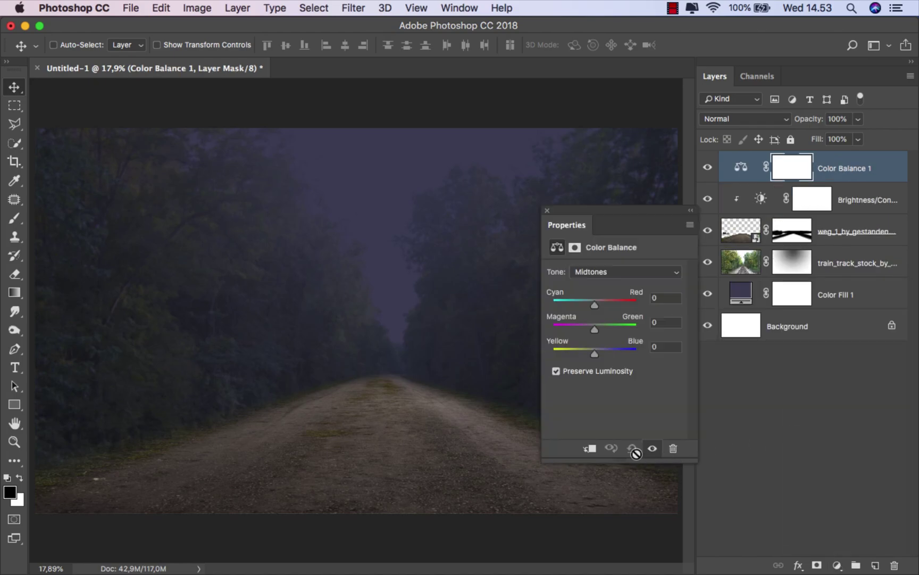
left_click(590, 449)
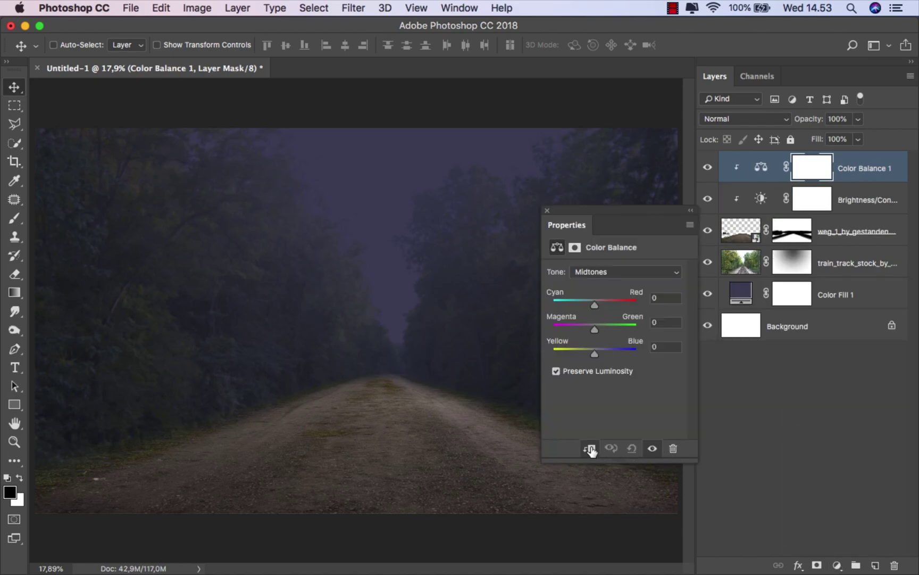
left_click(589, 302)
left_click_drag(599, 353, 590, 302)
left_click(591, 302)
left_click(548, 211)
left_click(708, 167)
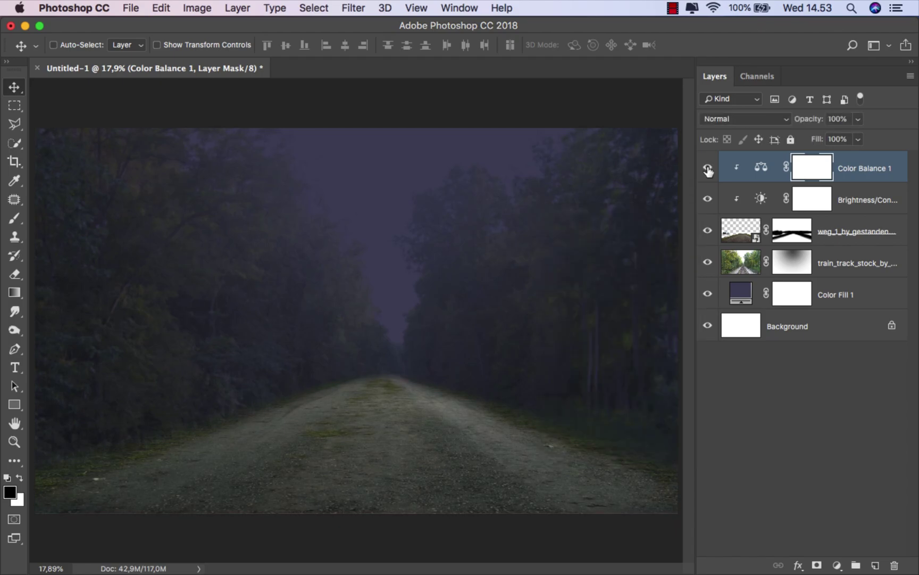
left_click(766, 168)
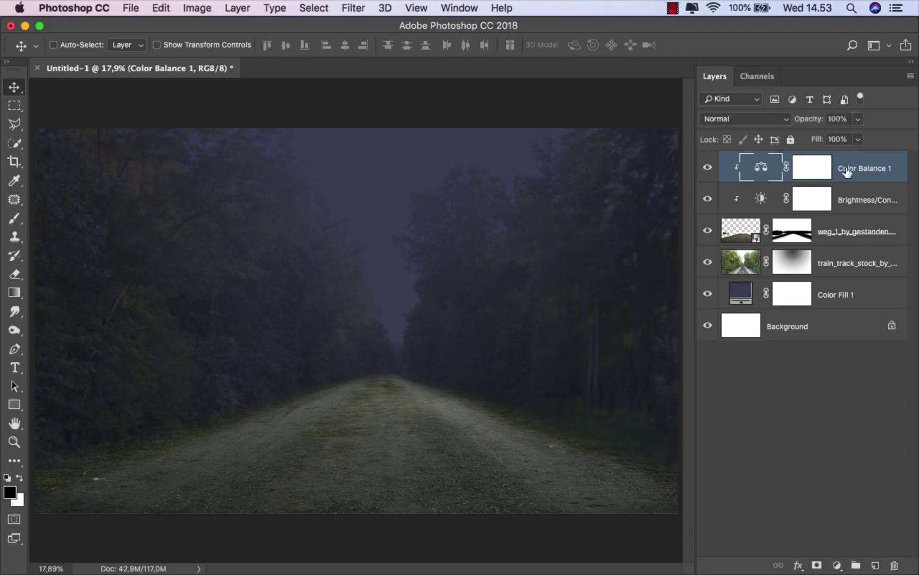
mouse_move(447, 571)
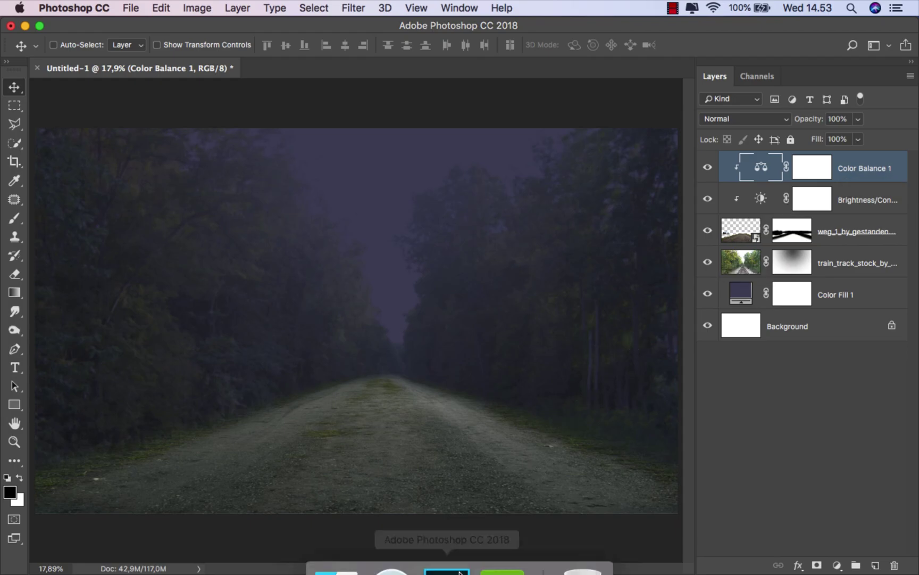
- Drag the man-with-bicycle PNG onto the canvas, scaled to about 17%, onto the road
left_click(335, 545)
mouse_move(228, 102)
left_mouse_down()
mouse_move(318, 260)
mouse_move(338, 402)
left_mouse_up()
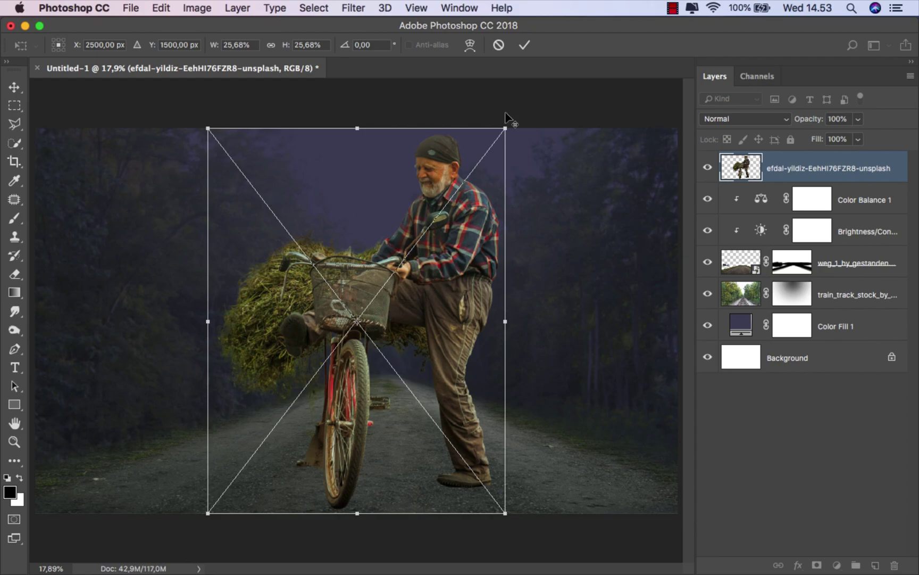
left_click_drag(503, 127, 475, 169)
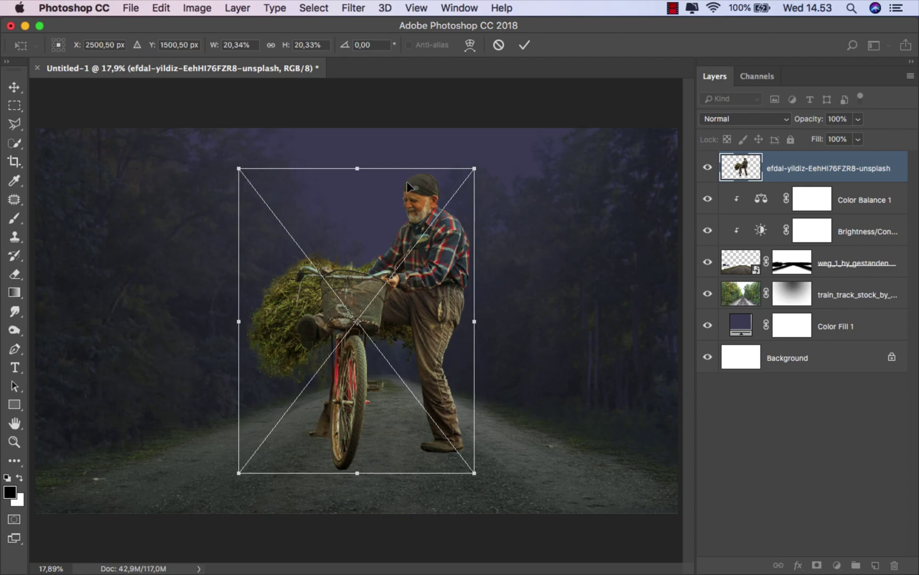
mouse_move(239, 169)
left_mouse_down()
mouse_move(293, 237)
mouse_move(290, 207)
mouse_move(274, 214)
left_mouse_up()
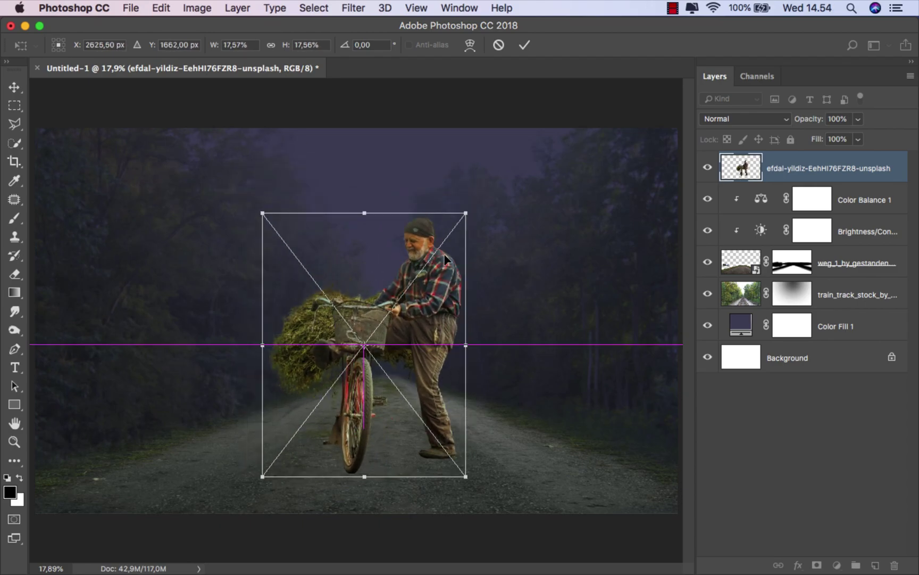
left_click_drag(431, 256, 422, 251)
left_click_drag(461, 206, 456, 217)
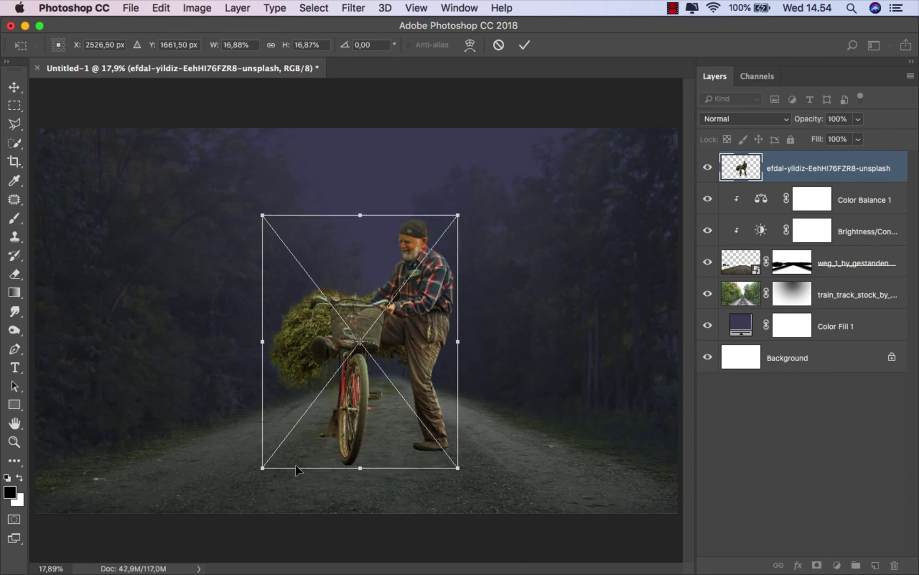
left_click_drag(263, 469, 265, 466)
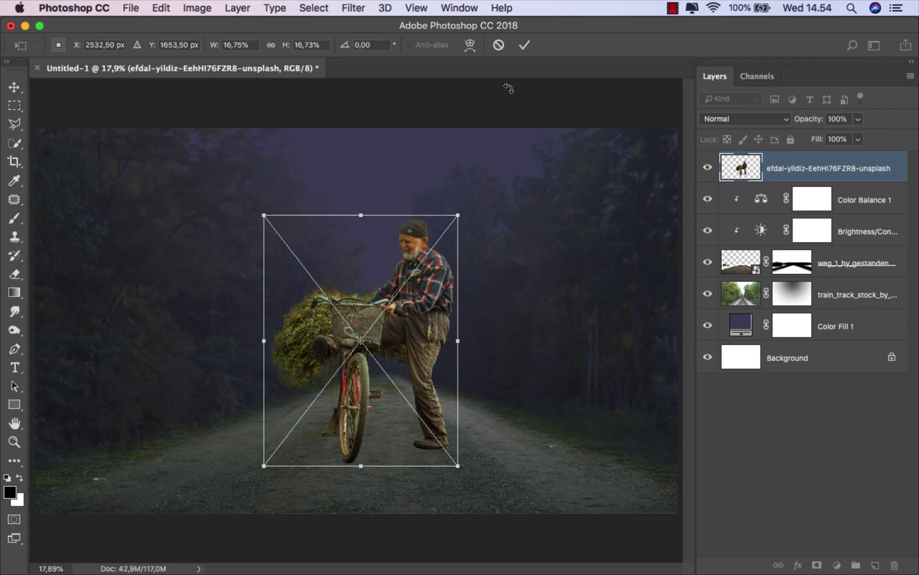
left_click(524, 45)
- Nudge the man slightly right on the road and check the view
left_click_drag(374, 300, 380, 300)
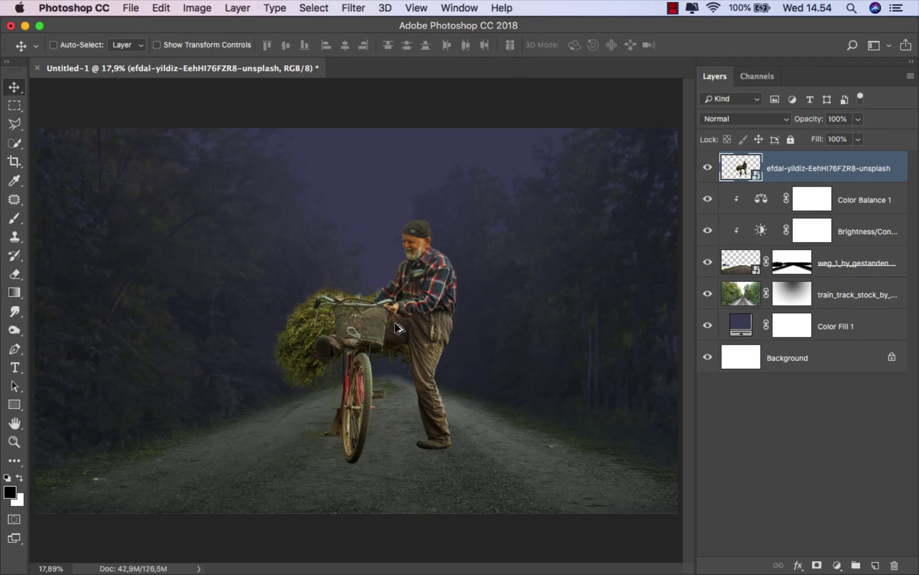
scroll(395, 326, "down", 2)
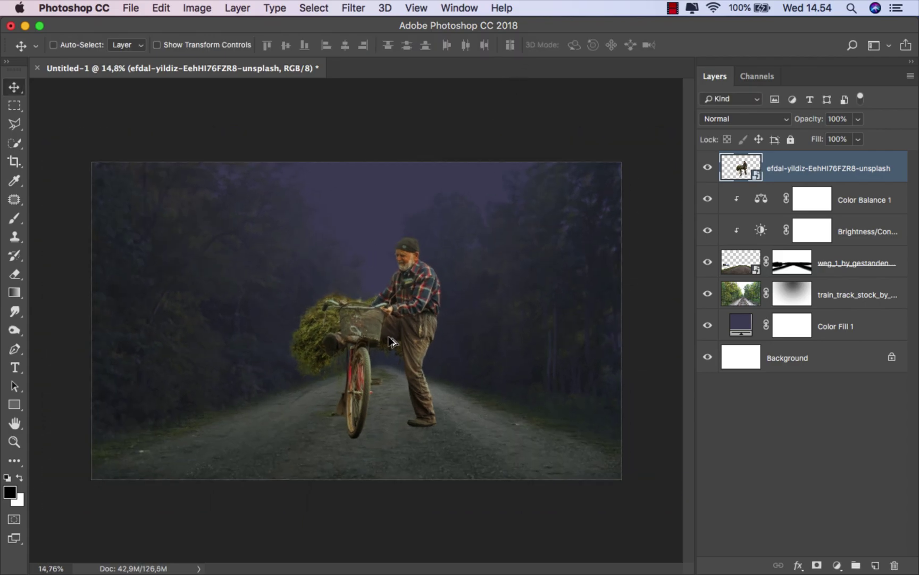
scroll(391, 329, "up", 2)
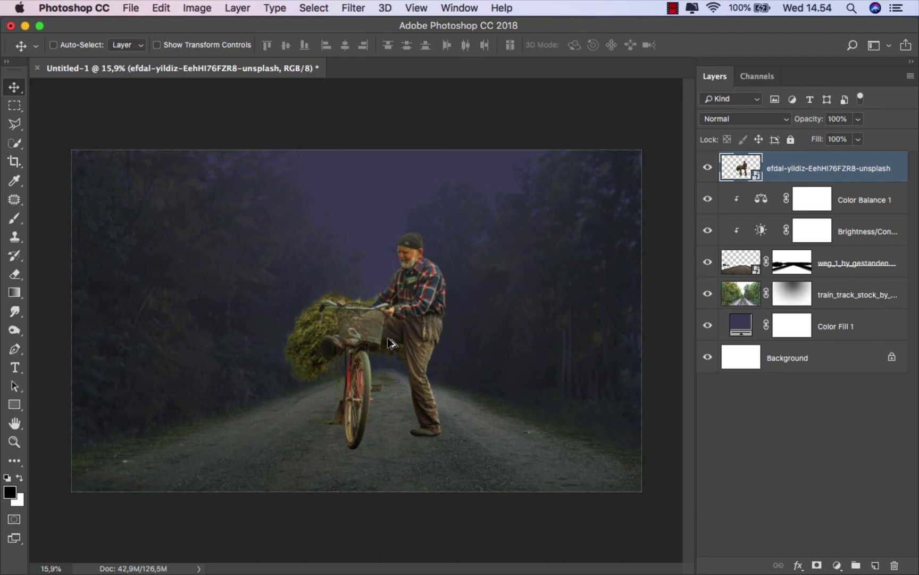
scroll(391, 345, "up", 1)
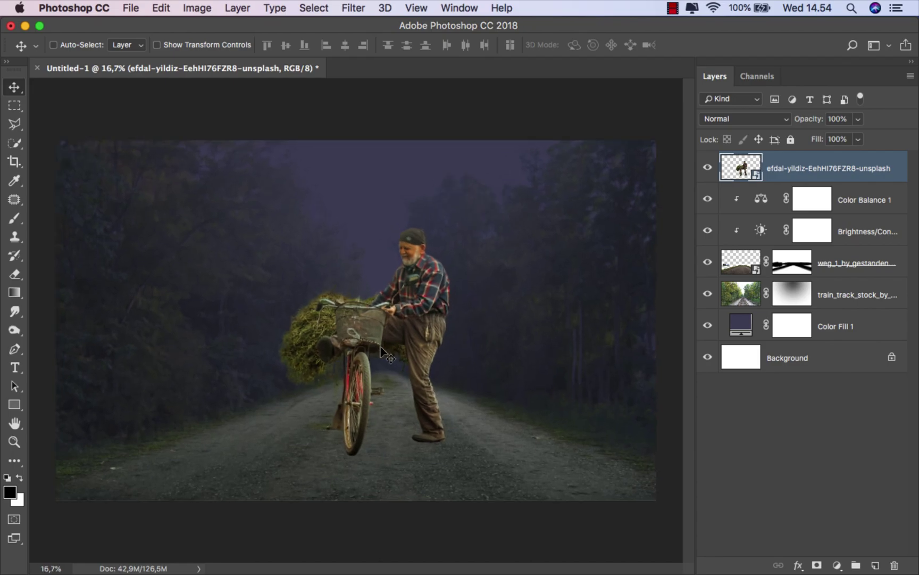
scroll(381, 347, "up", 1)
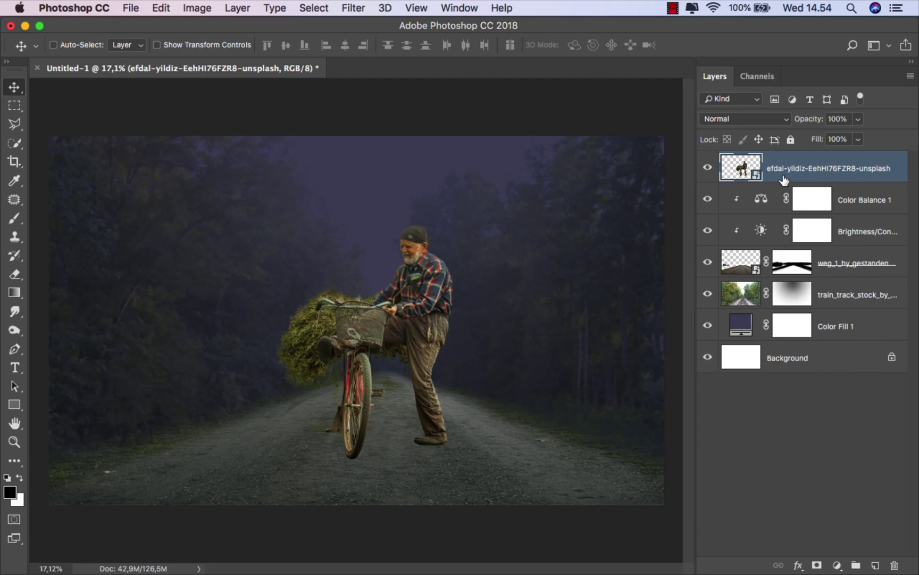
- Add a Color Balance layer clipped to the man with Midtones -7, -7, +10
left_click(837, 565)
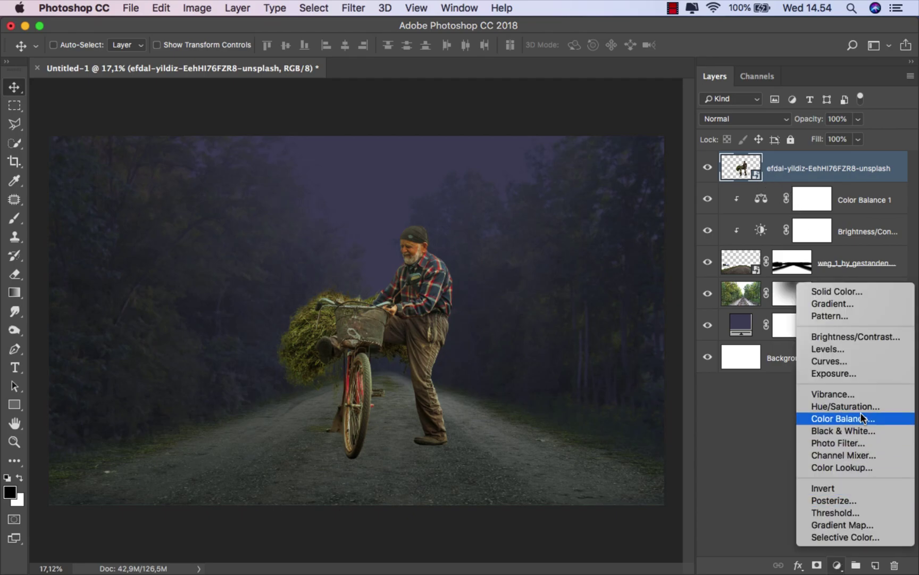
left_click(863, 420)
left_click(592, 447)
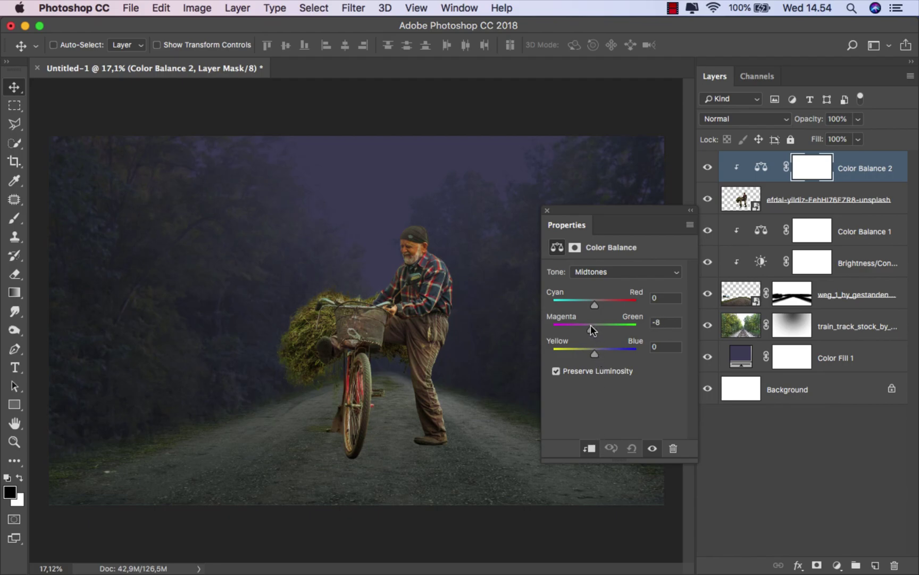
left_click_drag(594, 331, 592, 301)
left_click_drag(600, 352, 597, 352)
left_click(708, 167)
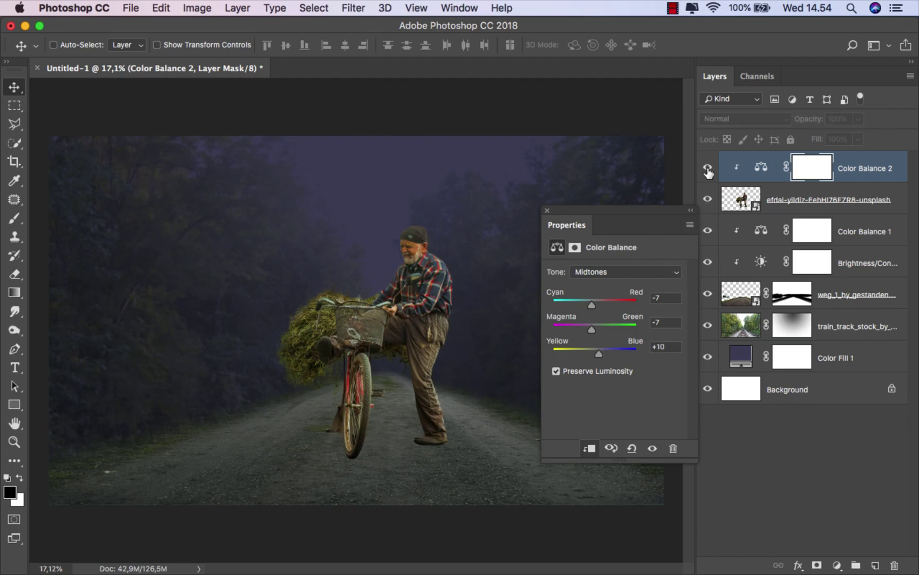
left_click(547, 210)
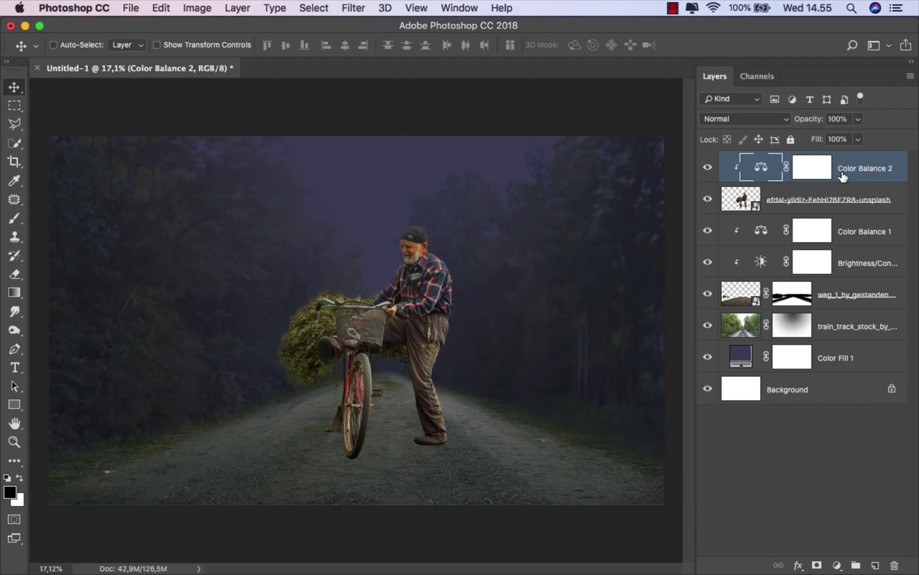
- Add a Brightness/Contrast adjustment clipped to the man with brightness -42
left_click(837, 565)
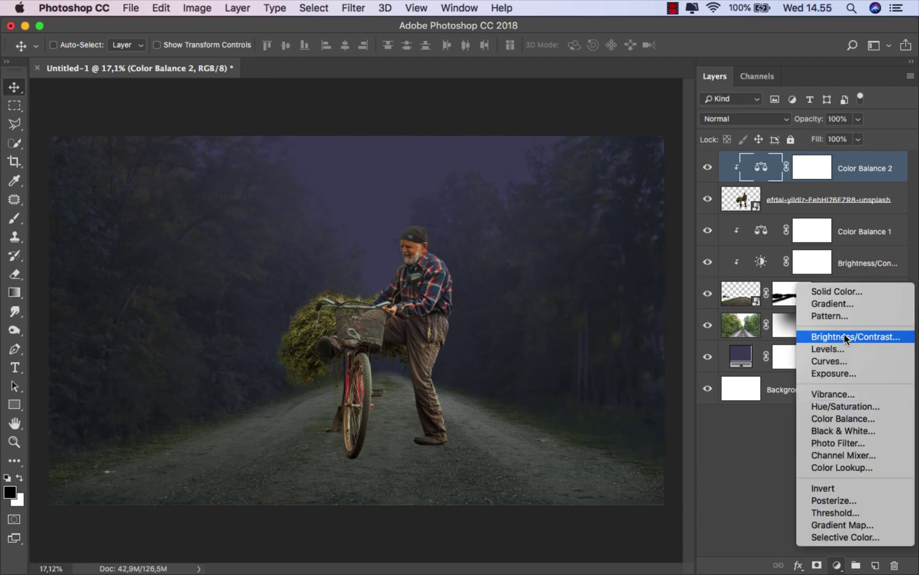
left_click(845, 335)
left_click(590, 448)
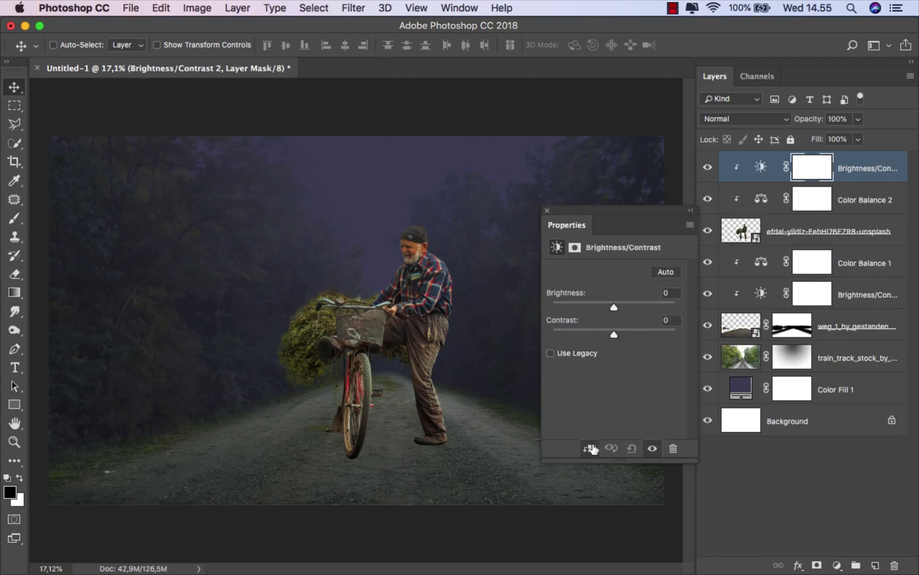
mouse_move(614, 307)
left_mouse_down()
mouse_move(591, 305)
mouse_move(596, 299)
left_mouse_up()
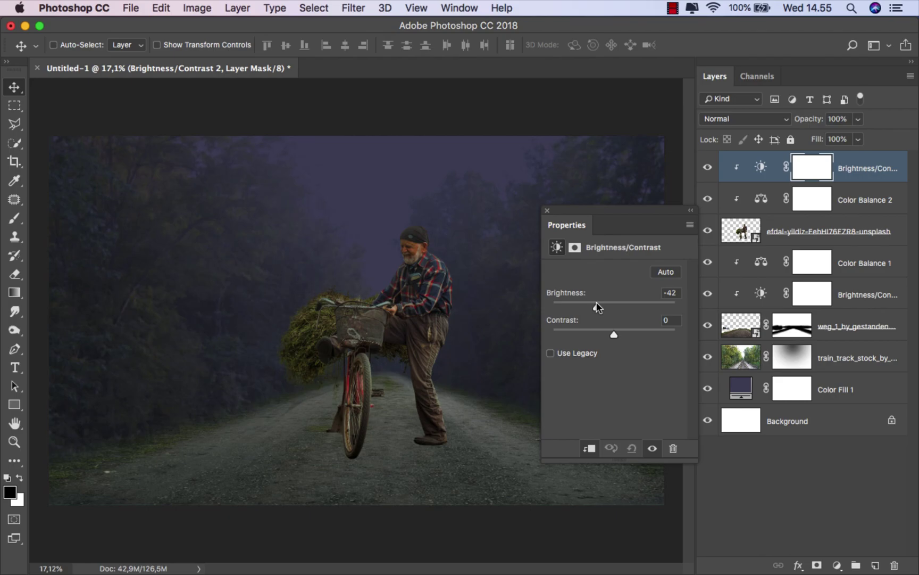
left_click(546, 208)
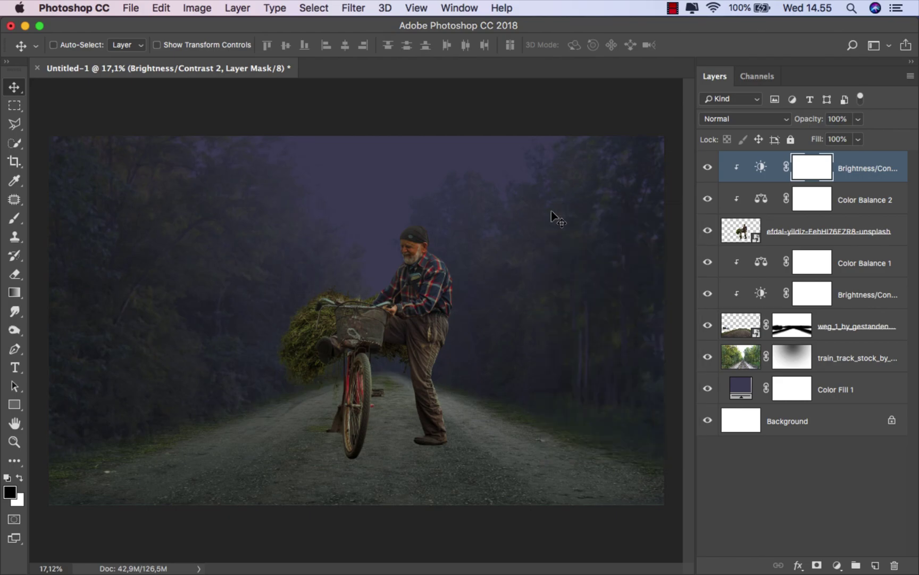
left_click(845, 171)
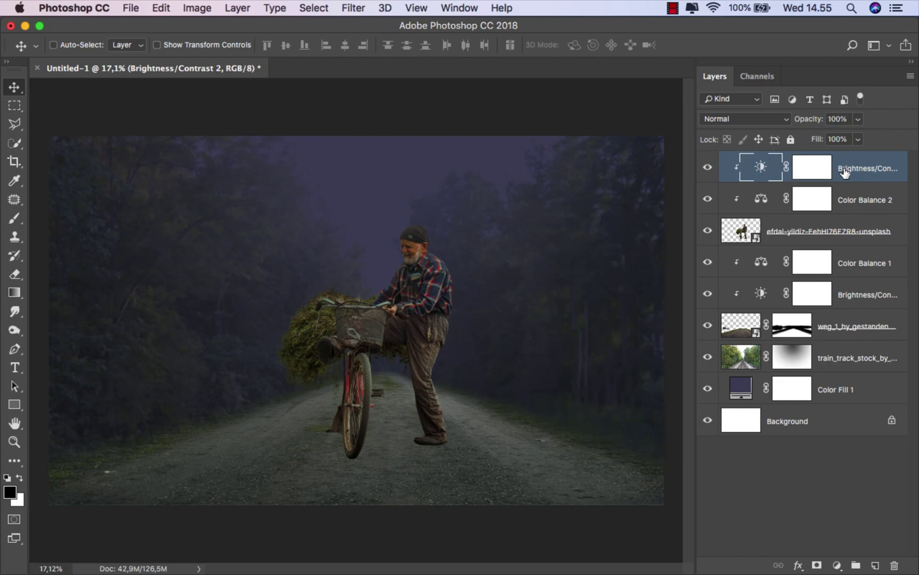
left_click(837, 565)
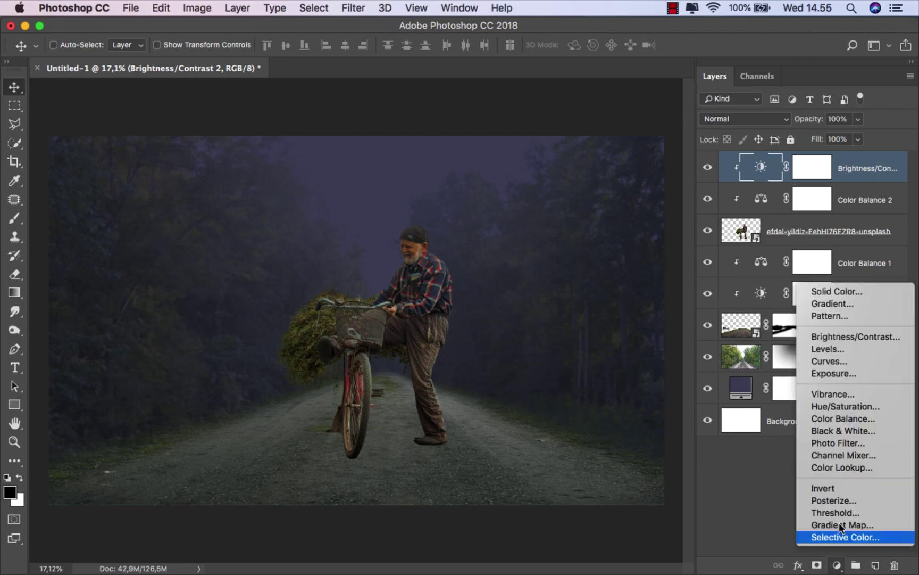
- Clip a Photo Filter to the man using Cooling Filter (80) at about 30% density
left_click(853, 444)
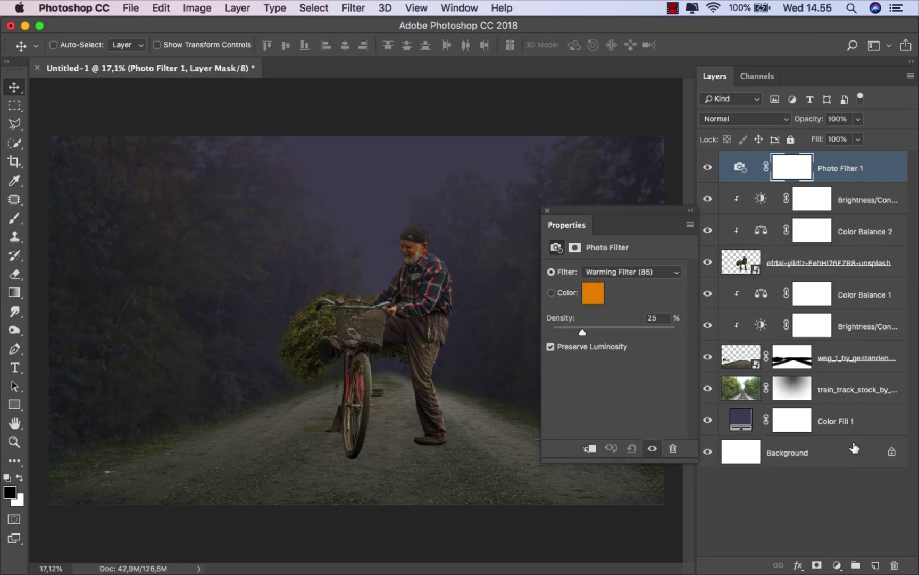
left_click(589, 448)
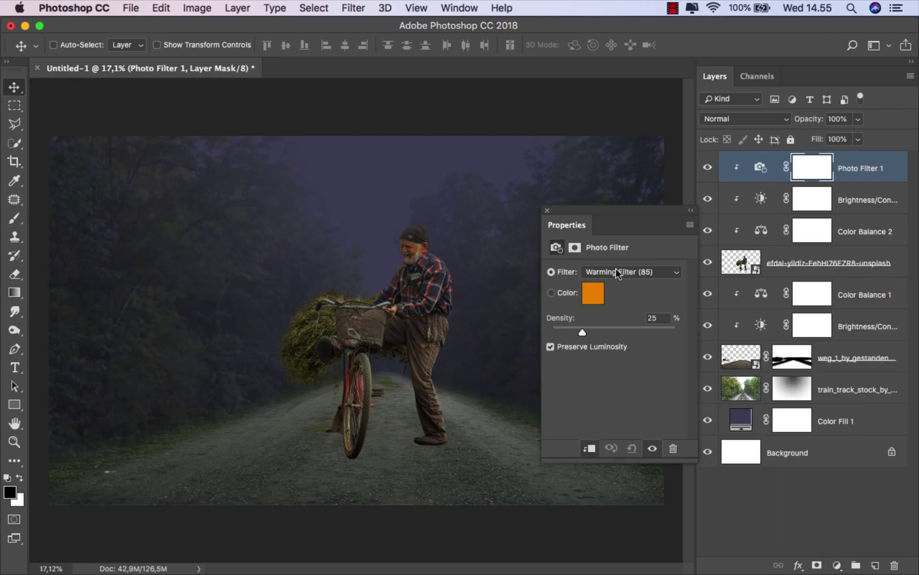
left_click(616, 272)
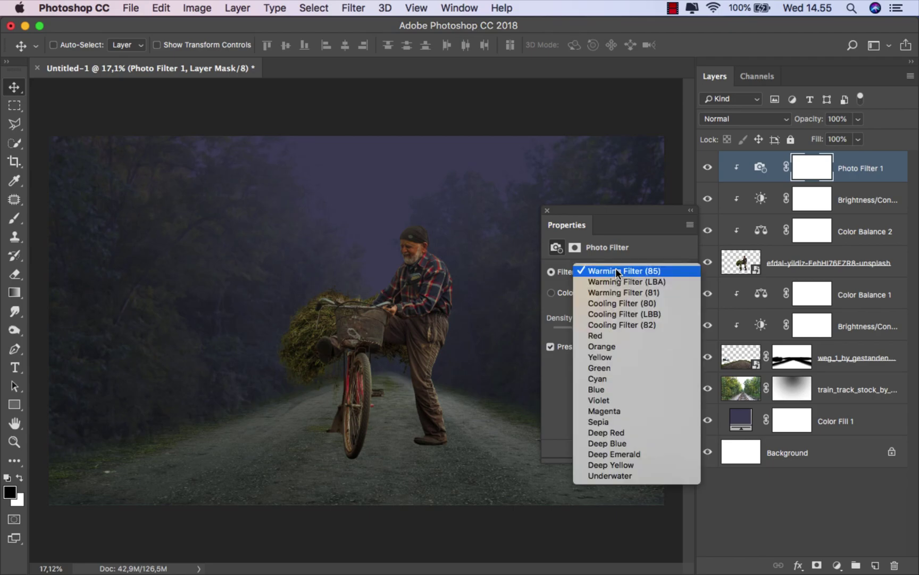
left_click(632, 303)
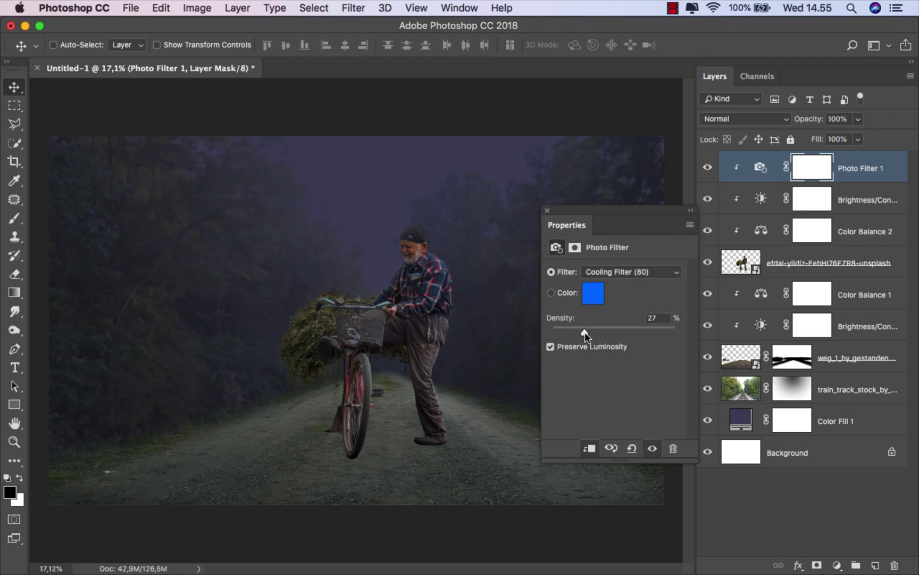
left_click_drag(588, 333, 588, 334)
left_click(547, 210)
scroll(435, 304, "up", 1)
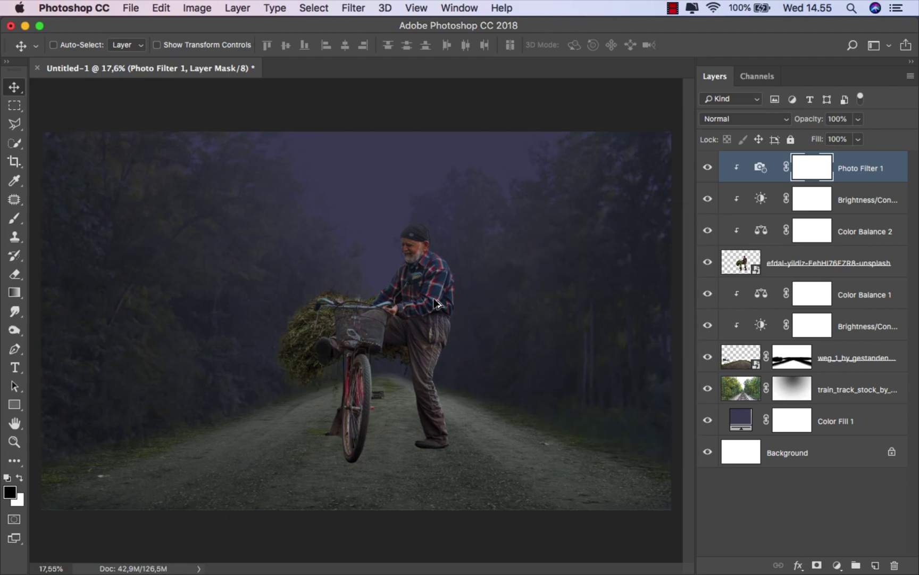
scroll(435, 303, "up", 1)
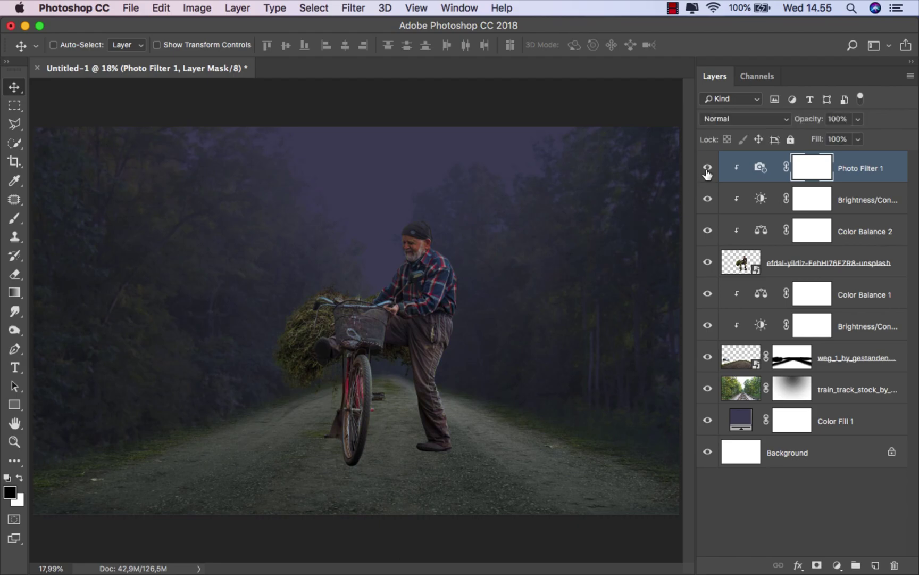
left_click(848, 169)
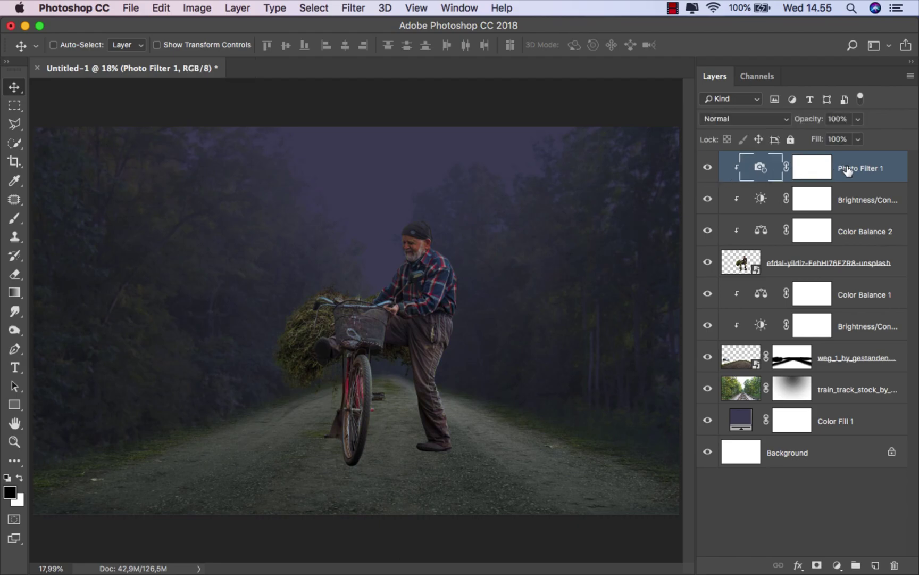
- Add a new Soft Light layer above Color Balance 1
left_click(858, 290)
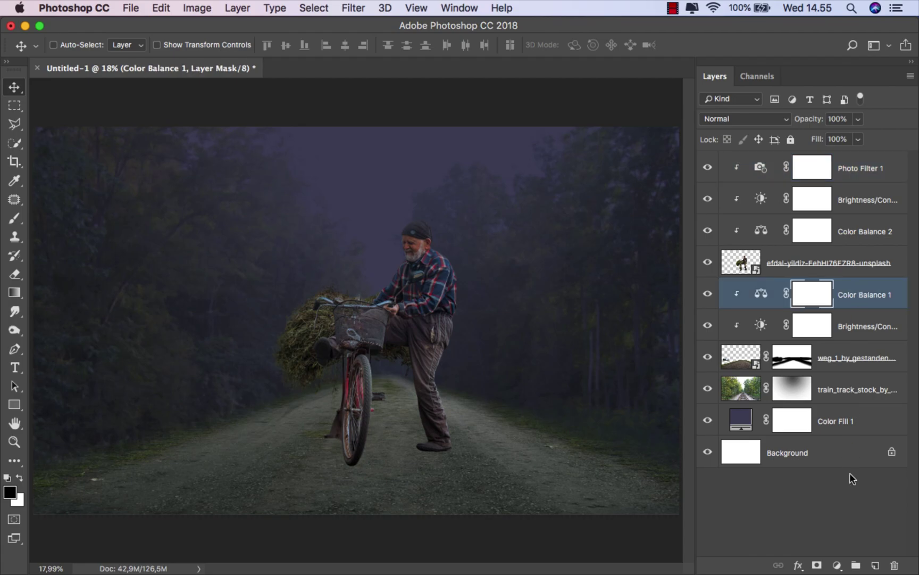
left_click(876, 565)
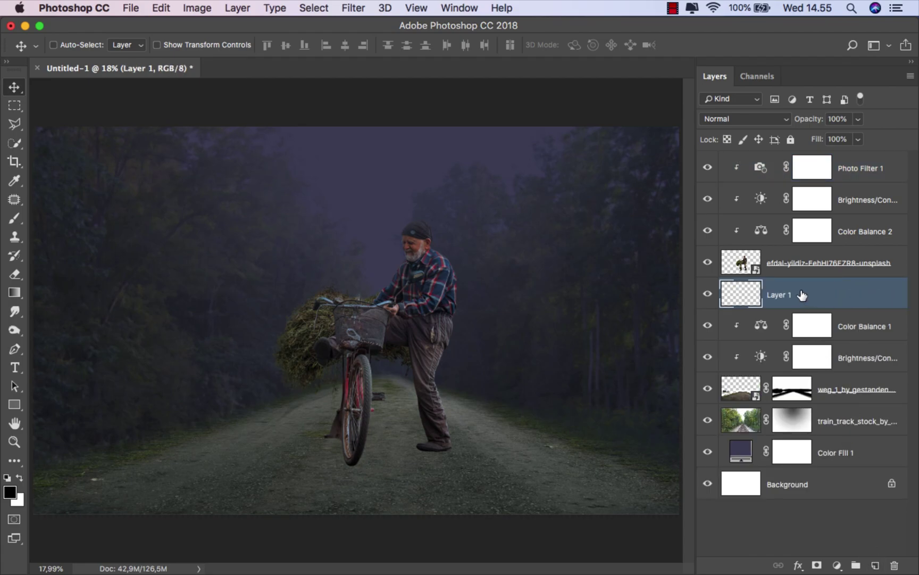
left_click(727, 120)
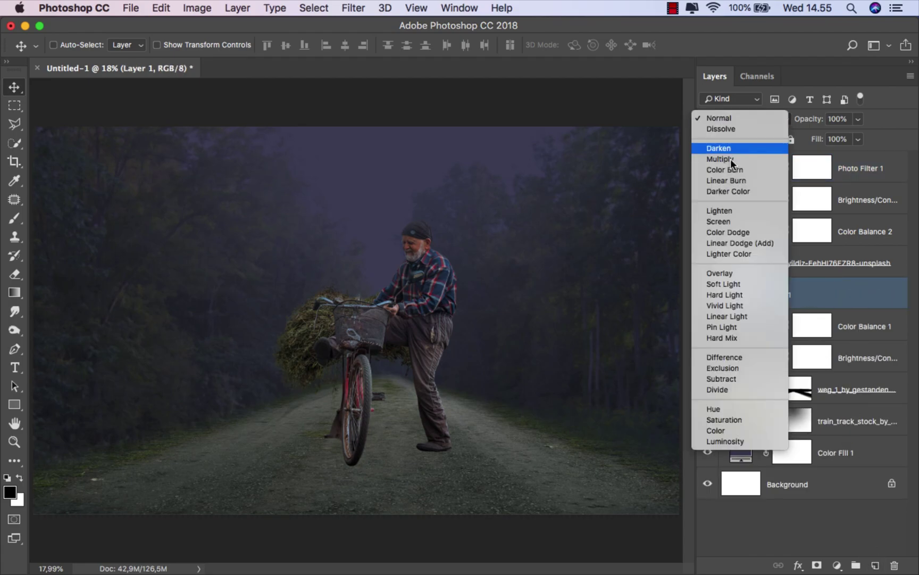
left_click(742, 279)
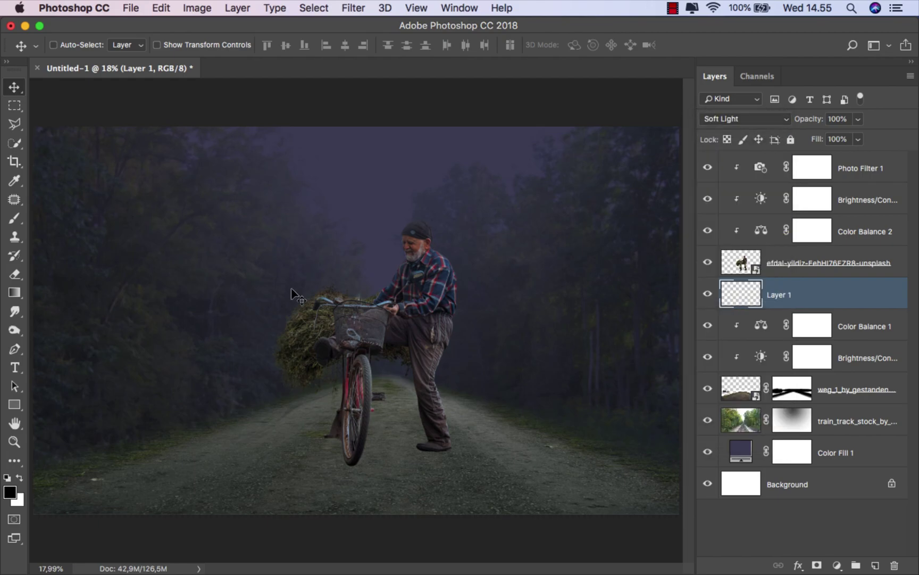
- Drag dark gradients up from the bottom edge at about 31% gradient opacity
left_click(15, 292)
left_click(57, 288)
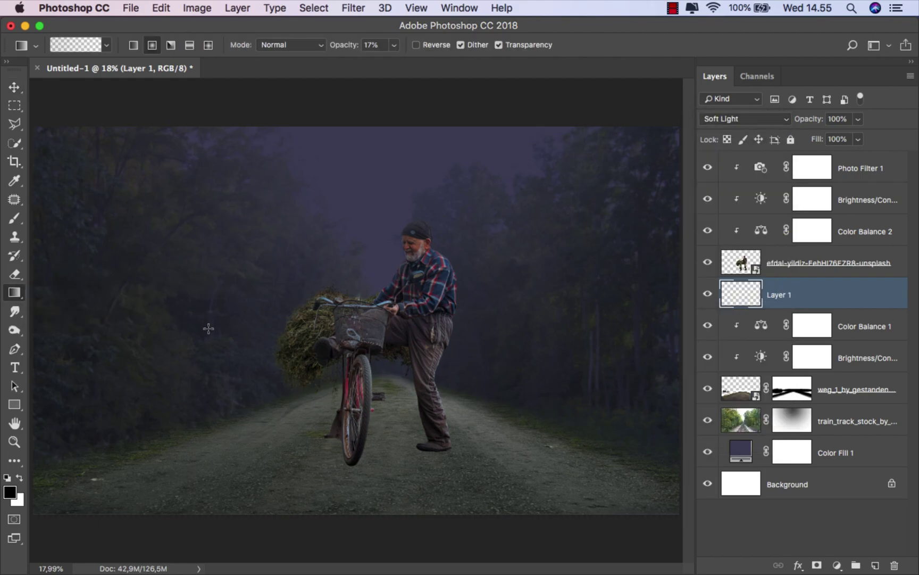
left_click(395, 45)
left_click_drag(396, 60, 403, 62)
scroll(392, 458, "down", 1)
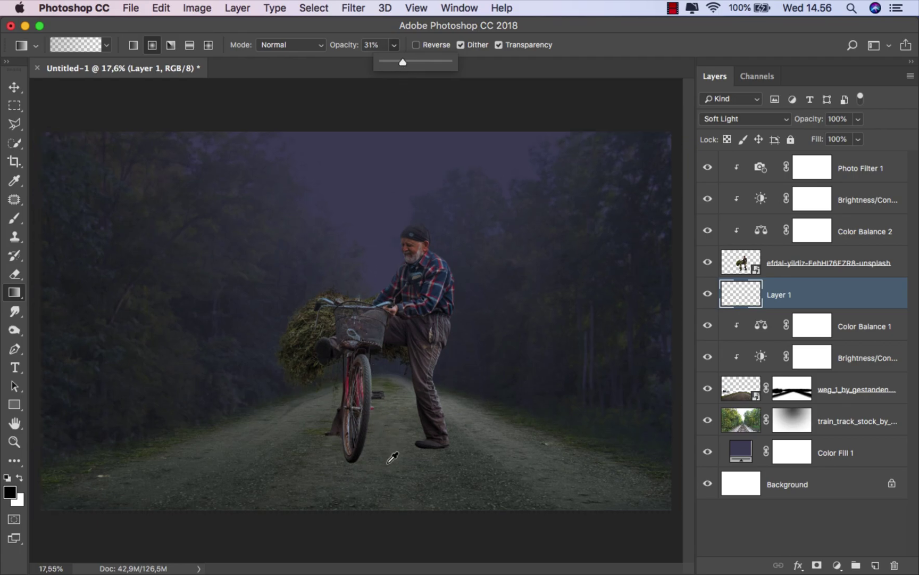
left_click_drag(361, 509, 362, 378)
scroll(361, 378, "down", 1)
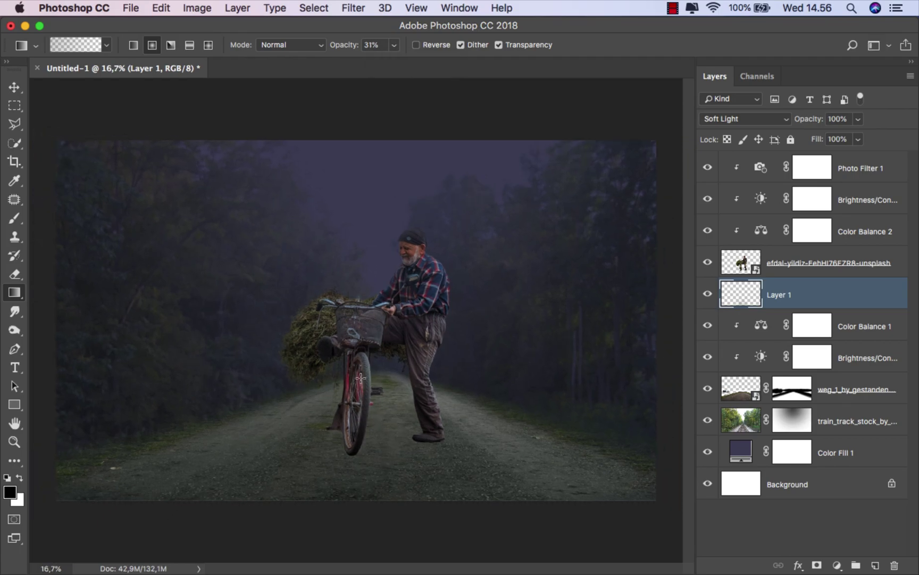
scroll(361, 377, "up", 1)
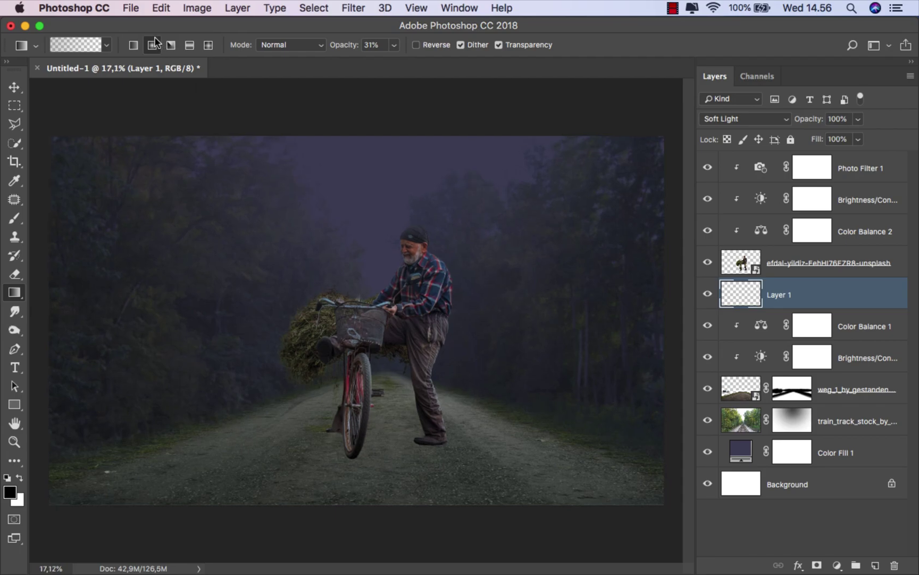
left_click_drag(354, 507, 360, 372)
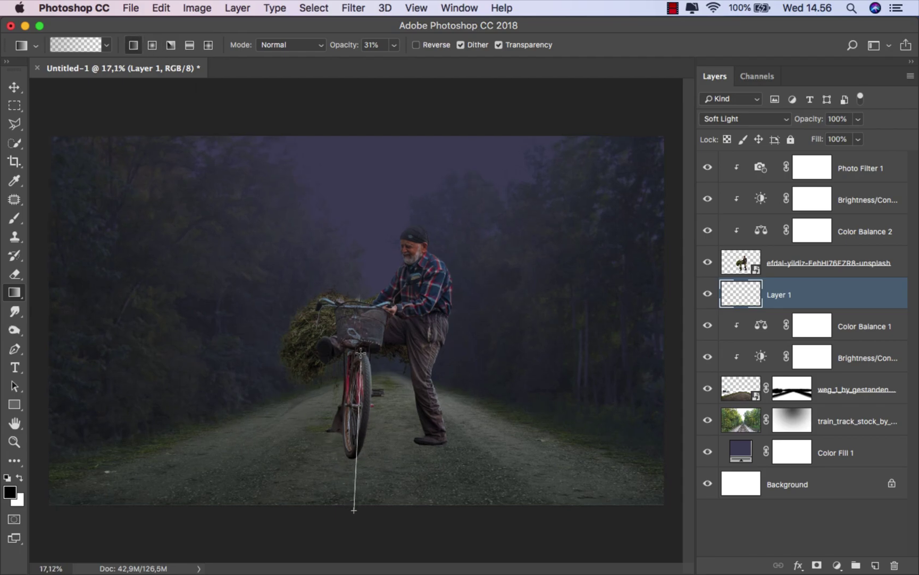
- Darken the lower corners with more gradients, then add an empty Layer 2
key("ctrl+minus")
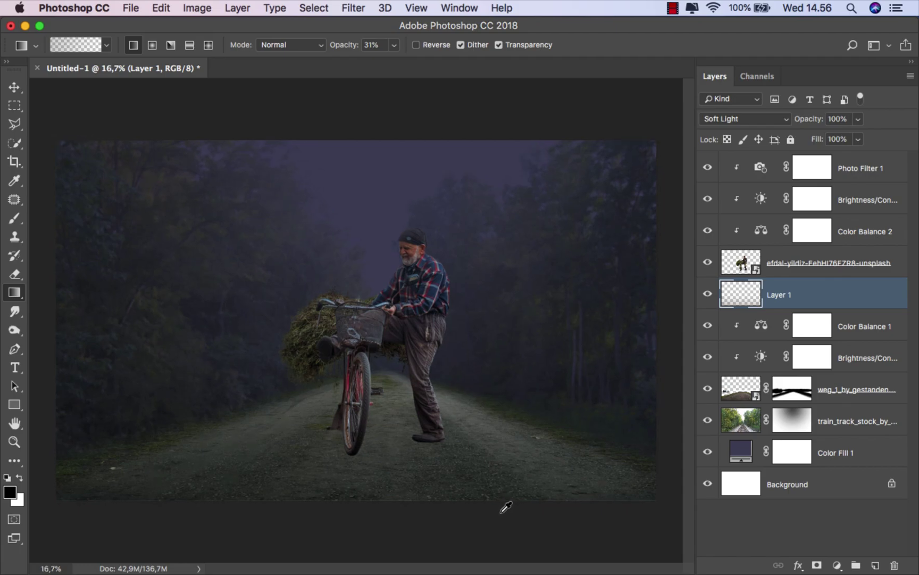
left_click_drag(658, 503, 459, 376)
left_click_drag(56, 495, 274, 380)
left_click_drag(370, 517, 373, 346)
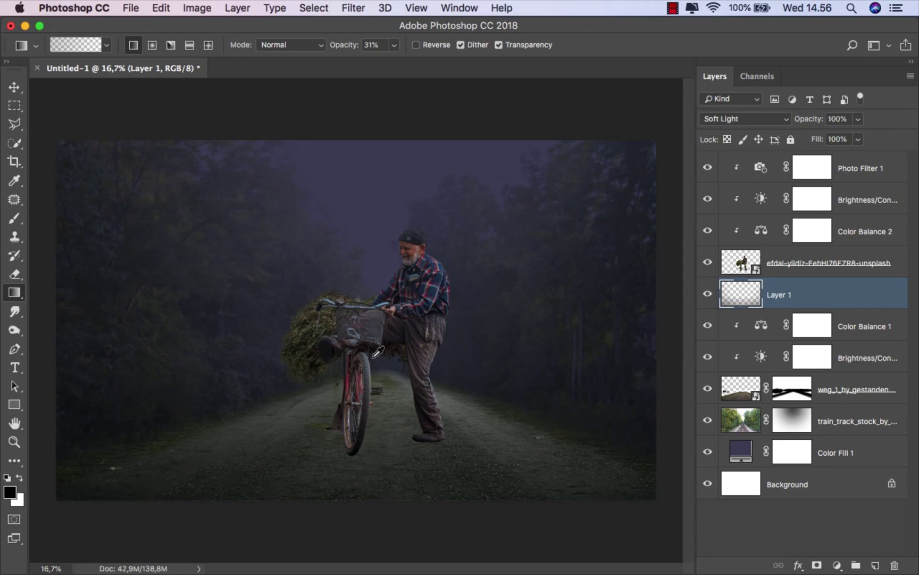
scroll(355, 524, "down", 1)
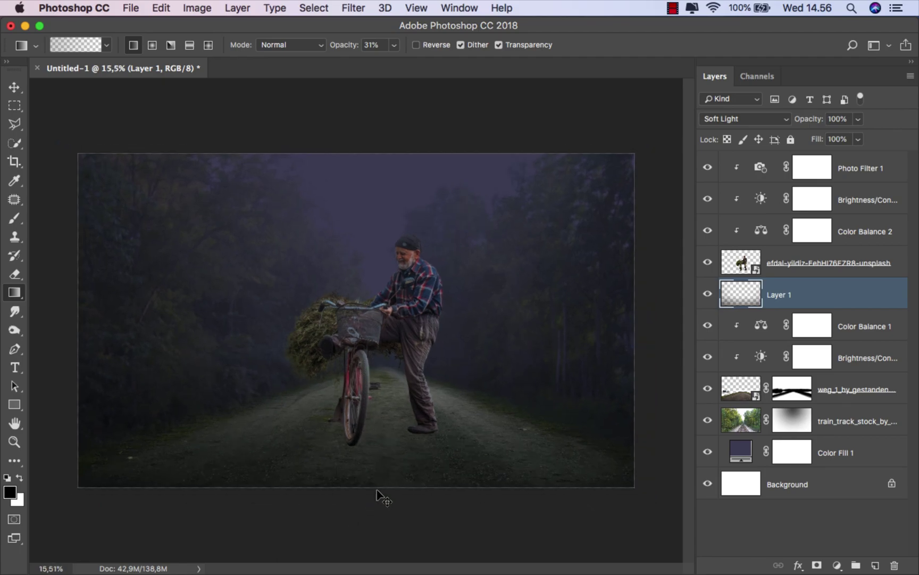
left_click_drag(358, 509, 359, 389)
scroll(479, 372, "up", 1)
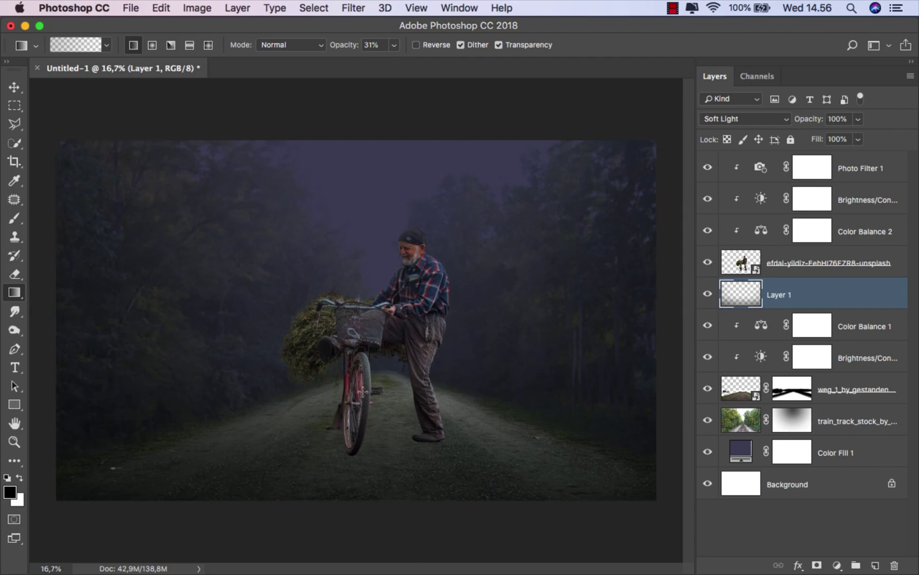
left_click(709, 294)
left_click(876, 565)
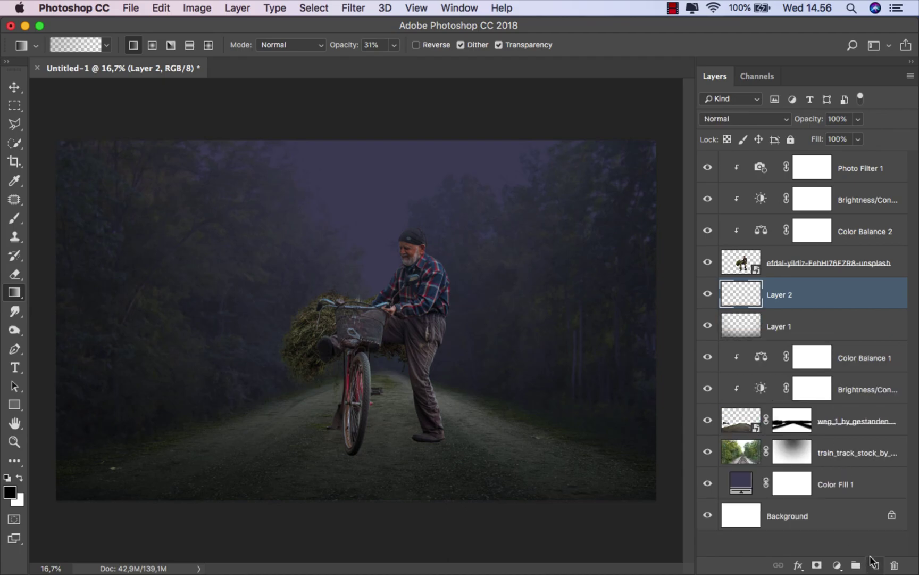
- Choose the moon-shaped brush from AZBrushes3 at full opacity
left_click(14, 218)
right_click(234, 229)
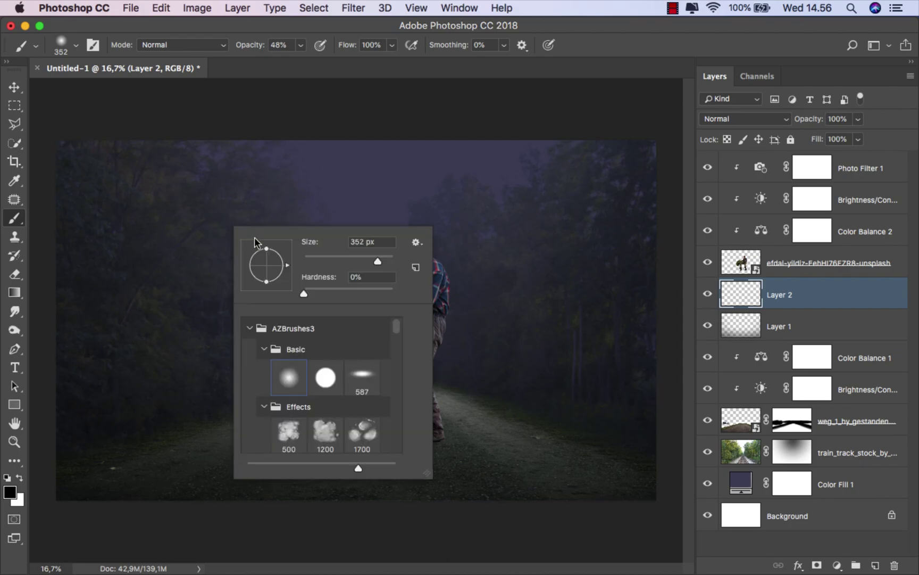
left_click(308, 329)
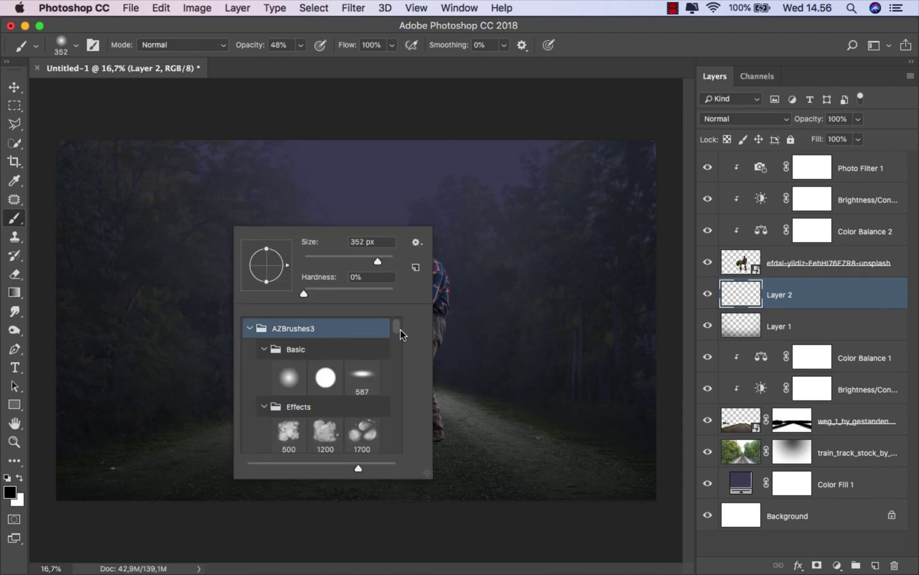
left_click_drag(400, 330, 399, 388)
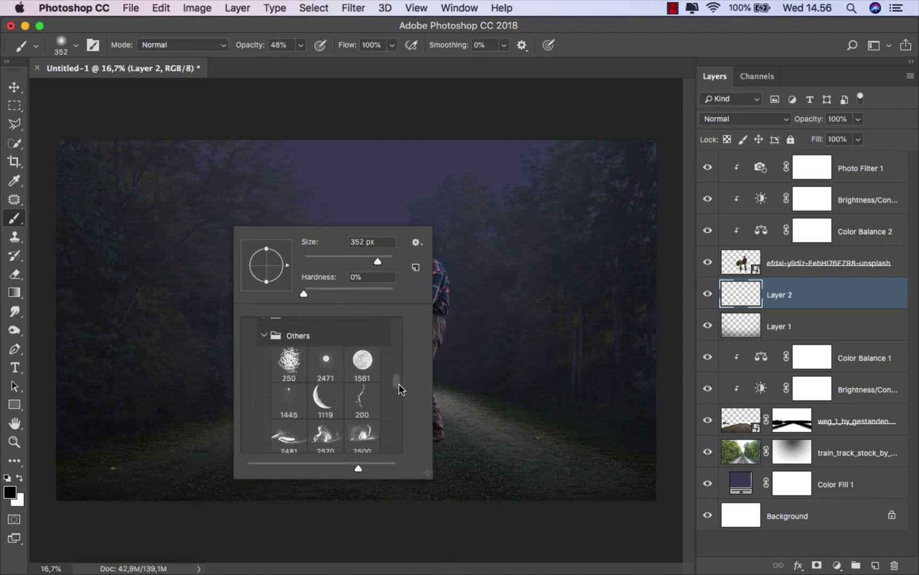
left_click(322, 361)
left_click(543, 79)
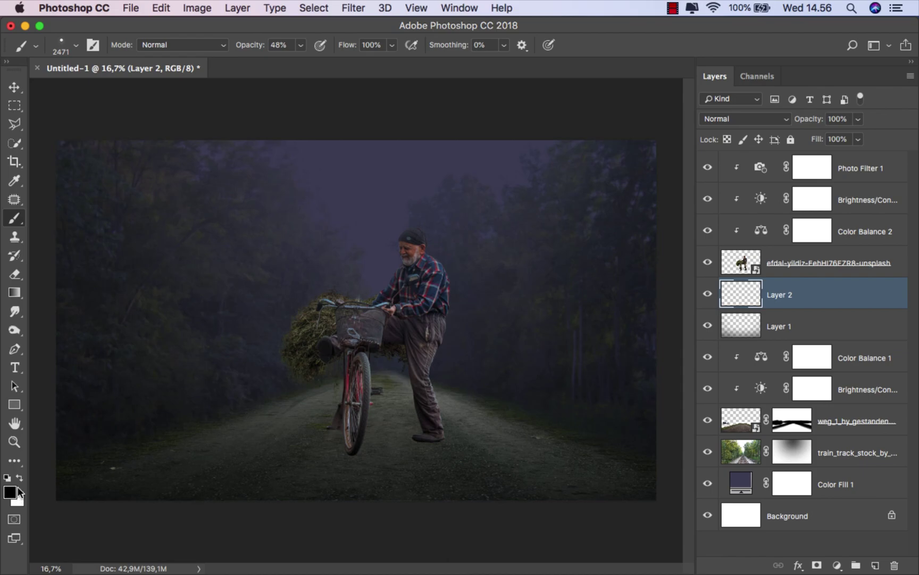
left_click_drag(299, 45, 373, 60)
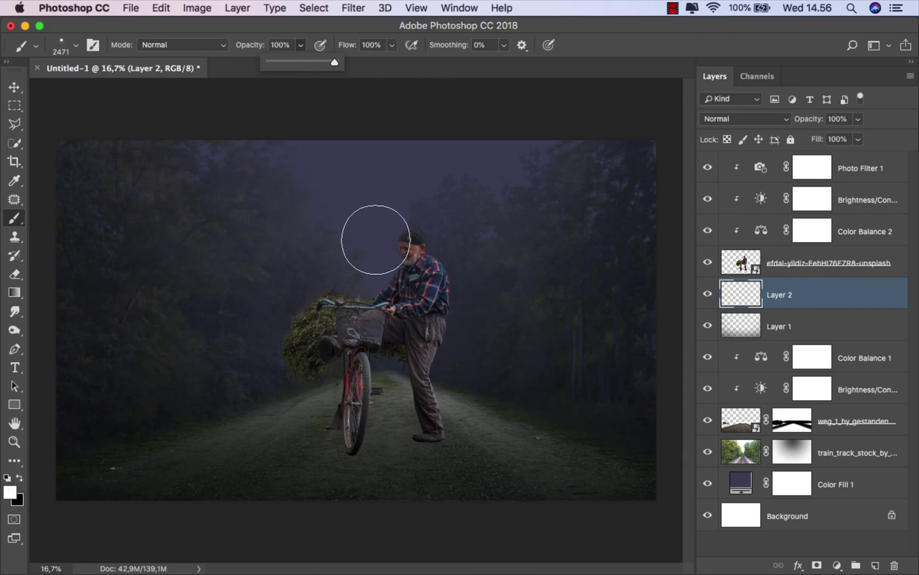
- Stamp a bright moon beside the man's head and nudge it slightly left
left_click(374, 233)
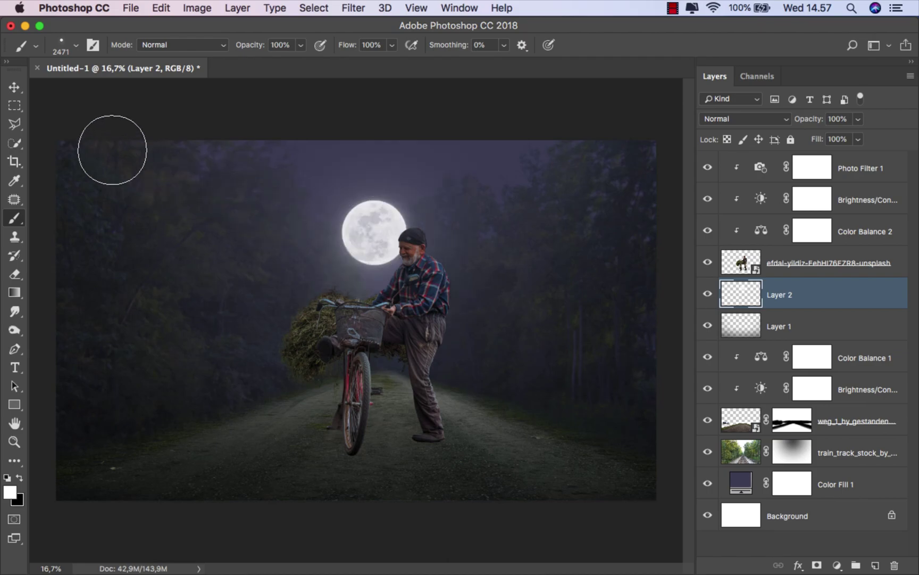
left_click(15, 88)
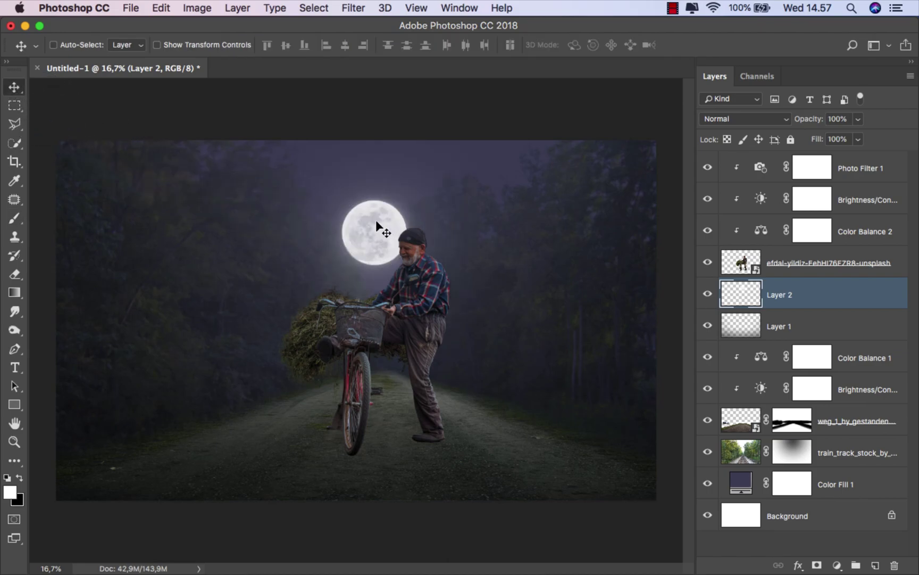
left_click_drag(376, 219, 371, 220)
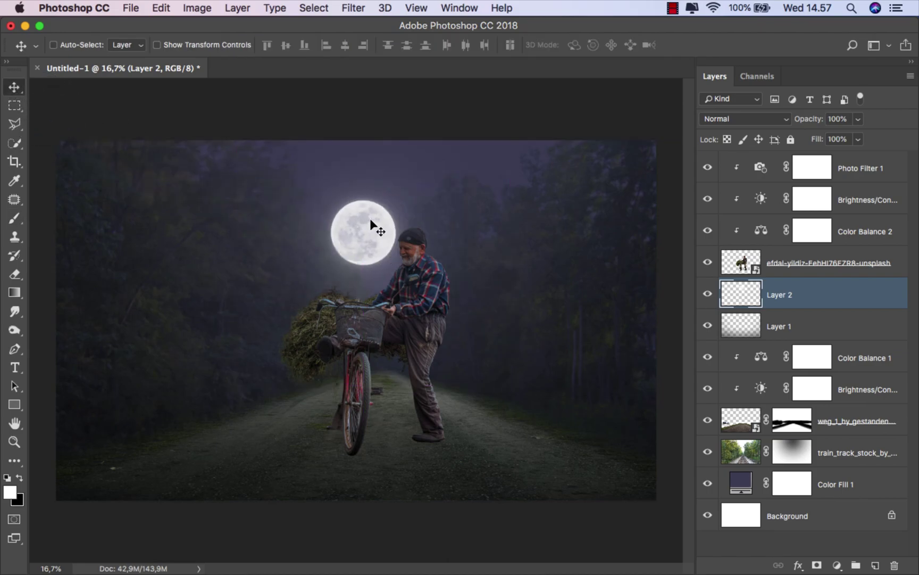
scroll(439, 214, "down", 2)
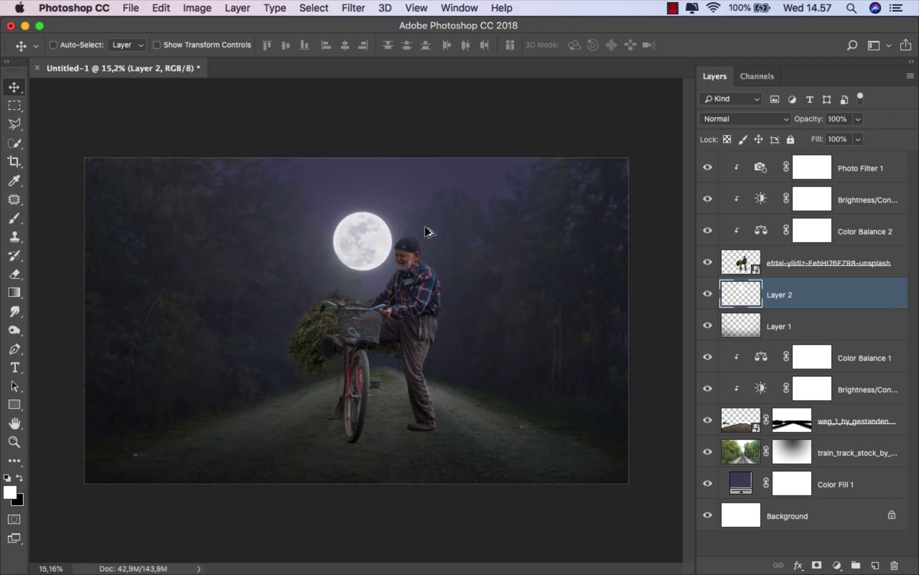
scroll(435, 218, "up", 1)
scroll(432, 223, "down", 2)
scroll(429, 227, "down", 2)
- Scale the moon to about 76% and shift it slightly right
scroll(431, 231, "up", 1)
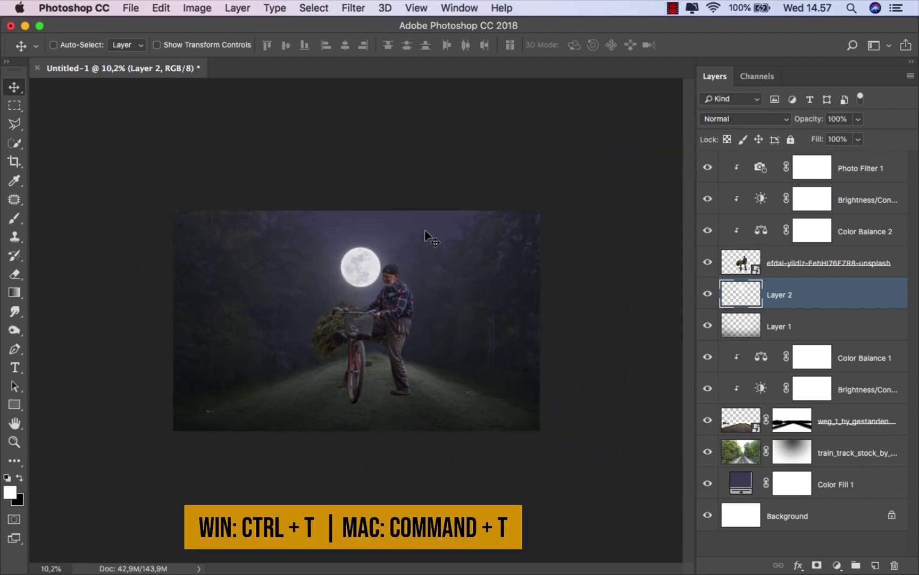
key("super+t")
left_click_drag(448, 209, 407, 234)
scroll(407, 251, "up", 1)
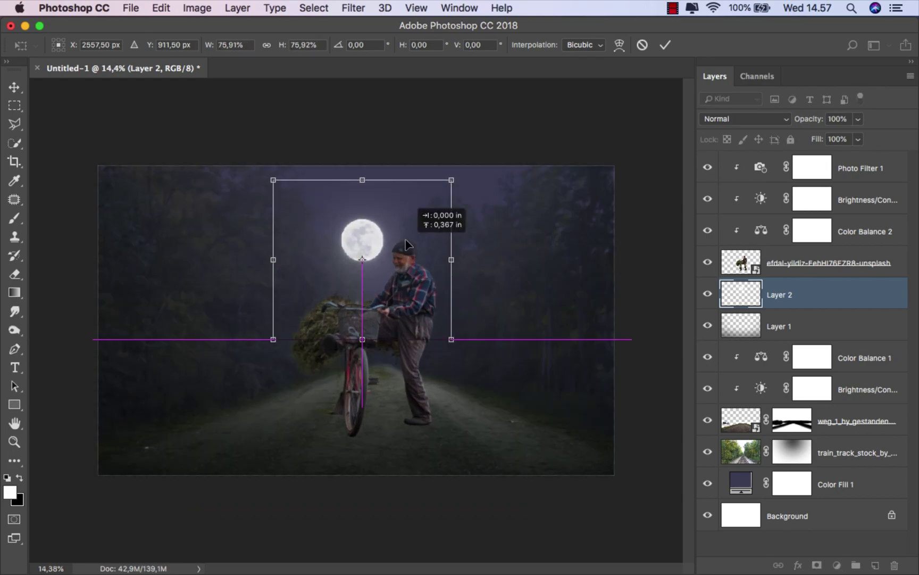
left_click(665, 45)
scroll(398, 247, "up", 1)
scroll(396, 252, "up", 1)
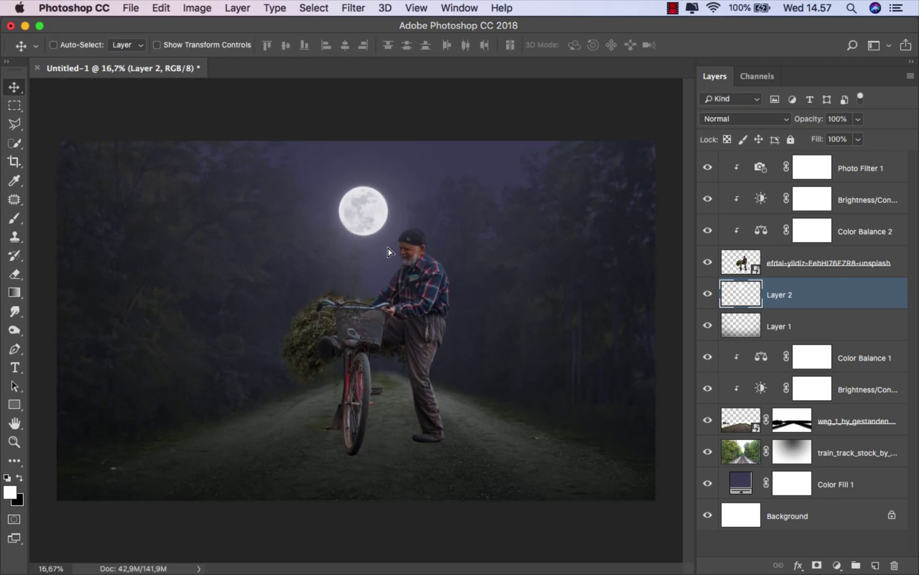
left_click_drag(388, 248, 398, 244)
- Rename Layer 2 to 'moon' and select Layer 1
scroll(396, 248, "up", 1)
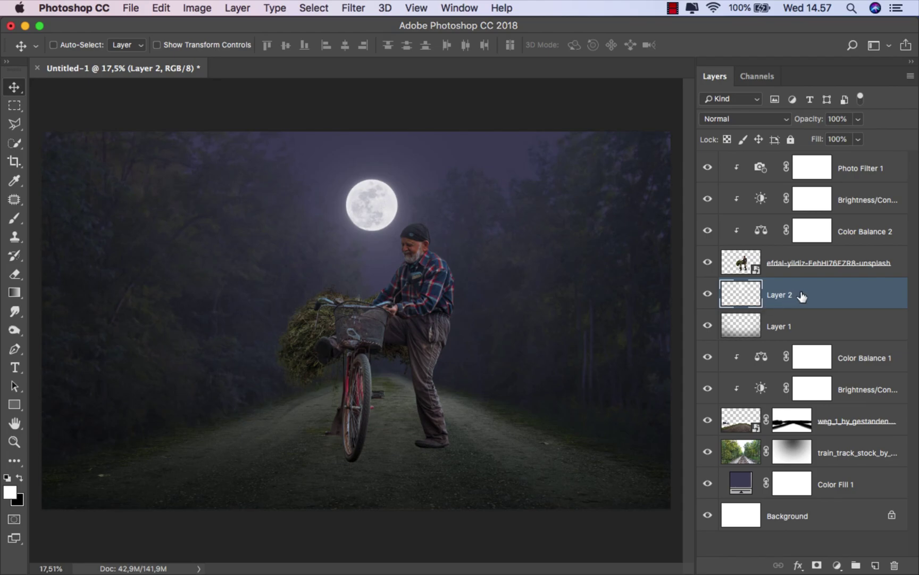
type("moon")
key("Return")
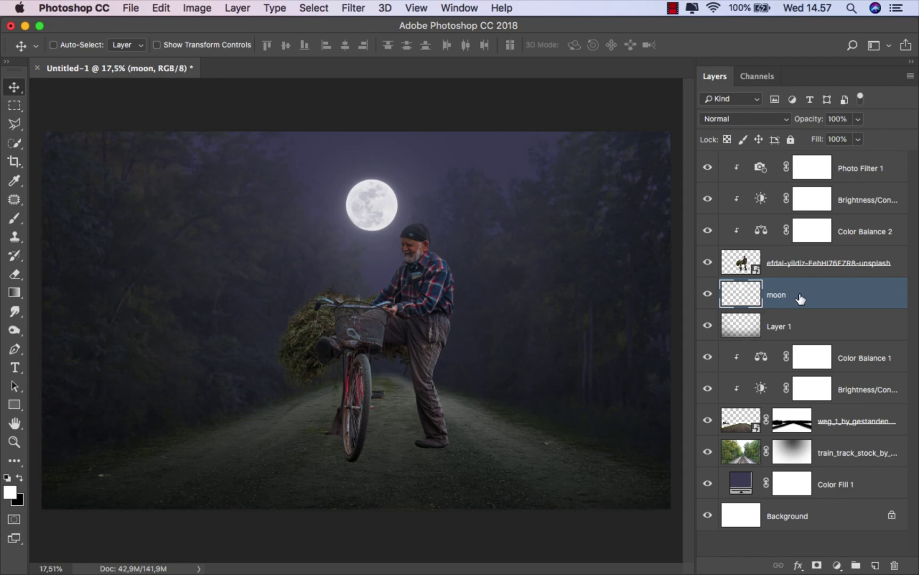
left_click(813, 330)
- Add a new layer above Layer 1 and pick a soft round brush
left_click(875, 565)
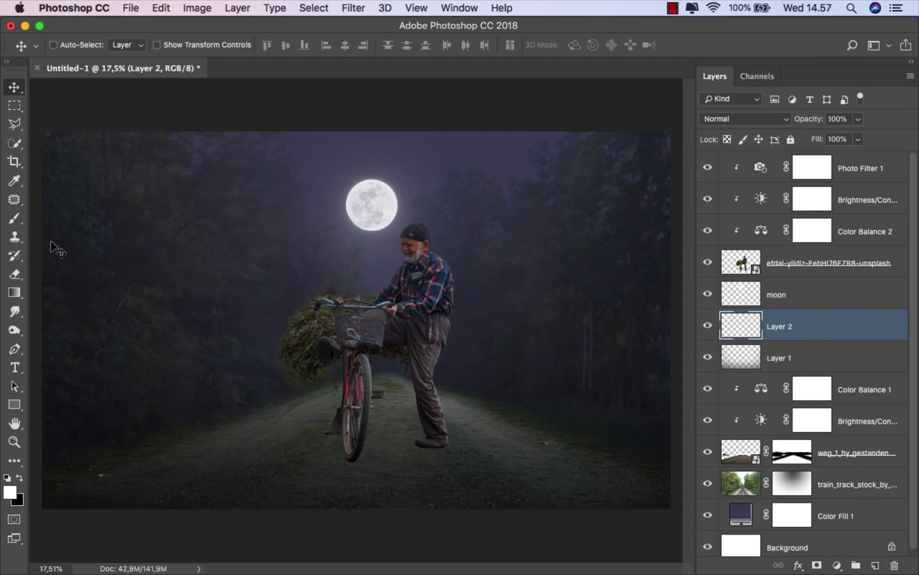
left_click(14, 218)
left_click(80, 216)
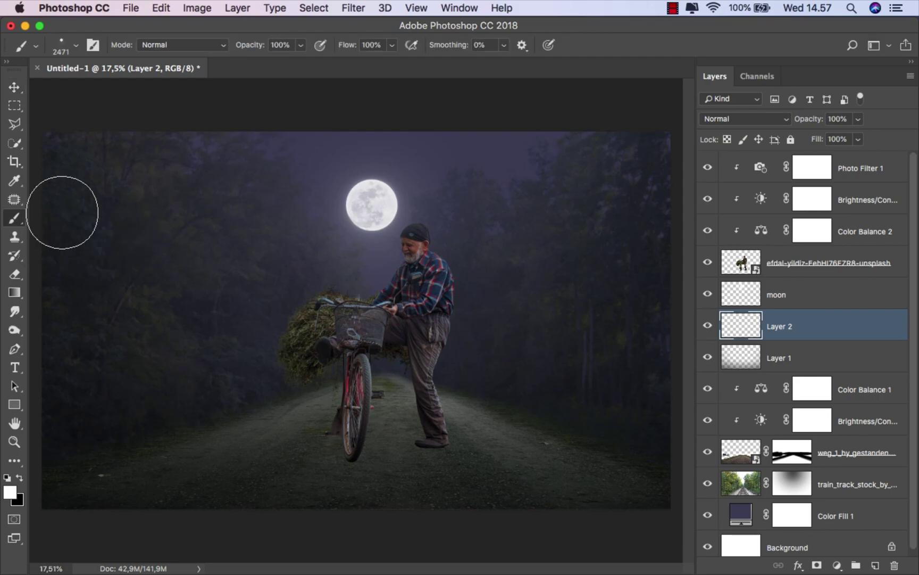
right_click(213, 259)
left_click_drag(375, 413, 371, 340)
left_click(266, 402)
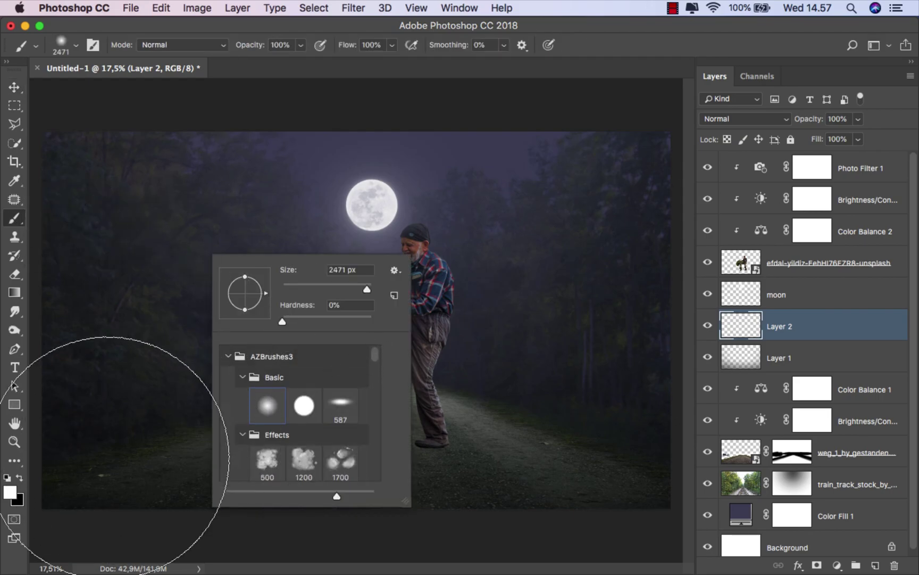
- Paint a light blue (#368bff) glow around the moon with a smaller brush
left_click(11, 494)
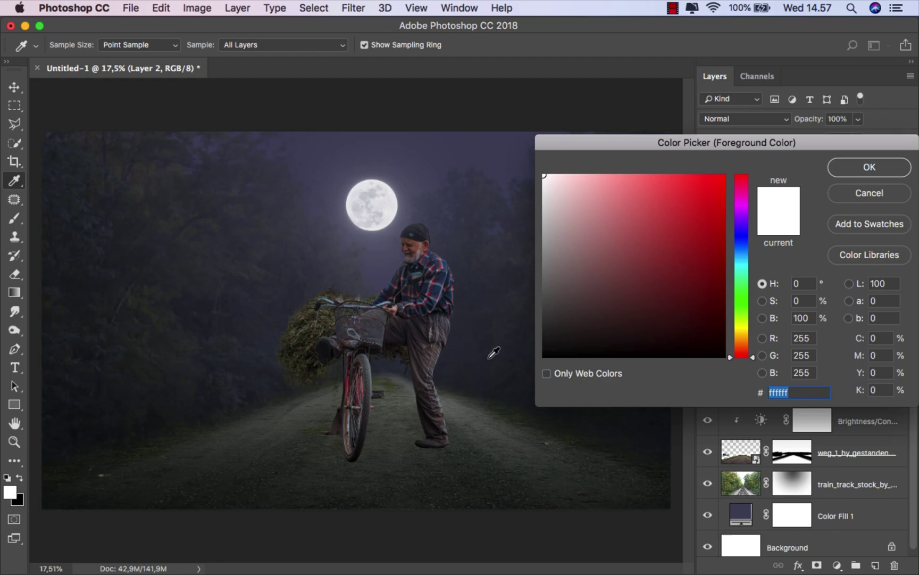
left_click_drag(671, 224, 736, 157)
left_click_drag(738, 255, 746, 247)
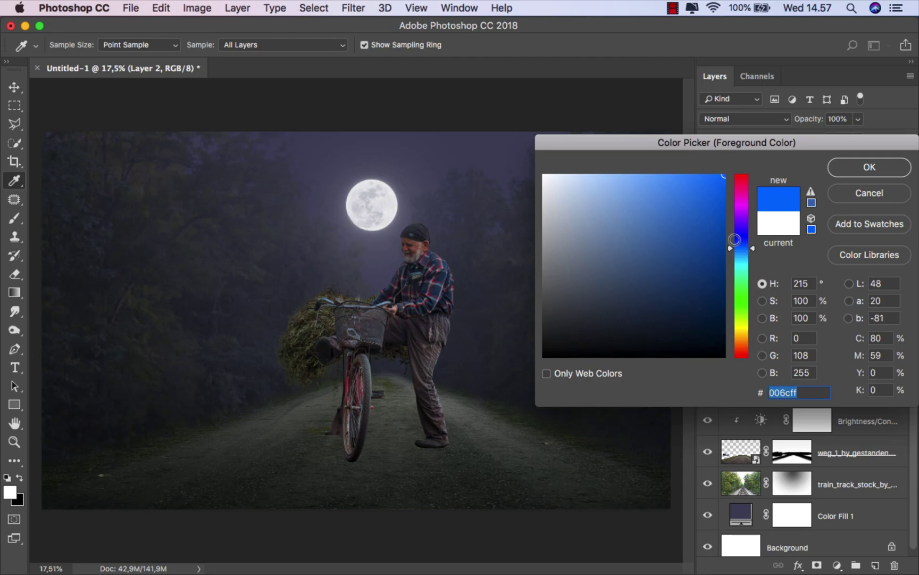
left_click_drag(700, 206, 687, 162)
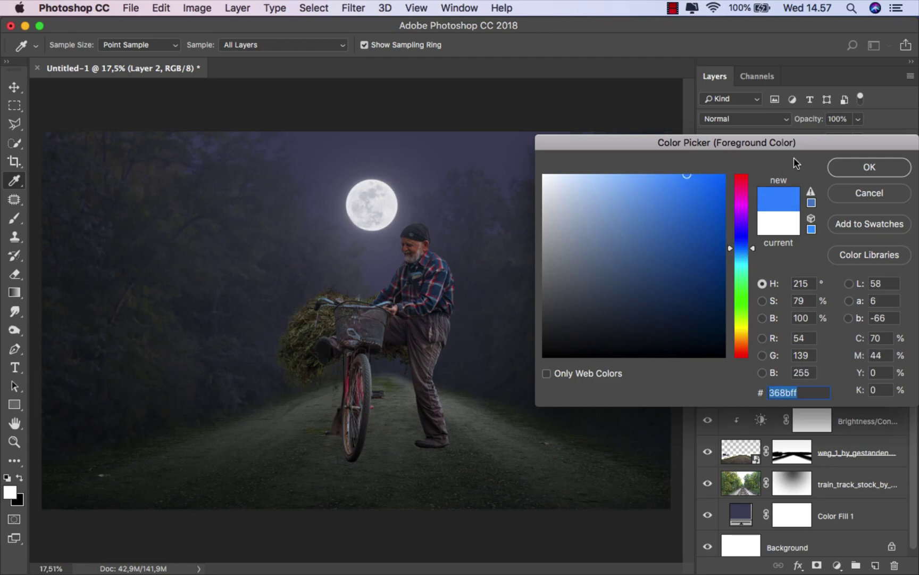
left_click(844, 167)
key("b")
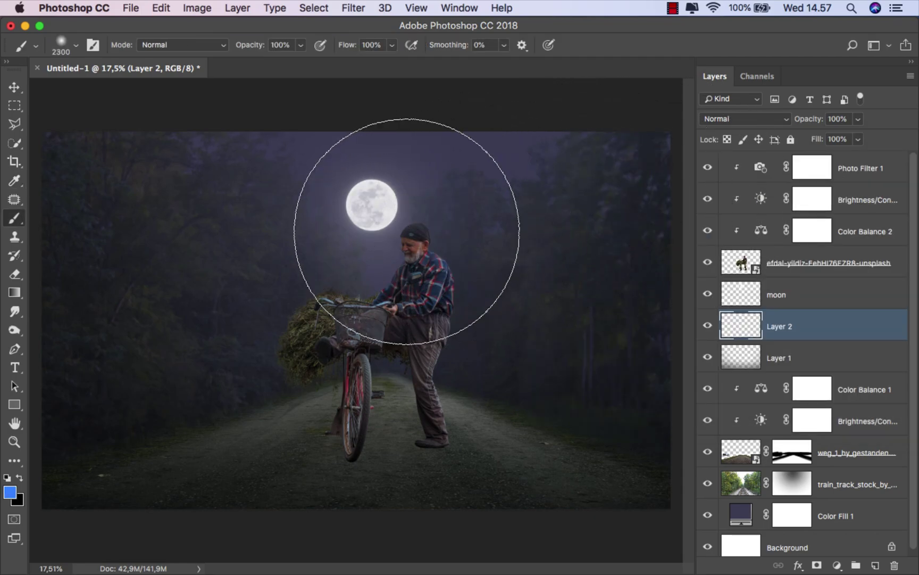
key("bracketleft")
key("bracketleft")
key("bracketleft")
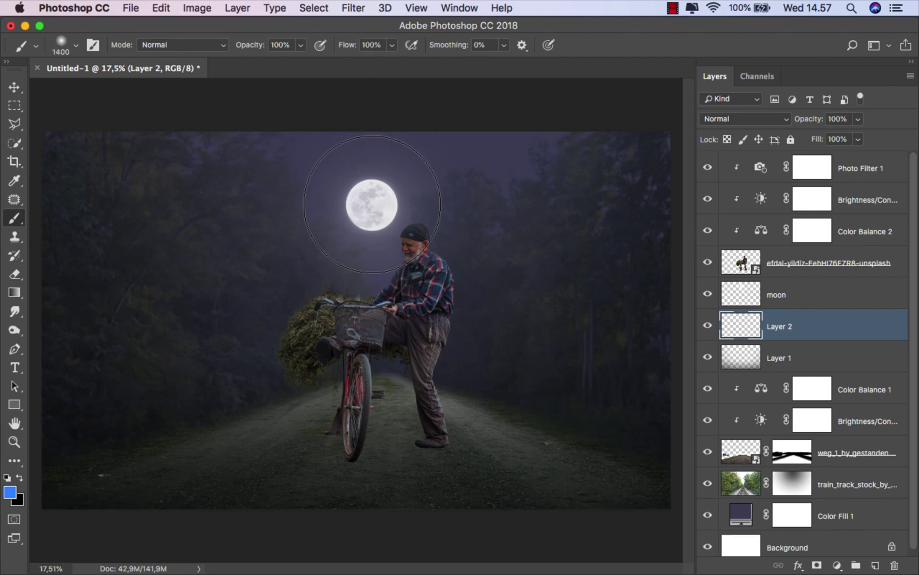
left_click(371, 206)
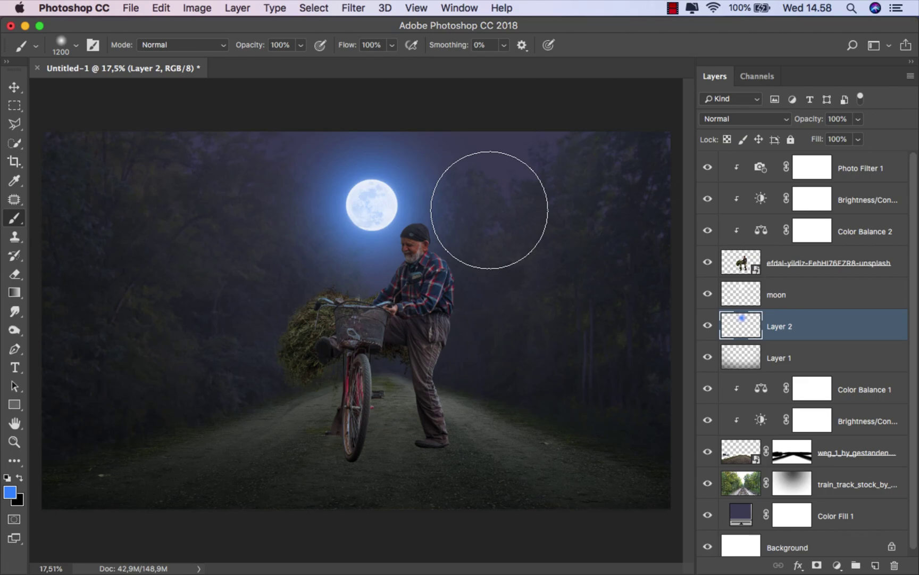
- Enlarge the blue glow across the sky and set its layer fill to 51%
key("super+t")
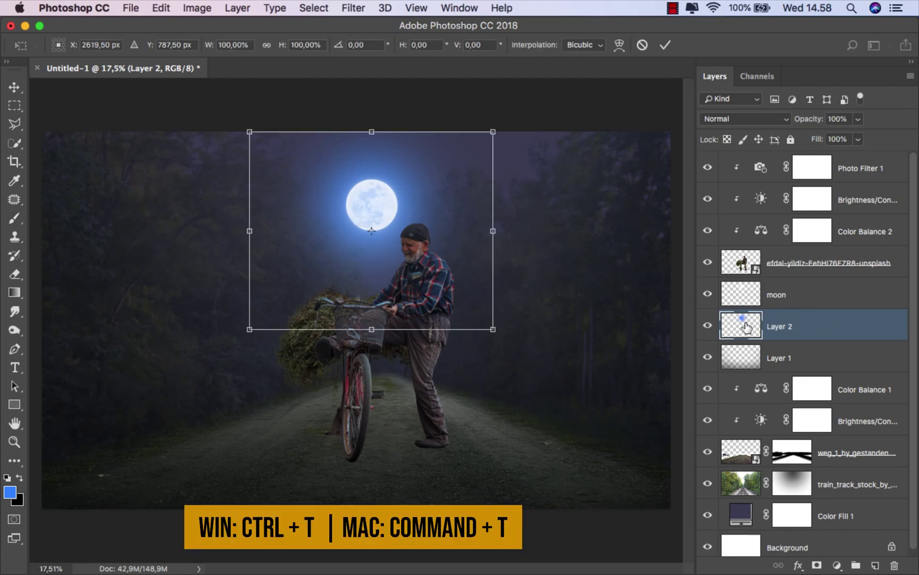
mouse_move(493, 133)
left_mouse_down()
mouse_move(612, 83)
mouse_move(648, 39)
mouse_move(631, 44)
left_mouse_up()
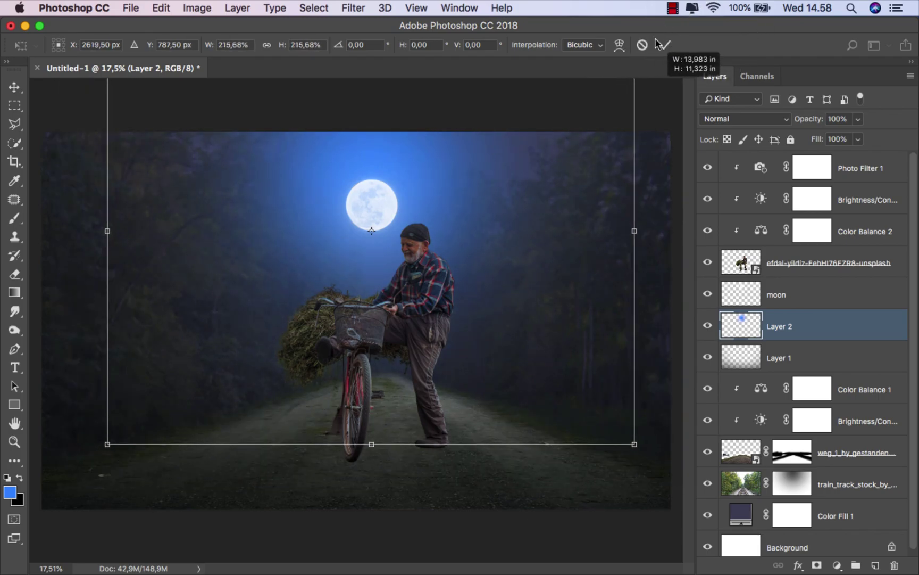
left_click(853, 139)
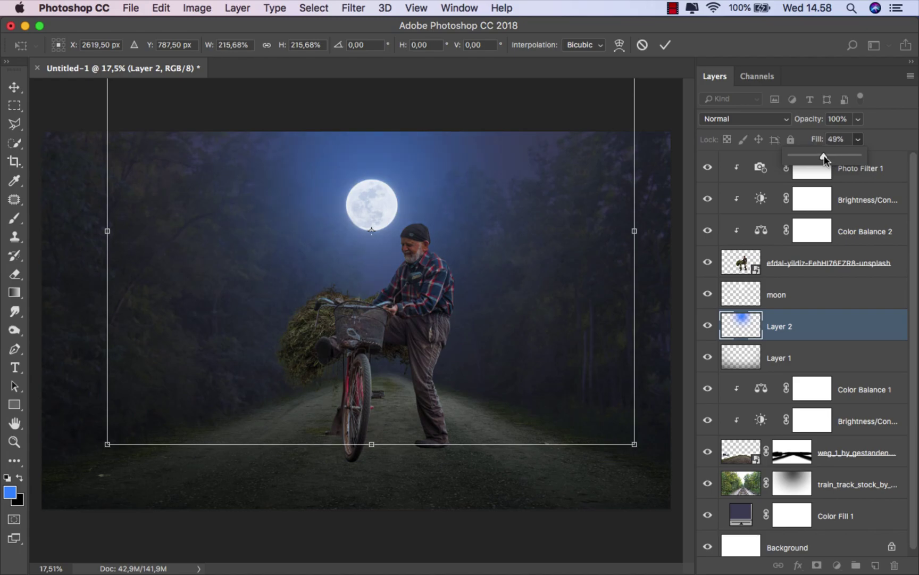
left_click_drag(825, 156, 825, 155)
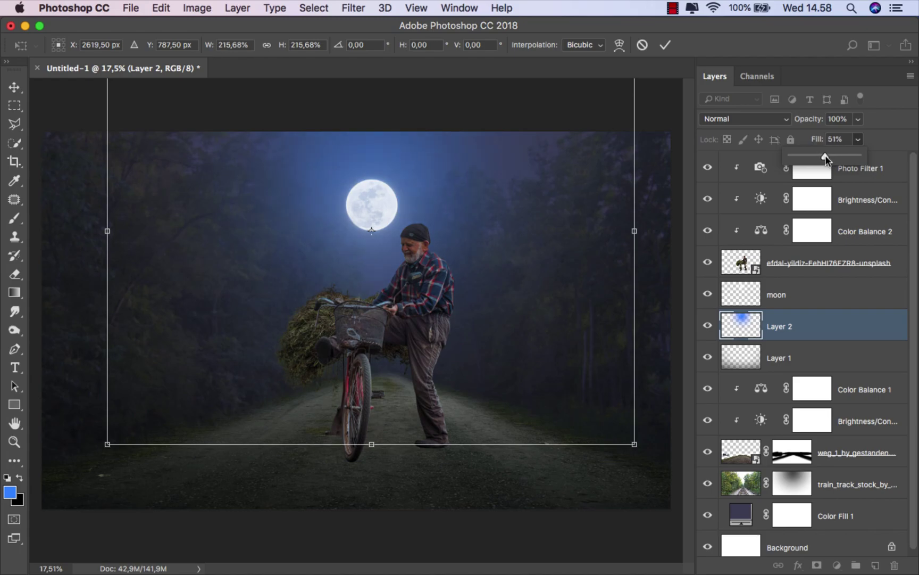
left_click(665, 45)
key("b")
key("super+minus")
key("v")
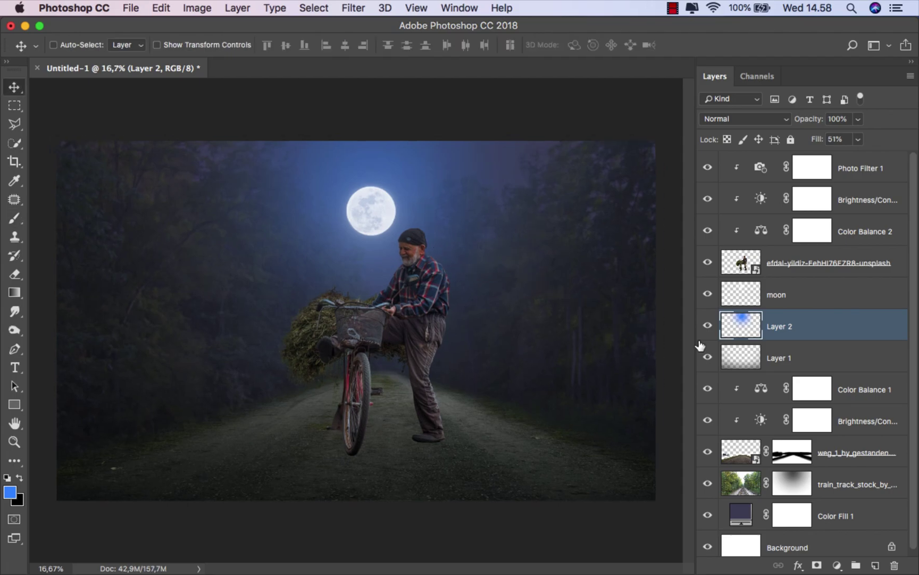
left_click(709, 328)
- Add Photo Filter 2 above the moon with Cooling Filter (80) at 30% density
left_click(824, 299)
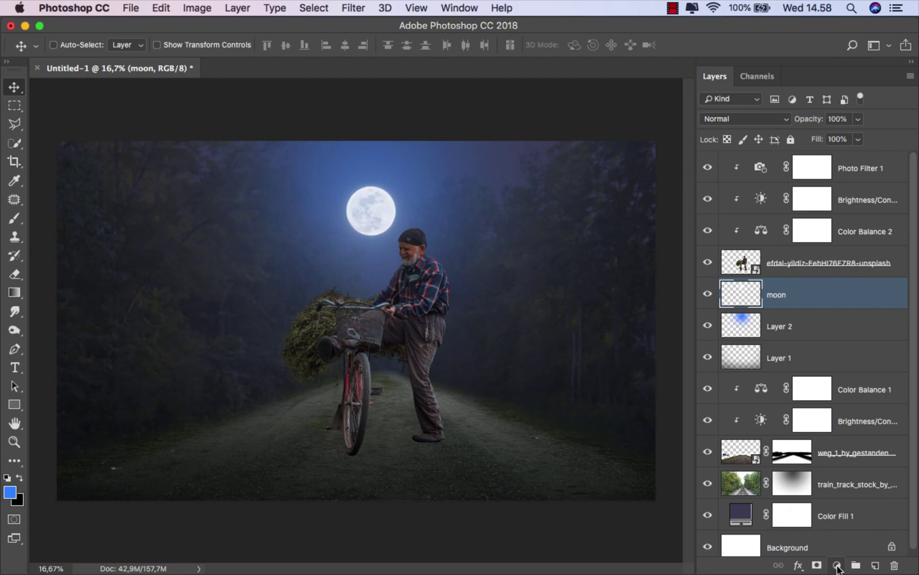
left_click(837, 566)
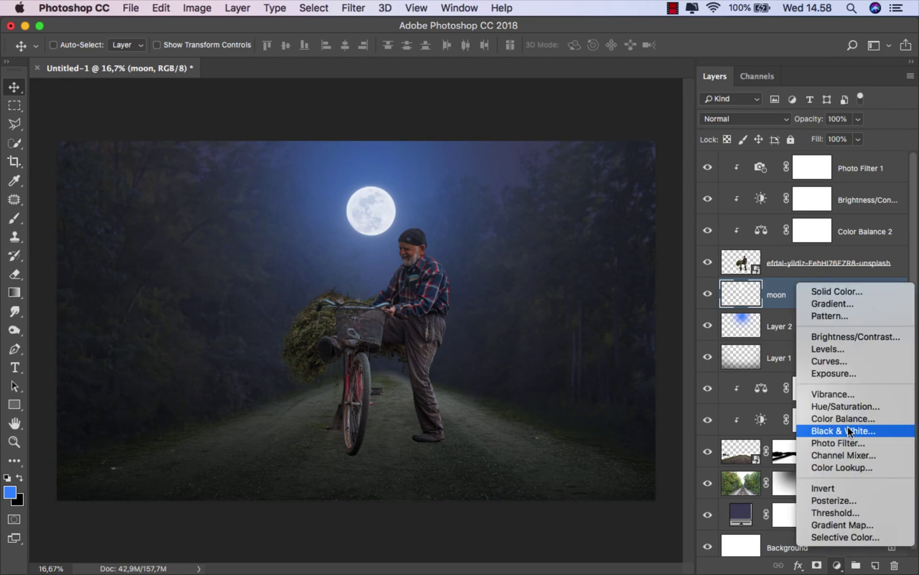
left_click(869, 442)
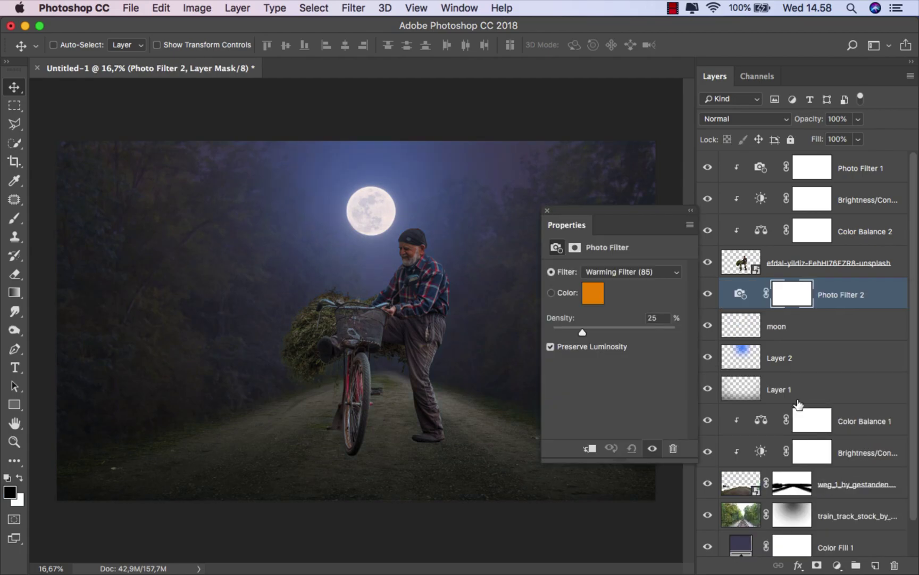
left_click(624, 273)
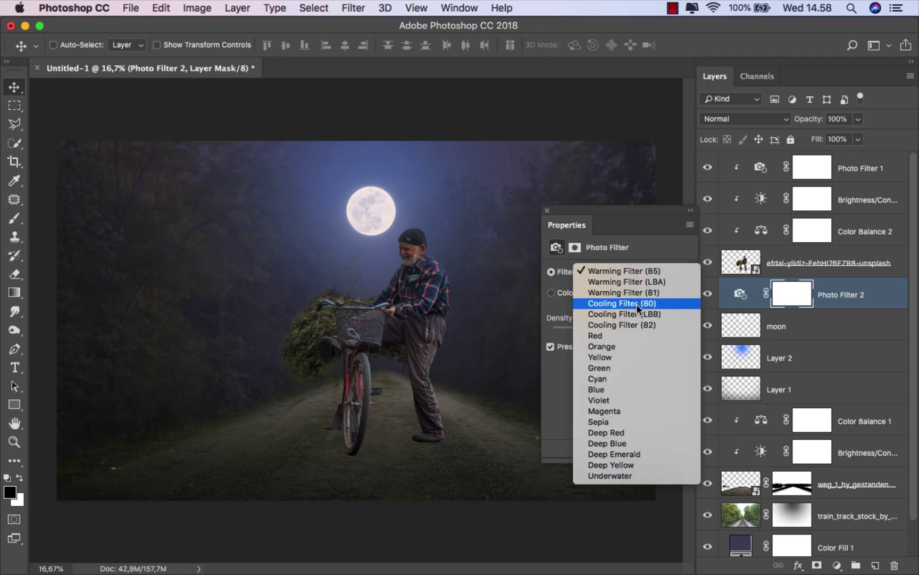
left_click(637, 302)
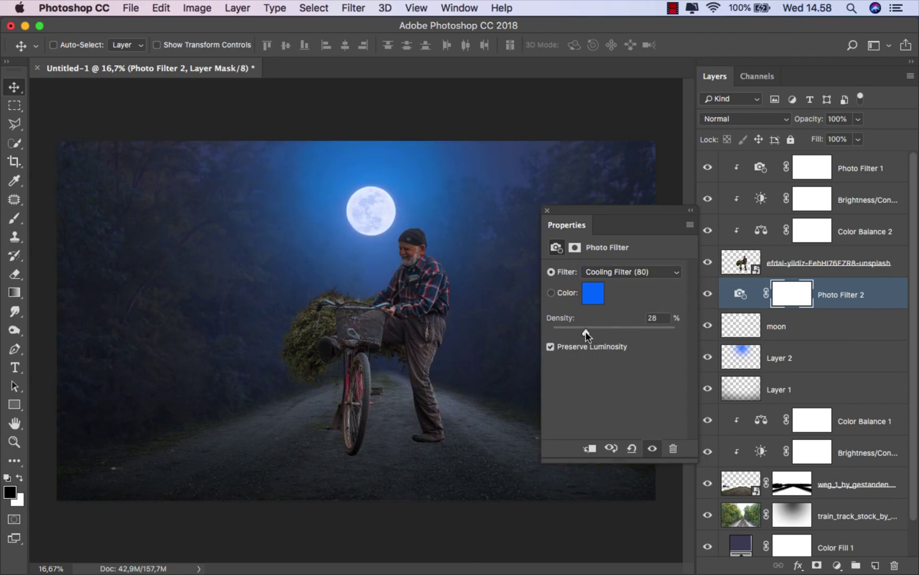
left_click_drag(588, 333, 589, 333)
left_click(548, 211)
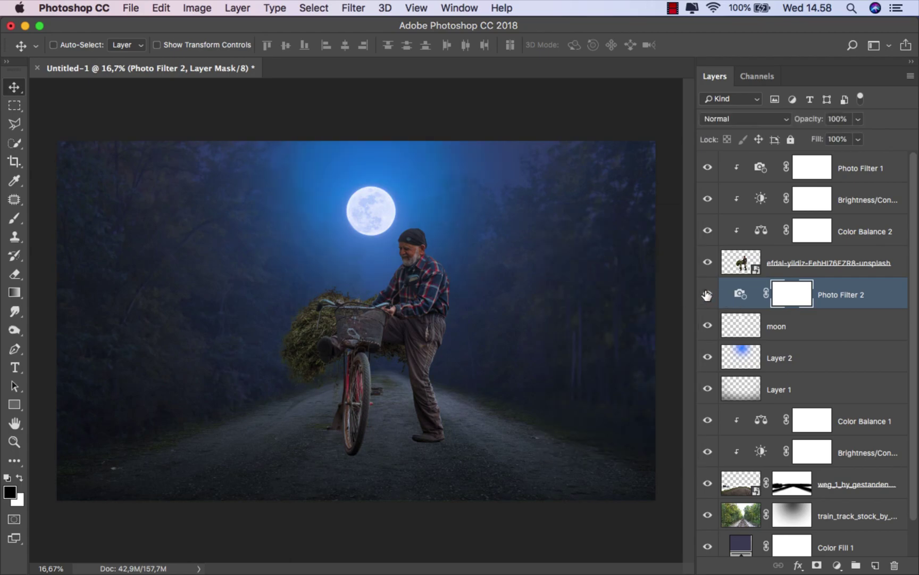
left_click(849, 298)
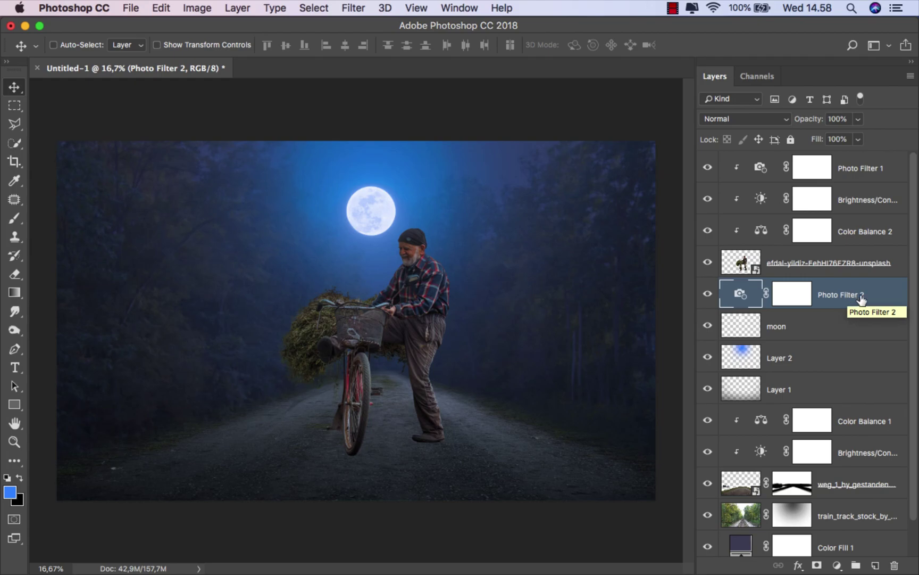
left_click(847, 175)
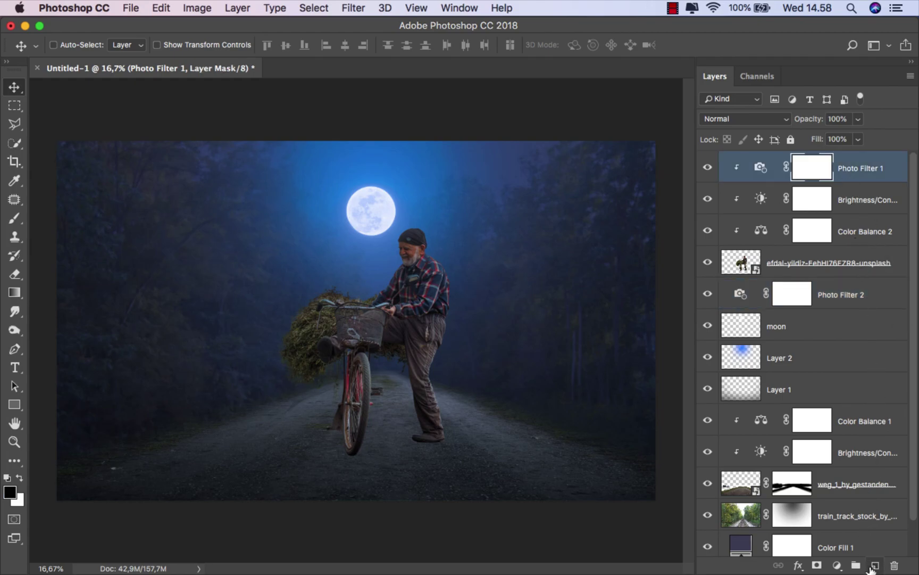
- Add a new Layer 3 clipped to the layer below, set to Multiply, with the Brush tool active
left_click(875, 565)
right_click(826, 176)
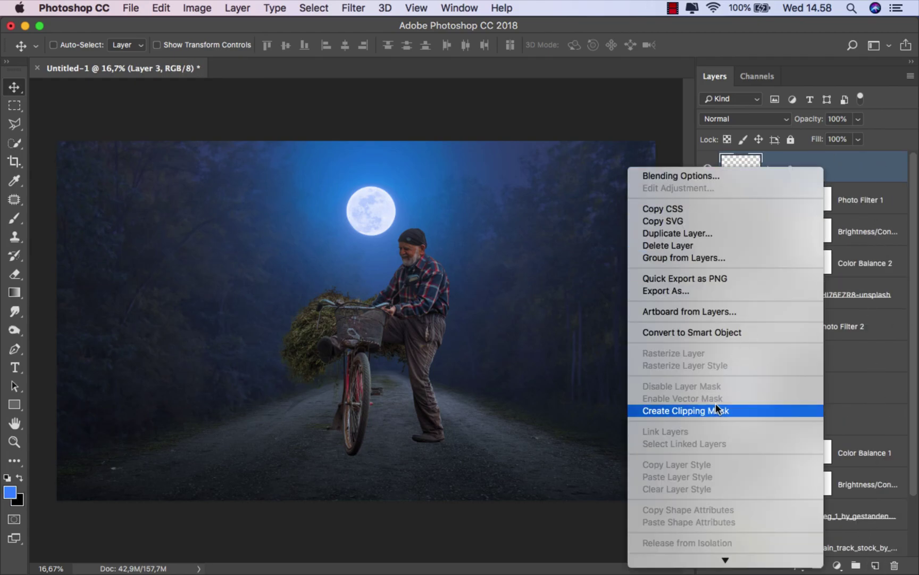
left_click(732, 407)
left_click(15, 218)
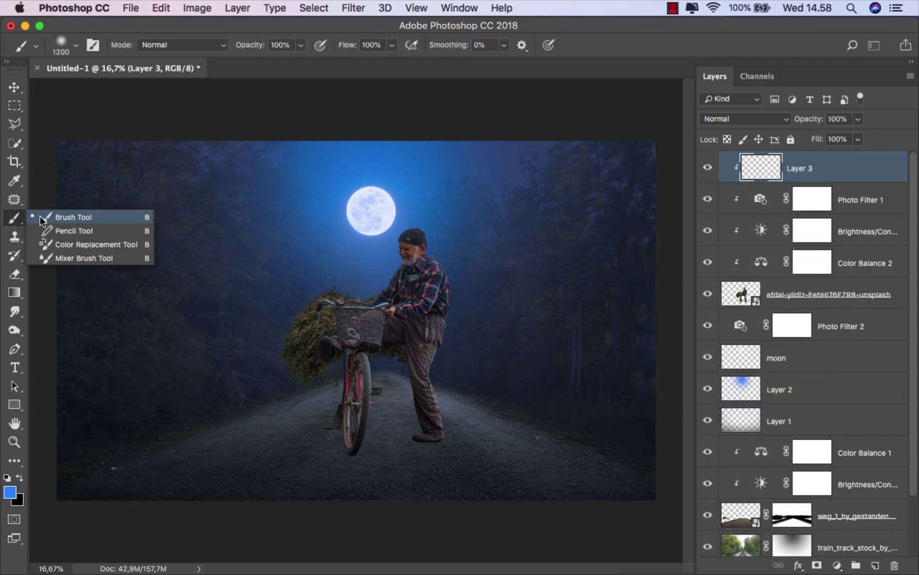
left_click(48, 218)
left_click(720, 122)
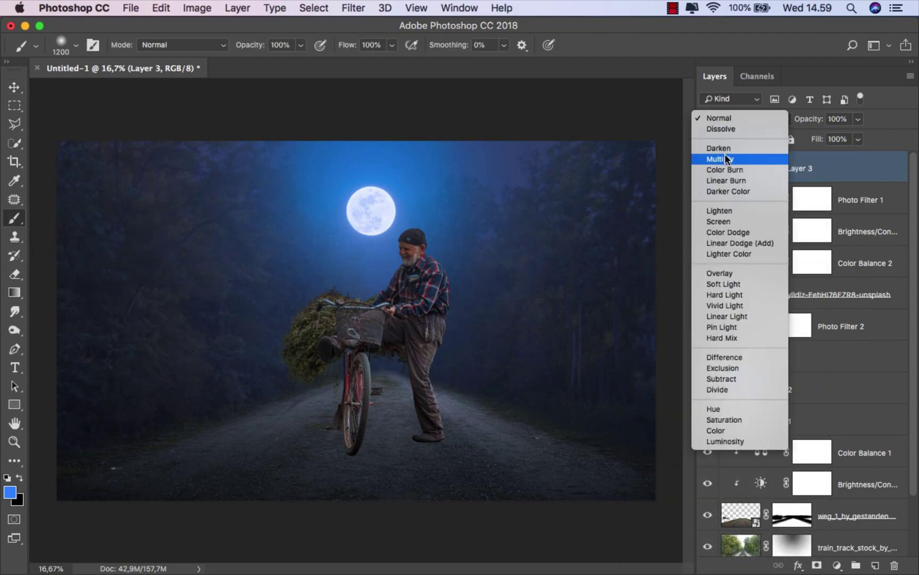
left_click(725, 155)
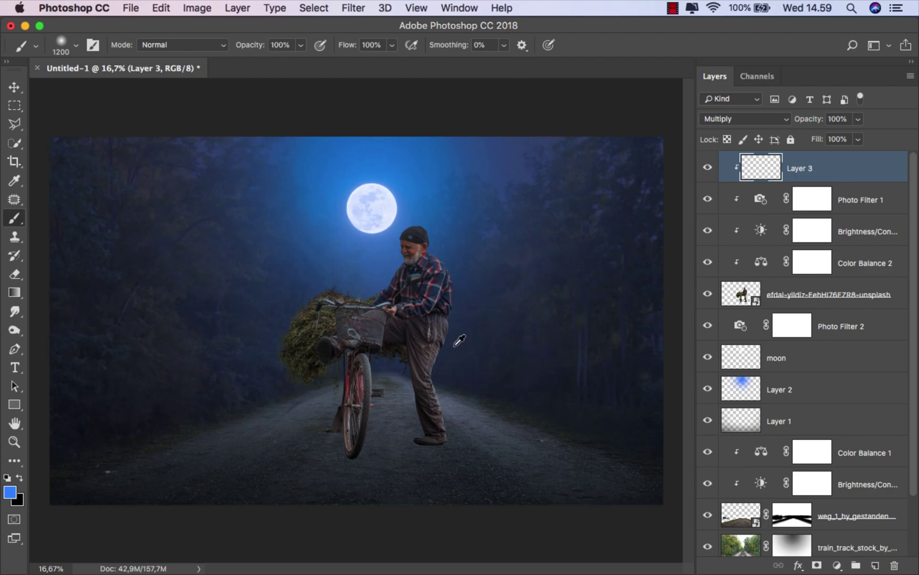
- Shrink the brush and sample a dark purple from the man's clothing as the foreground colour
scroll(424, 351, "up", 1)
left_click_drag(436, 353, 388, 347)
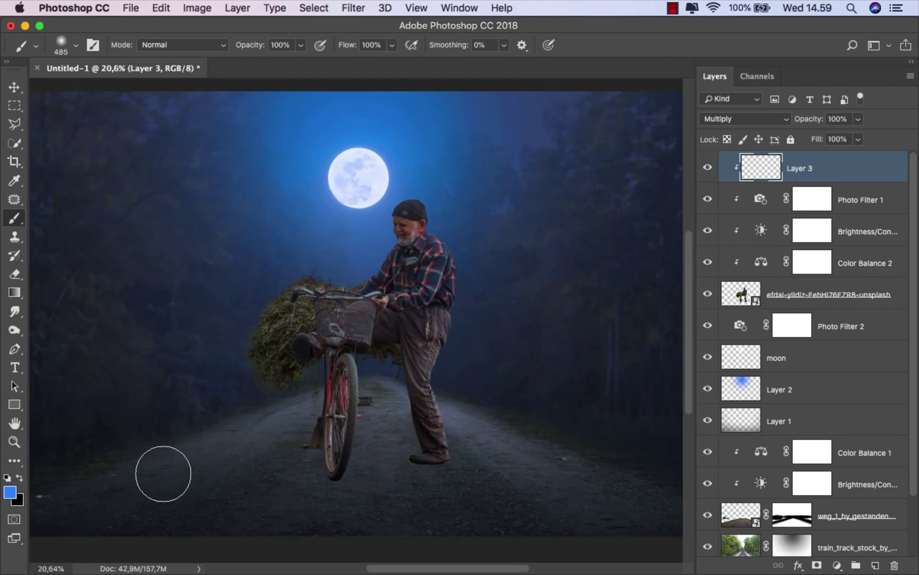
left_click(10, 492)
scroll(441, 287, "up", 2)
scroll(440, 286, "up", 1)
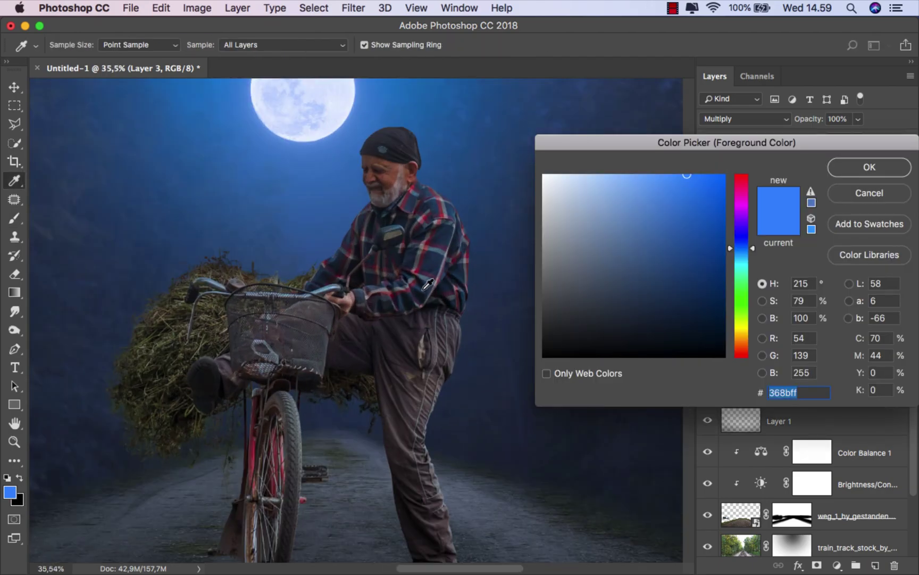
left_click(419, 299)
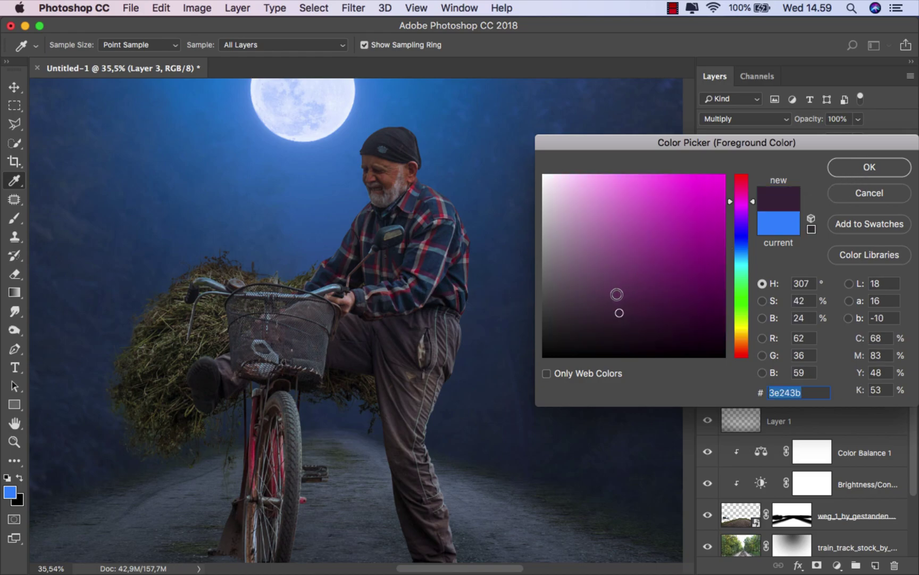
left_click(870, 166)
key("b")
- At 10% brush opacity, darken the trousers and bicycle fork and front wheel, then compare
scroll(443, 255, "down", 2)
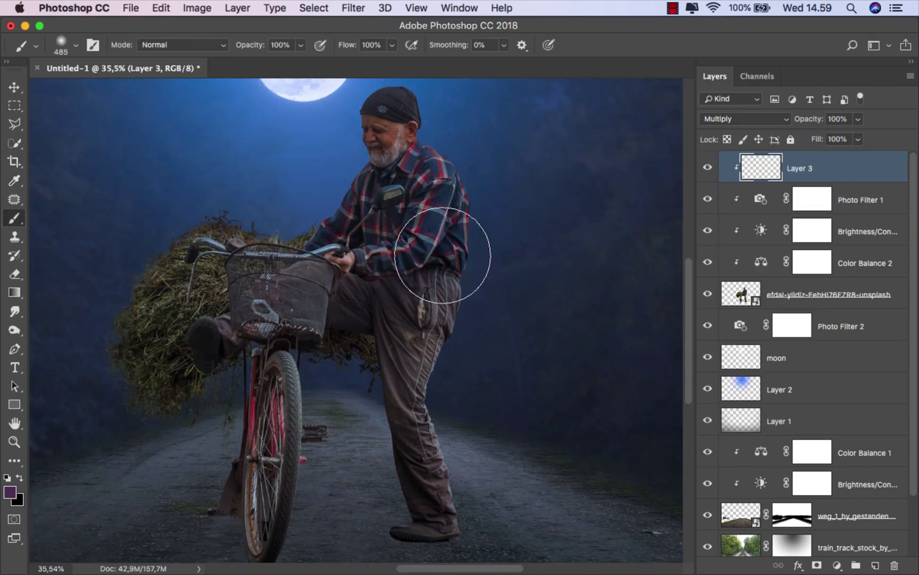
left_click(300, 45)
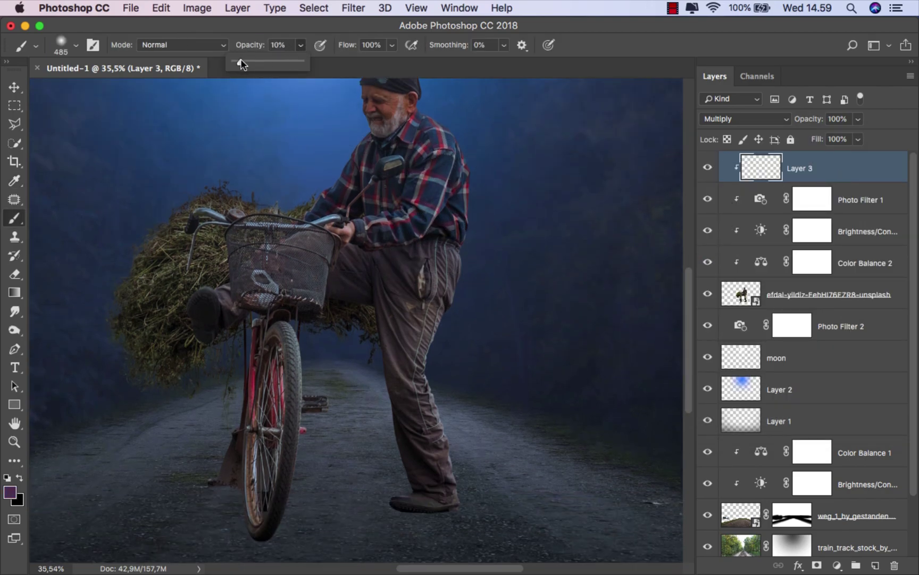
scroll(482, 360, "down", 1)
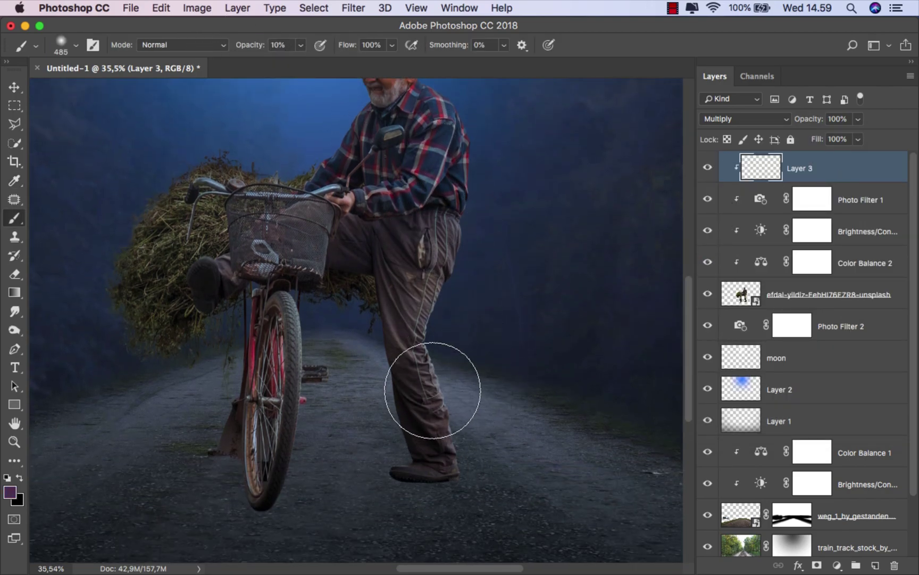
mouse_move(432, 390)
left_mouse_down()
mouse_move(396, 337)
mouse_move(405, 289)
mouse_move(425, 253)
mouse_move(417, 298)
mouse_move(428, 401)
left_mouse_up()
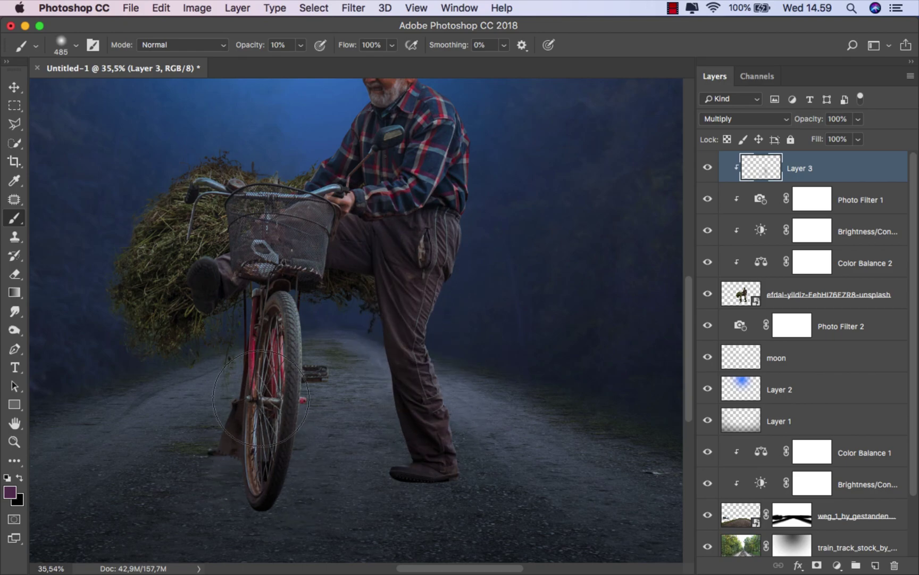
mouse_move(261, 398)
left_mouse_down()
mouse_move(279, 304)
mouse_move(263, 262)
mouse_move(281, 424)
mouse_move(255, 493)
mouse_move(168, 328)
mouse_move(172, 293)
mouse_move(229, 253)
mouse_move(157, 357)
mouse_move(216, 287)
mouse_move(117, 298)
mouse_move(288, 266)
mouse_move(367, 274)
mouse_move(420, 493)
mouse_move(410, 420)
mouse_move(433, 257)
mouse_move(453, 281)
mouse_move(266, 331)
mouse_move(280, 323)
mouse_move(247, 323)
mouse_move(298, 380)
mouse_move(285, 453)
left_mouse_up()
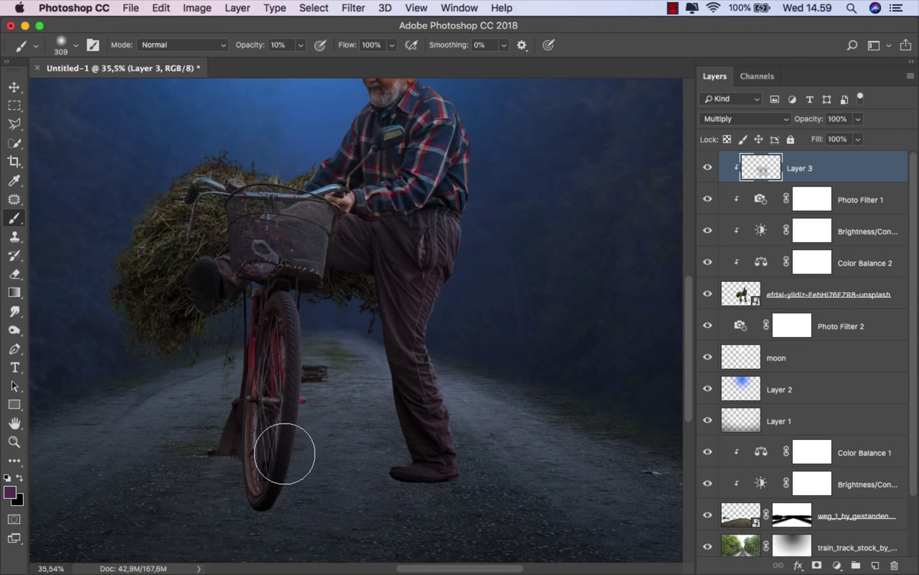
scroll(353, 437, "down", 5)
scroll(402, 423, "down", 1)
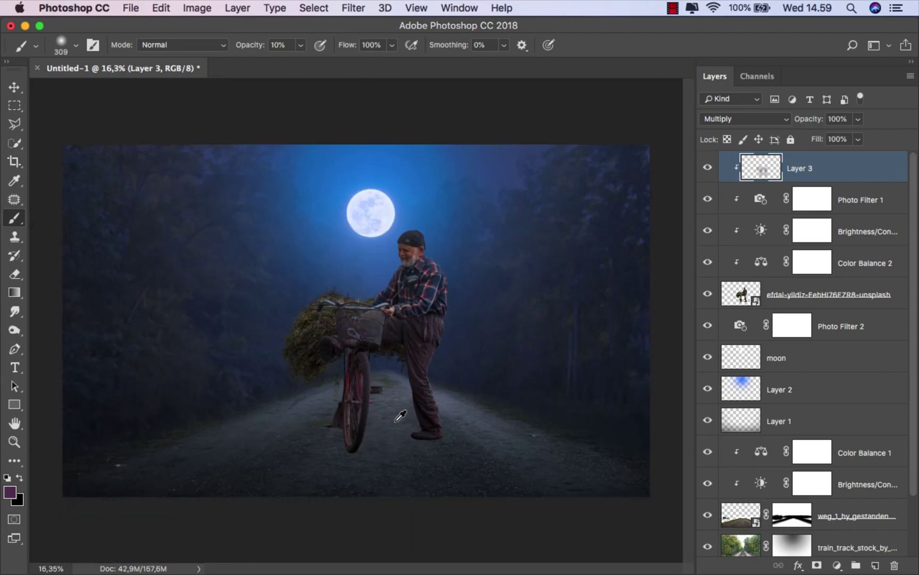
scroll(401, 415, "up", 1)
left_click(709, 169)
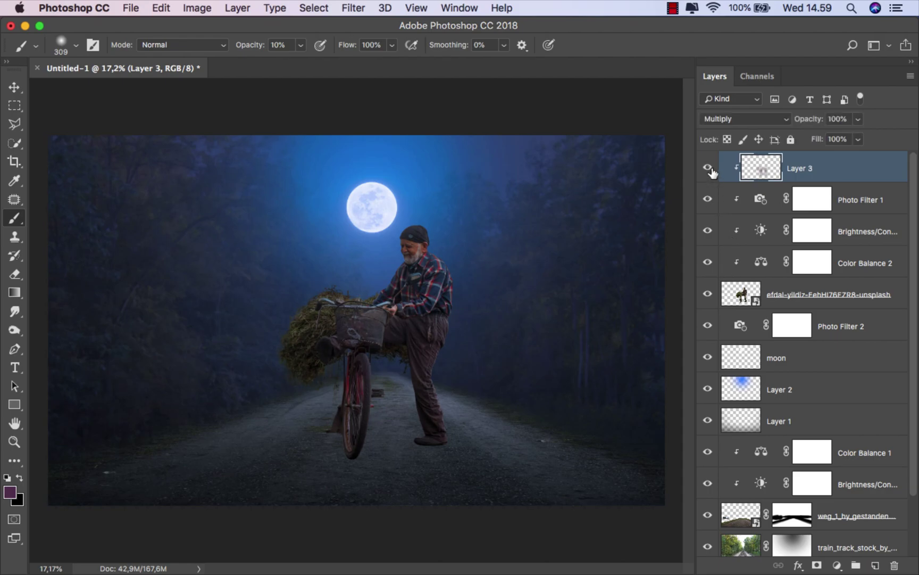
scroll(441, 324, "up", 2)
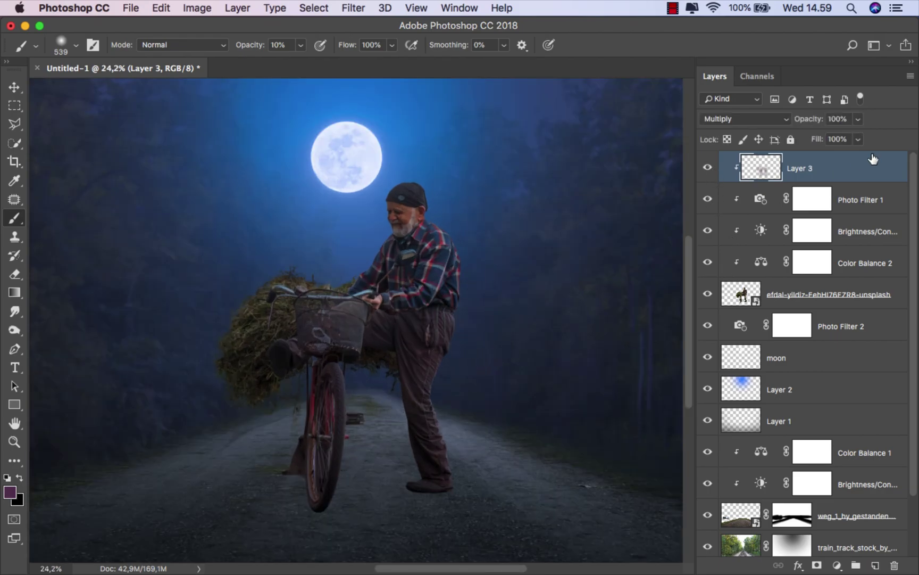
- Give the efdal man-and-bicycle layer a blue Linear Dodge (Add) Inner Shadow angled at 90°
key("v")
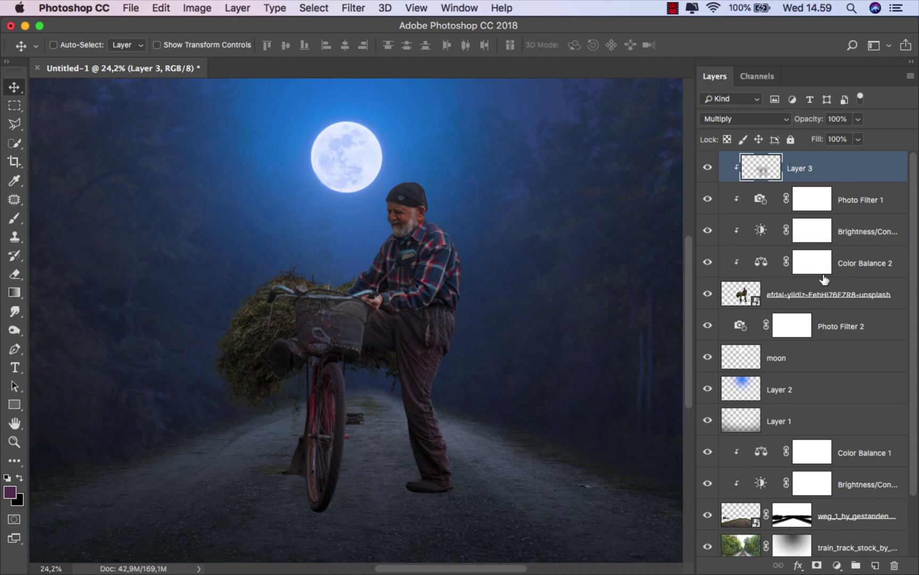
left_click(819, 296)
right_click(777, 288)
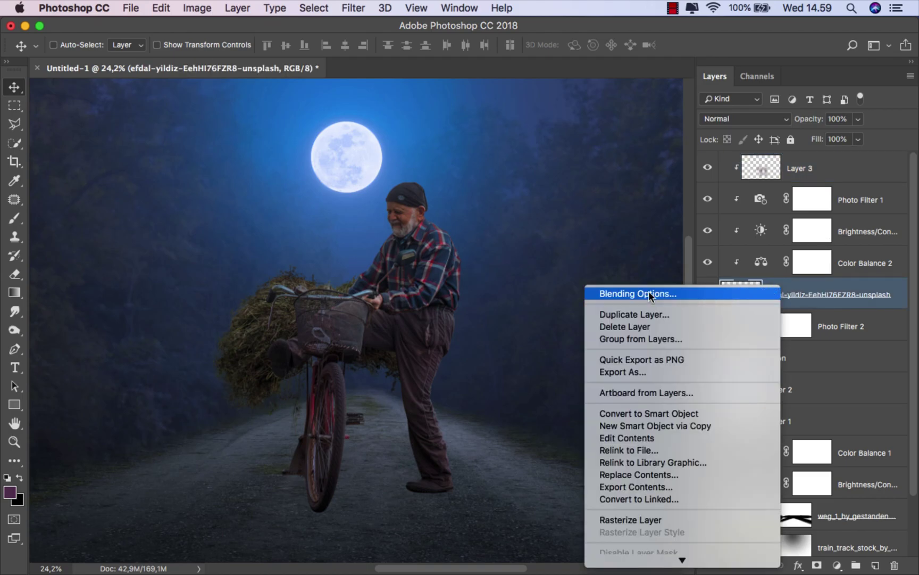
left_click(635, 292)
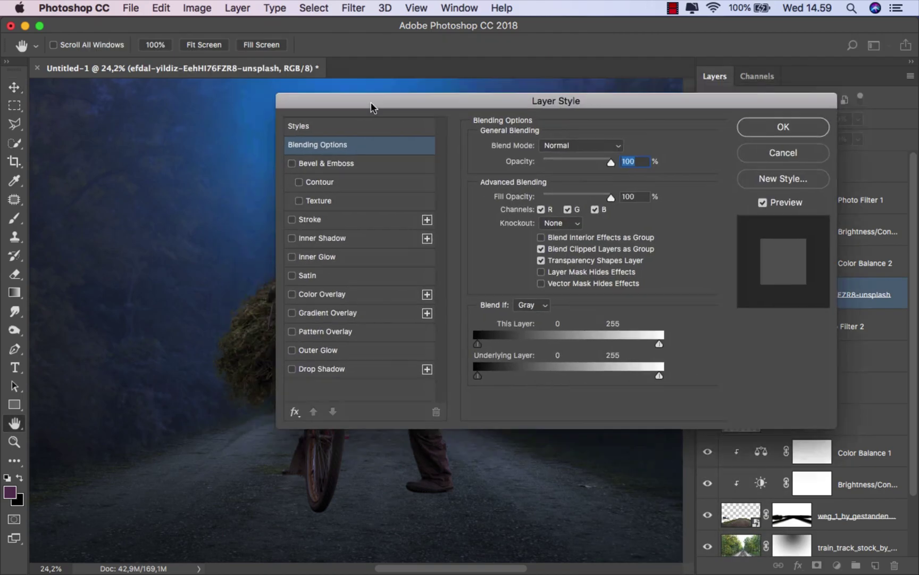
left_click_drag(371, 102, 556, 148)
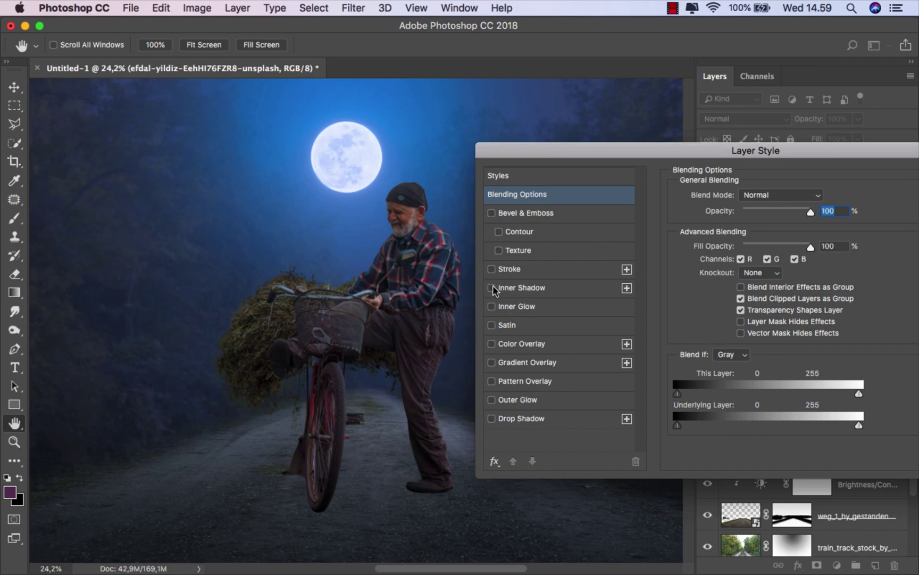
left_click(492, 287)
left_click(517, 289)
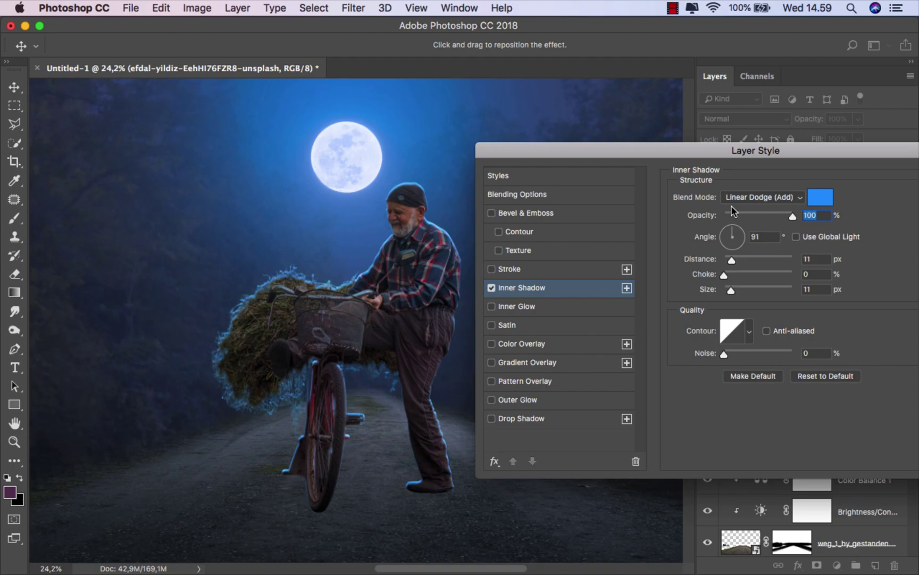
key("Tab")
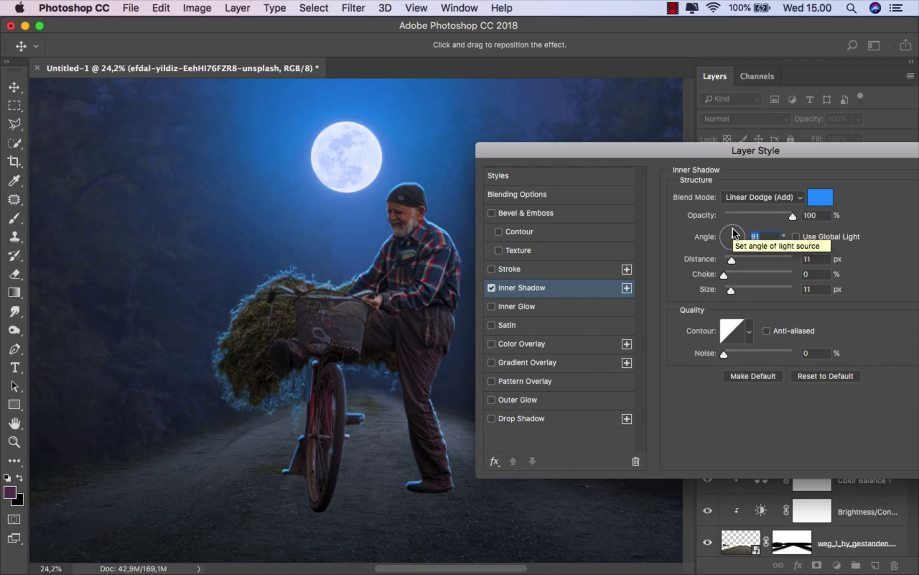
left_click_drag(733, 227, 730, 224)
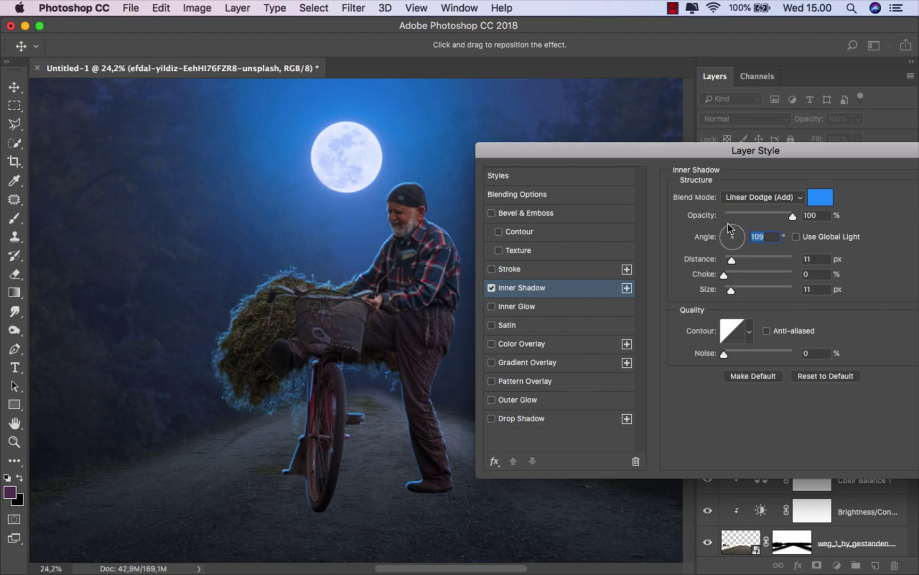
left_click_drag(728, 222, 731, 218)
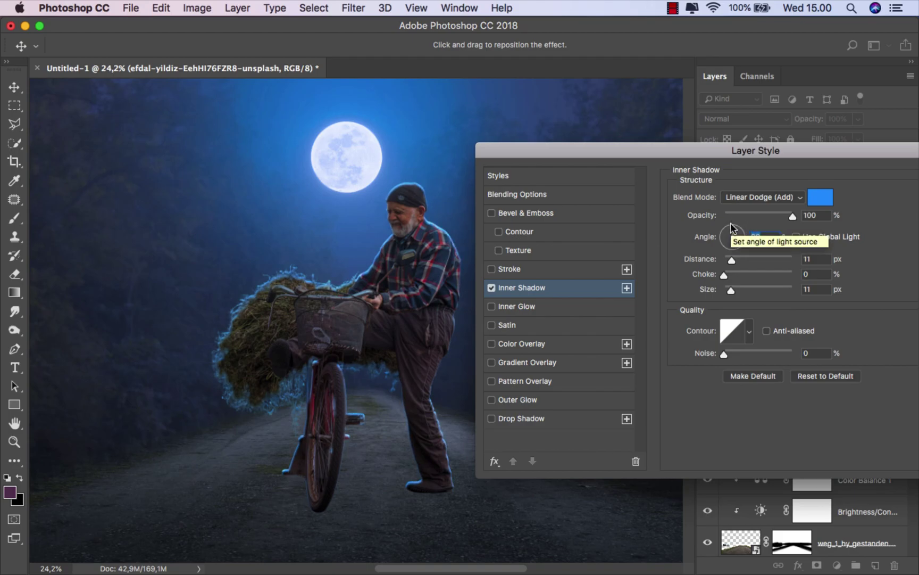
left_click_drag(797, 151, 665, 154)
- Convert the inner shadow into its own layer, move it to the top, and add a layer mask
left_click(843, 181)
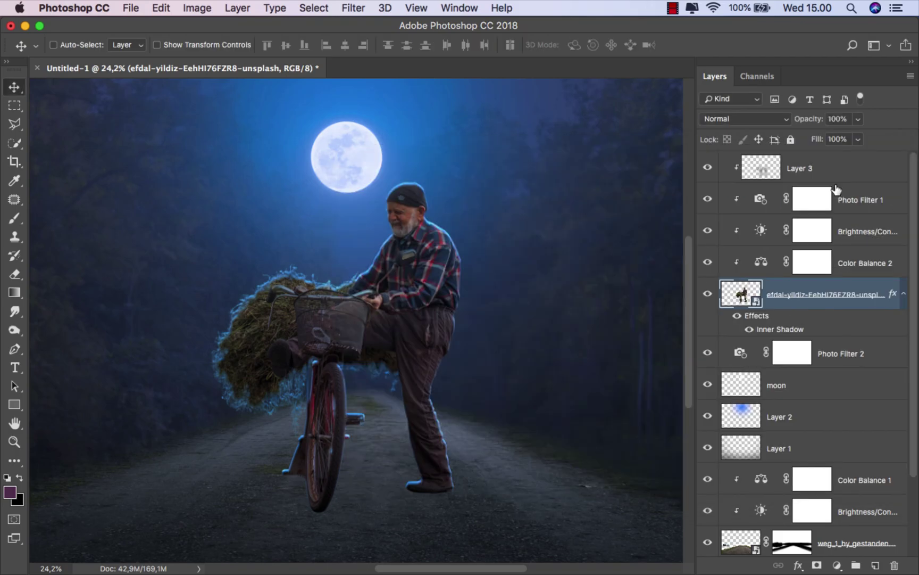
right_click(776, 327)
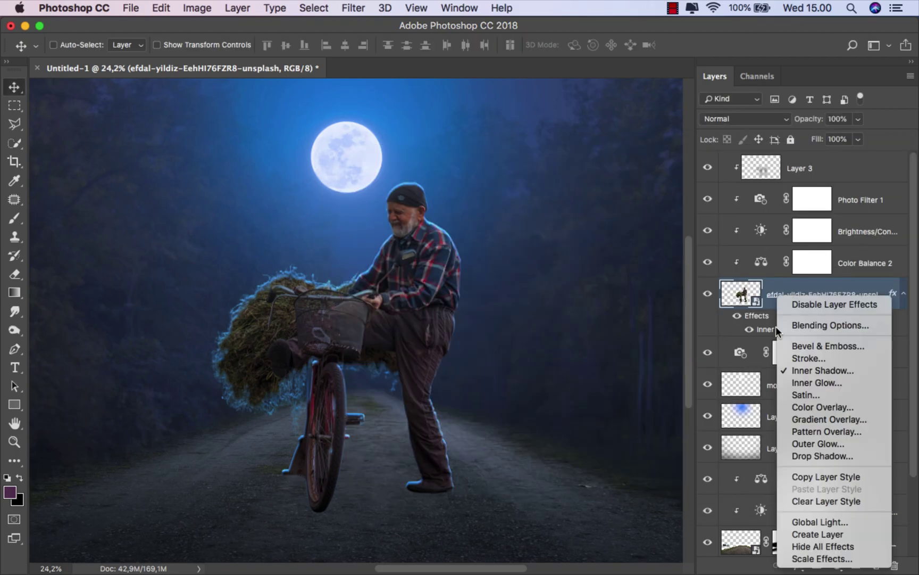
left_click(810, 534)
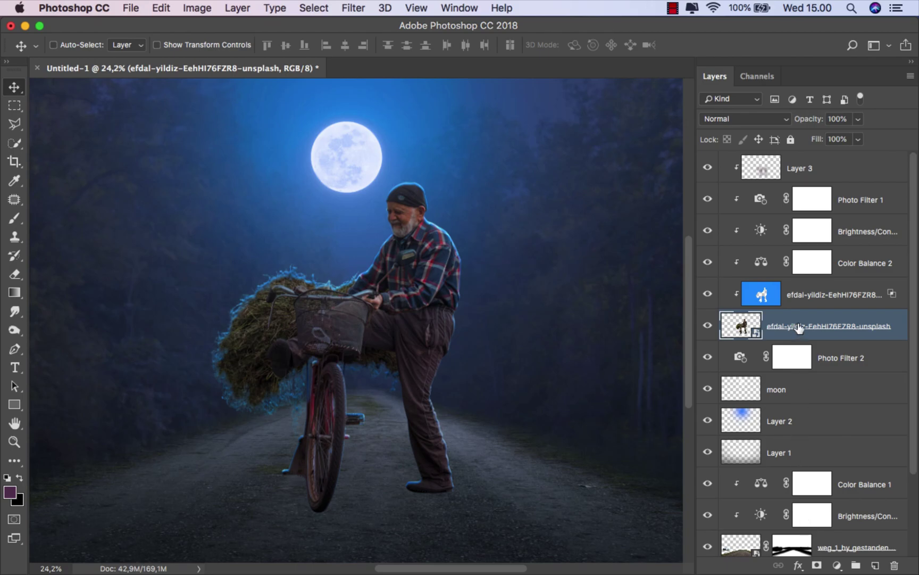
left_click(814, 295)
left_click_drag(806, 291, 792, 167)
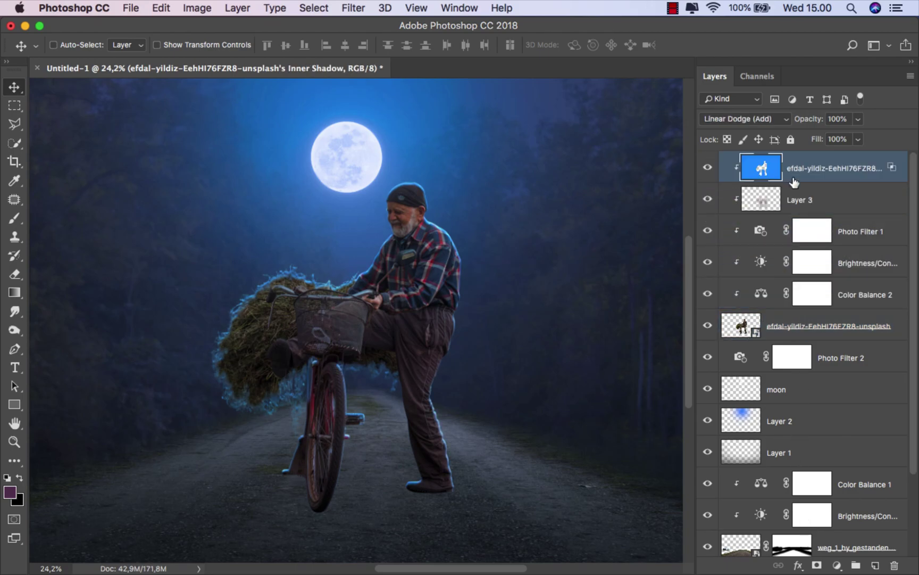
left_click(818, 565)
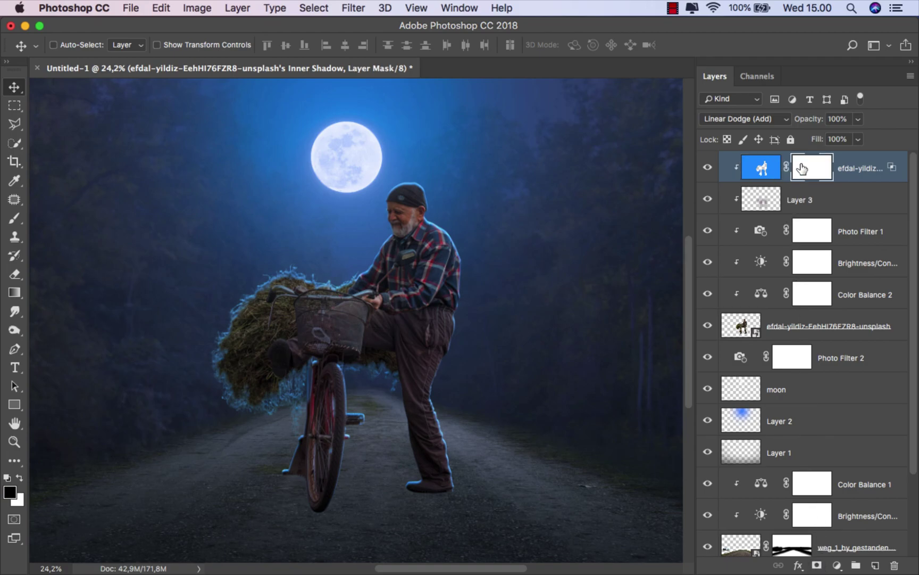
- Invert the glow layer's mask to hide it, and set up a white brush at 100% opacity
key("super+i")
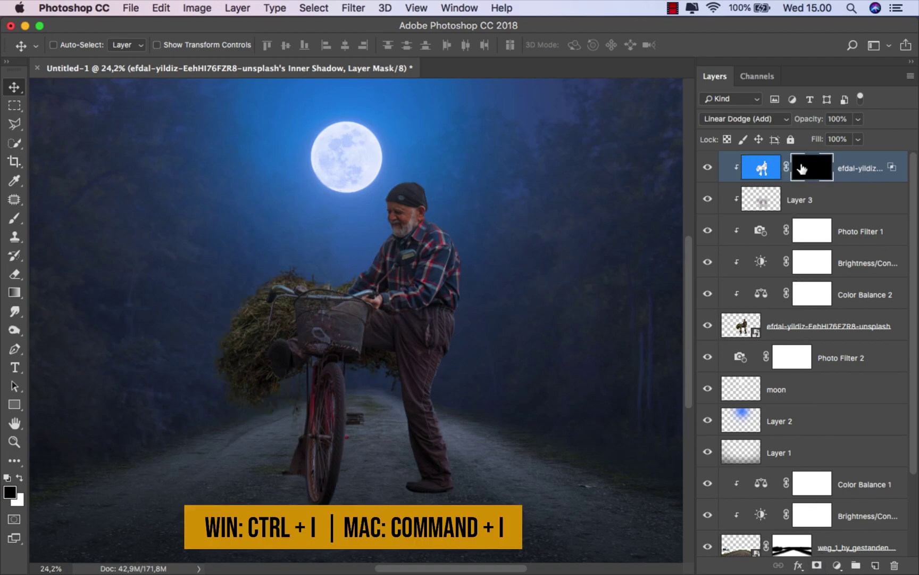
left_click_drag(14, 217, 70, 218)
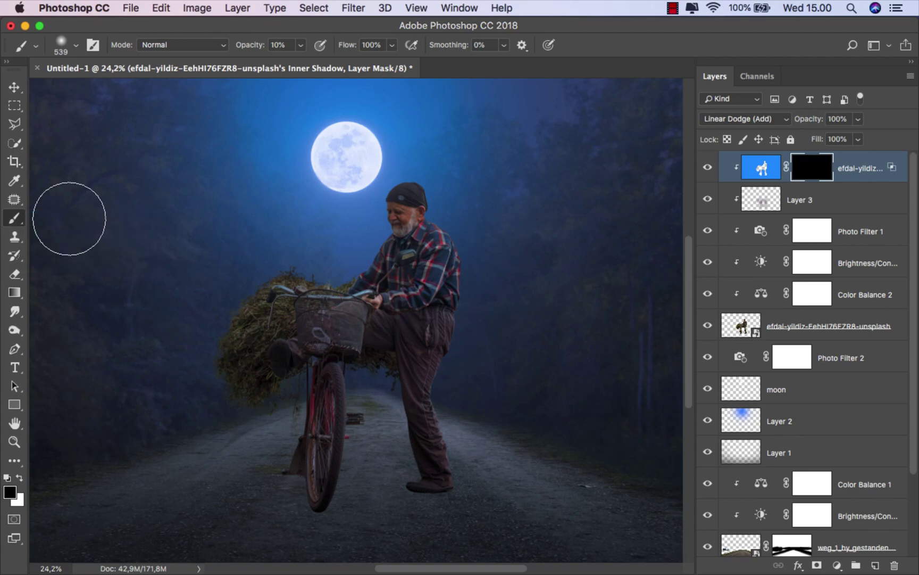
left_click(20, 478)
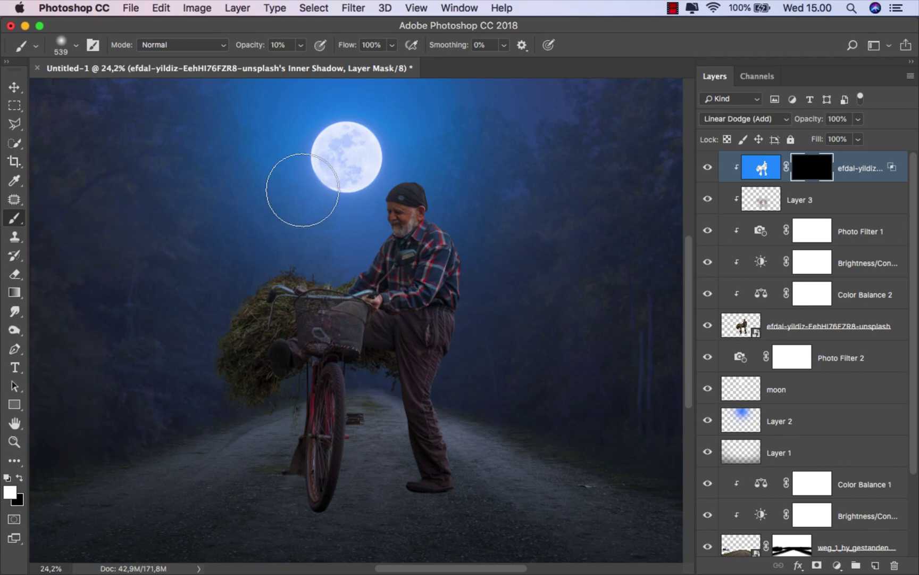
left_click(301, 44)
left_click_drag(352, 64, 368, 63)
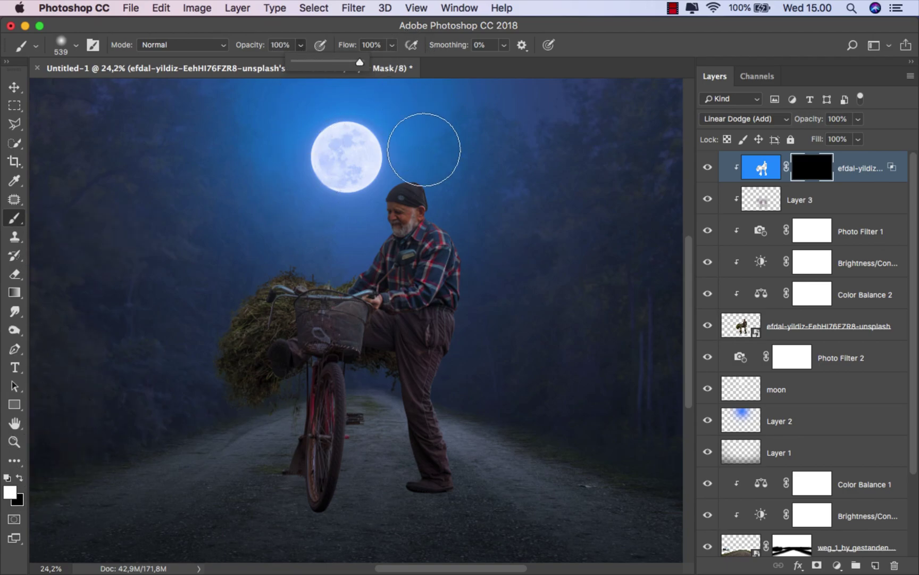
left_click_drag(425, 145, 404, 144)
scroll(420, 160, "up", 1)
scroll(419, 160, "up", 2)
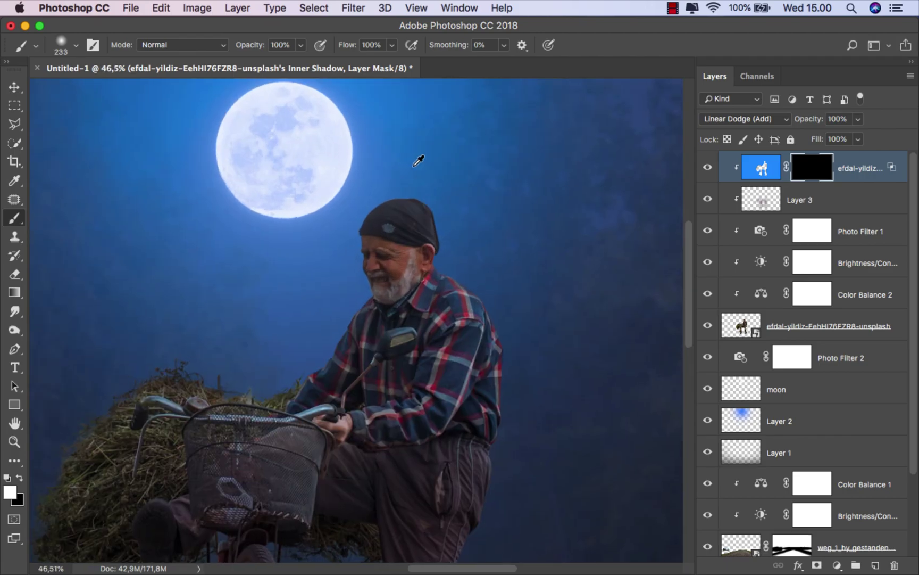
scroll(420, 160, "up", 1)
scroll(420, 160, "up", 2)
left_click_drag(408, 173, 316, 291)
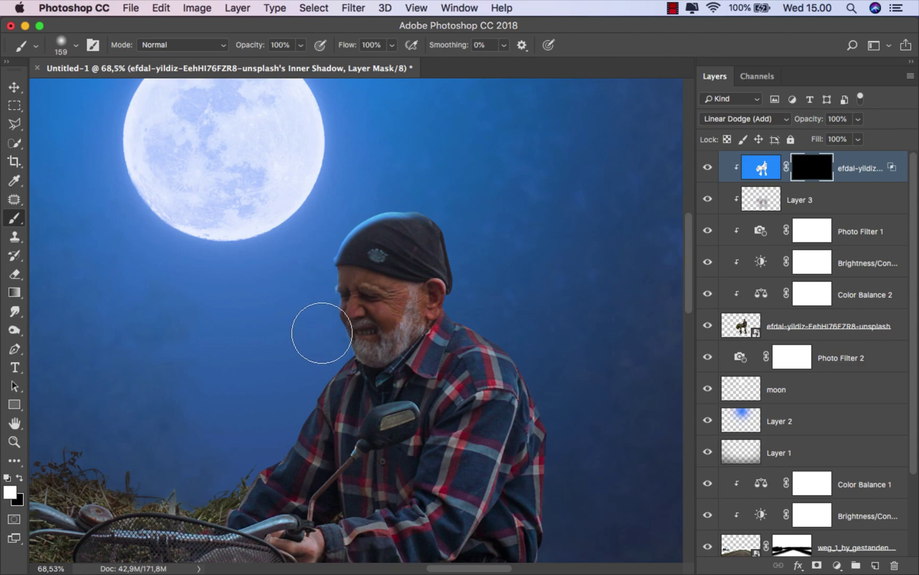
left_click_drag(405, 208, 417, 207)
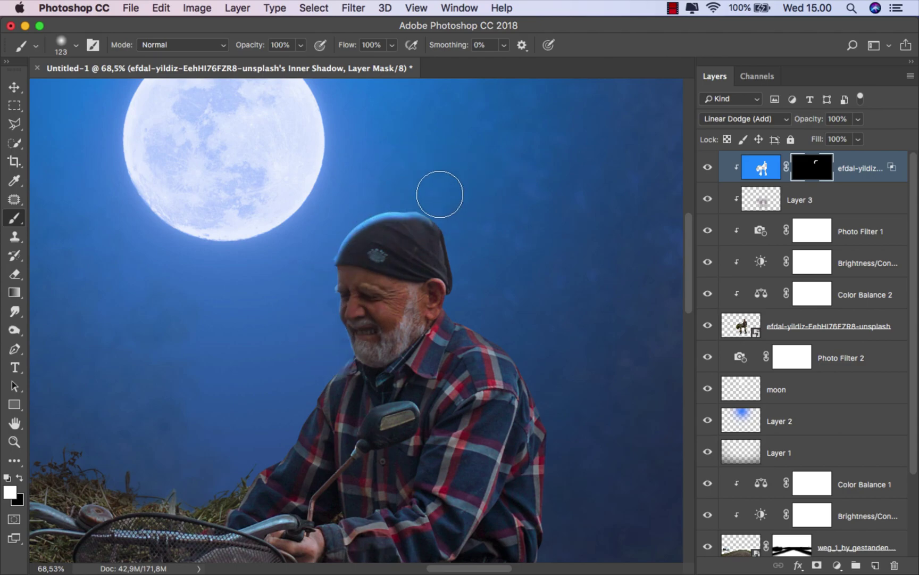
- Paint blue rim light on the mask from the hat down the shoulder, back, arm and hay edge
left_click_drag(459, 215, 476, 297)
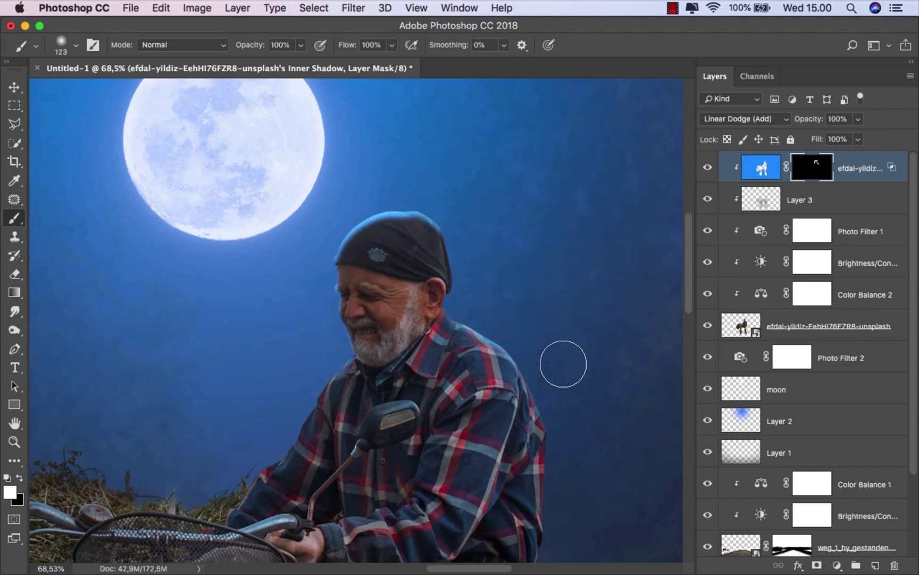
scroll(543, 282, "down", 5)
scroll(533, 400, "left", 5)
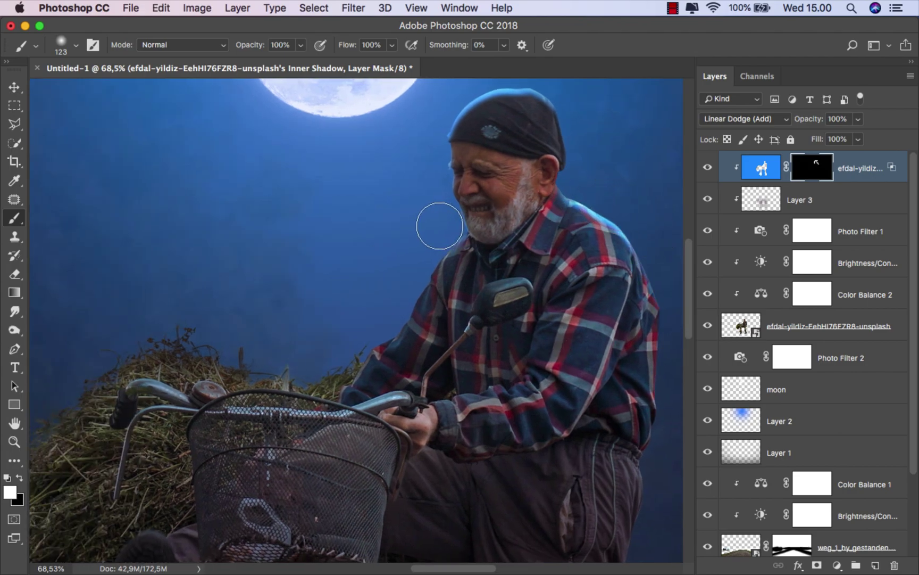
mouse_move(441, 222)
left_mouse_down()
mouse_move(445, 250)
mouse_move(384, 342)
mouse_move(349, 349)
mouse_move(417, 273)
left_mouse_up()
key("super+z")
left_click_drag(376, 335, 404, 303)
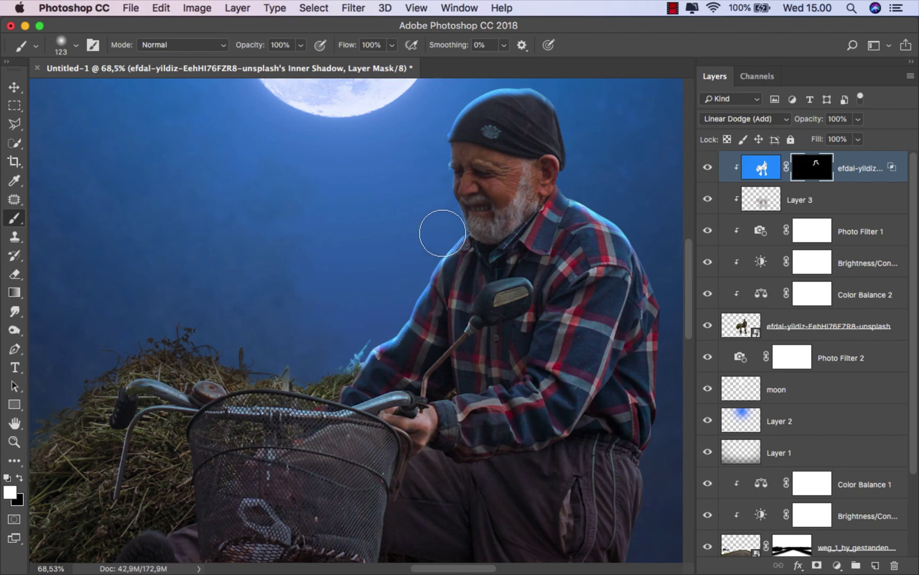
scroll(470, 194, "down", 5)
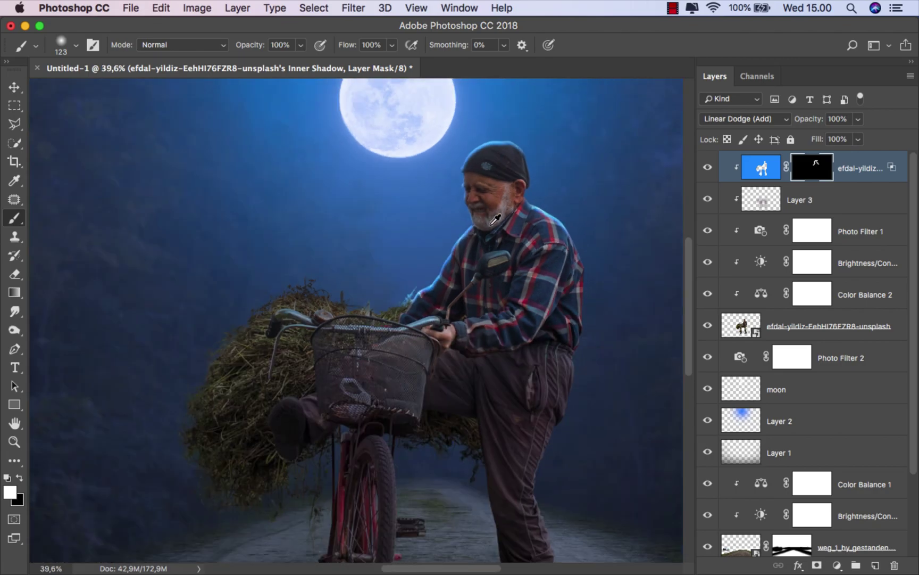
scroll(452, 213, "up", 1)
scroll(388, 258, "up", 2)
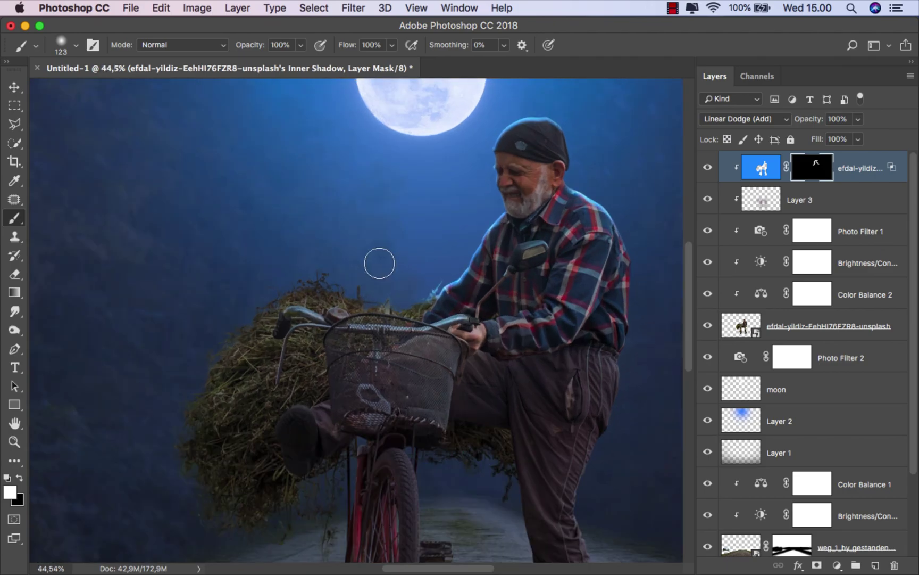
- At 19% opacity with a ~302 px brush, paint faint light along the top of the hay
left_click(301, 45)
left_click(246, 62)
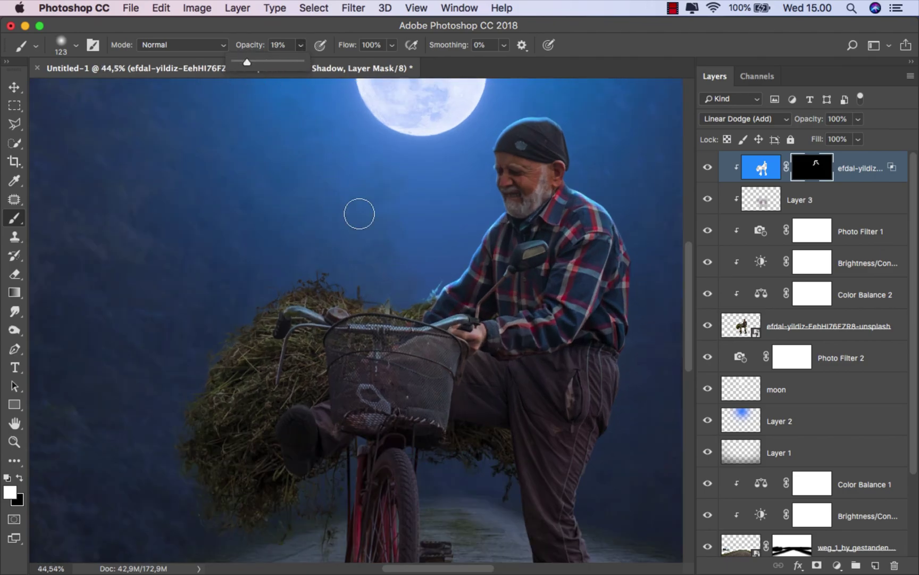
scroll(393, 290, "up", 1)
left_click_drag(383, 295, 407, 297)
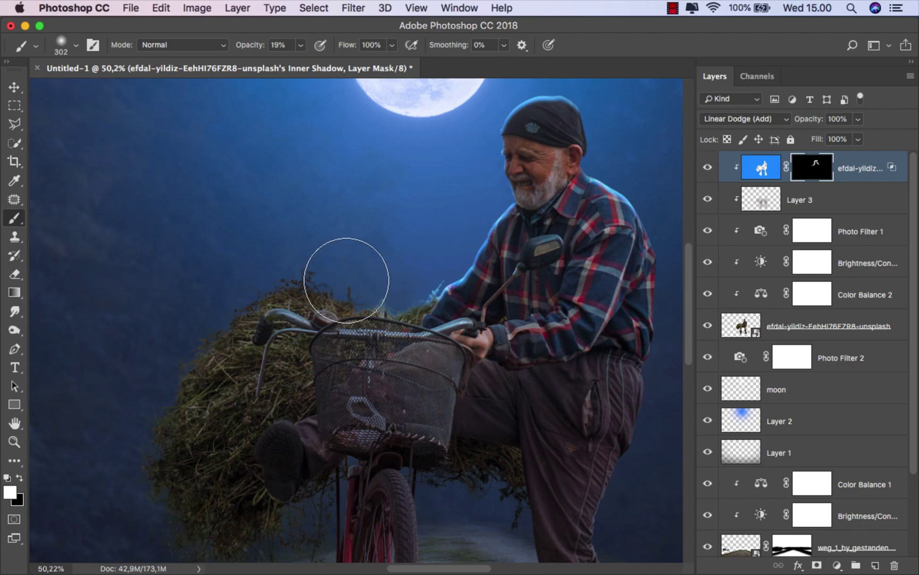
mouse_move(287, 267)
left_mouse_down()
mouse_move(324, 272)
mouse_move(266, 267)
mouse_move(211, 318)
mouse_move(141, 356)
left_mouse_up()
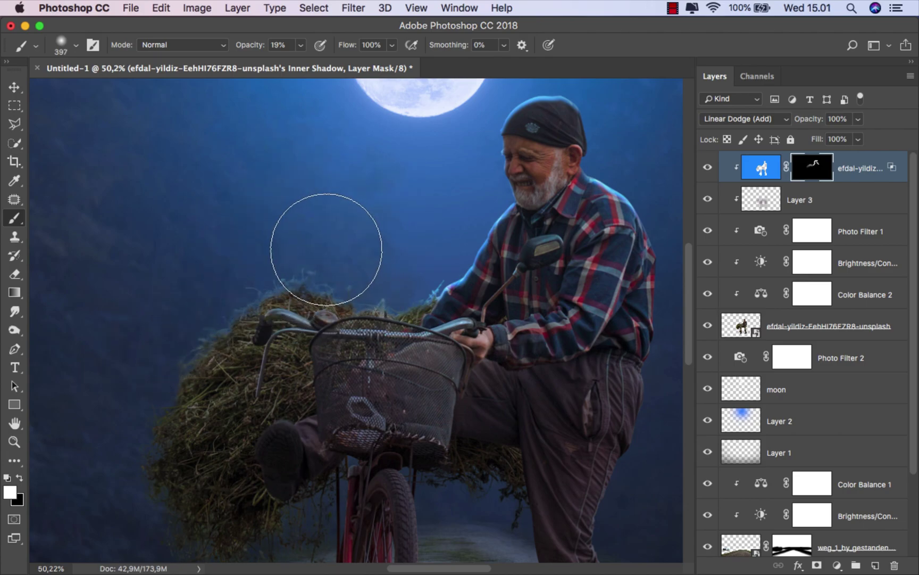
scroll(399, 216, "down", 5)
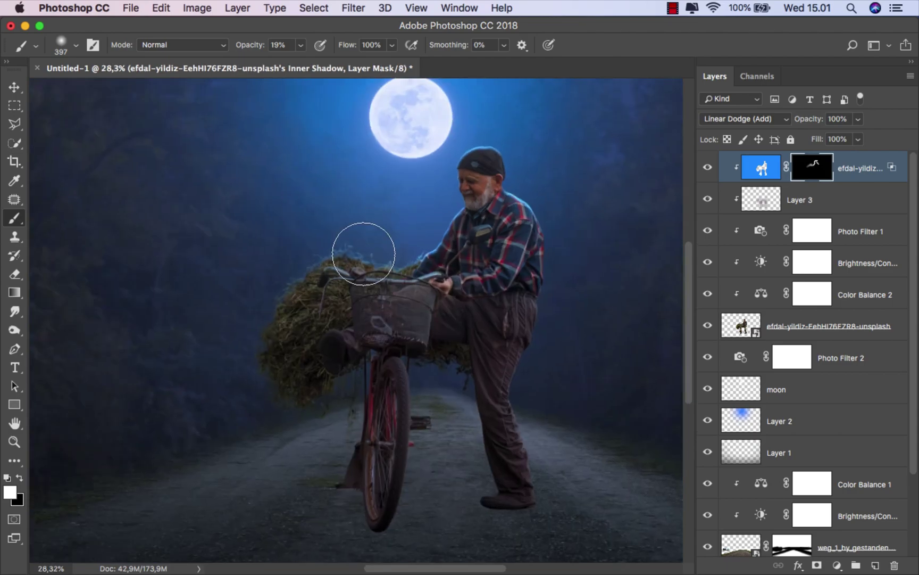
scroll(404, 266, "up", 2)
scroll(516, 423, "up", 2)
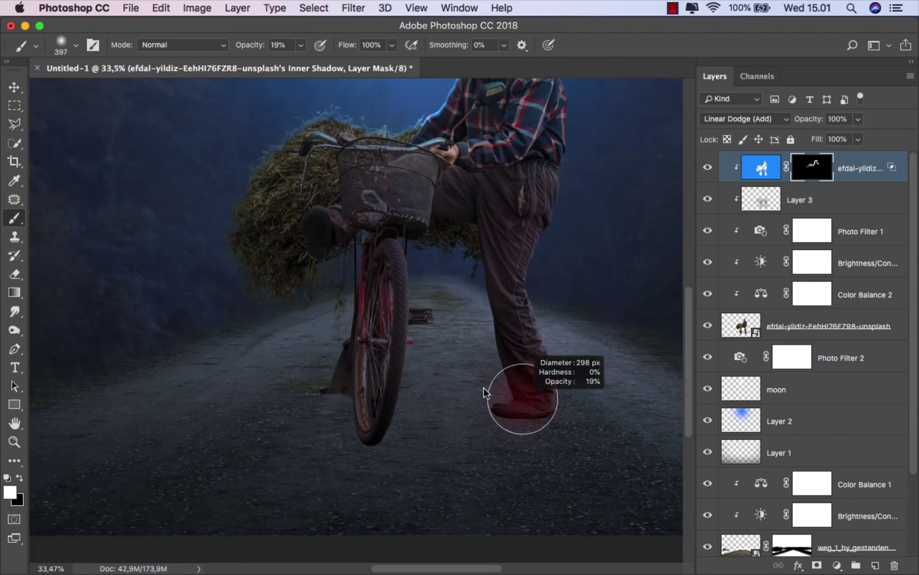
scroll(519, 390, "up", 2)
scroll(520, 390, "up", 2)
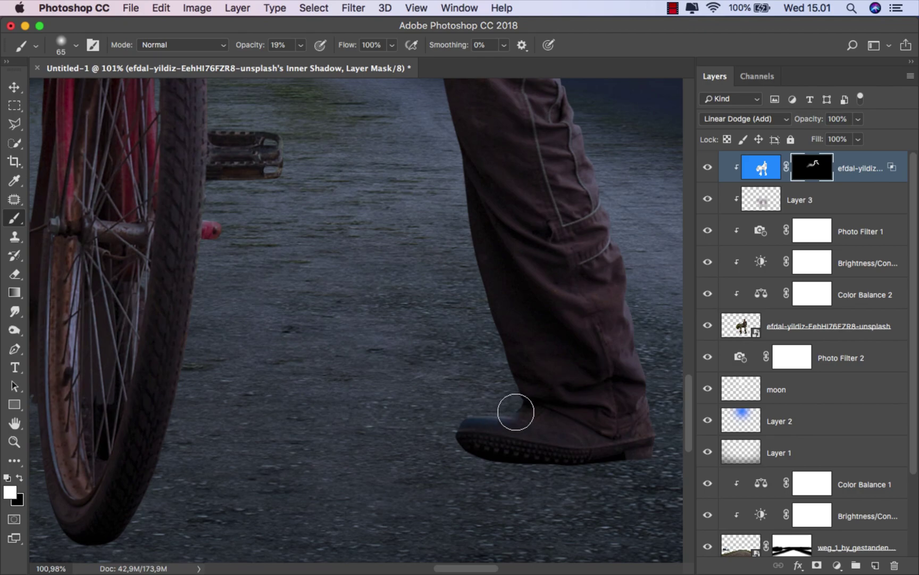
scroll(449, 347, "down", 3)
scroll(501, 369, "up", 1)
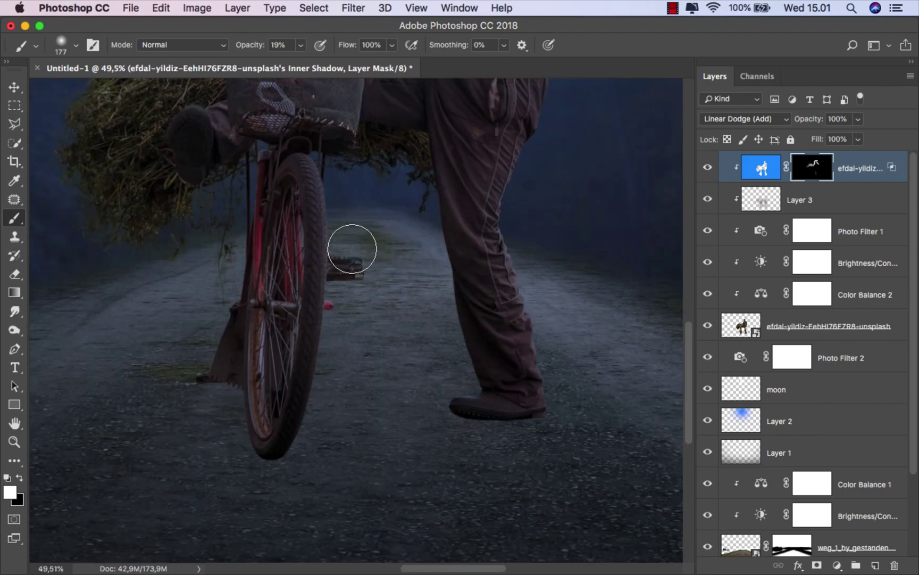
left_click_drag(351, 249, 336, 249)
scroll(395, 261, "down", 2)
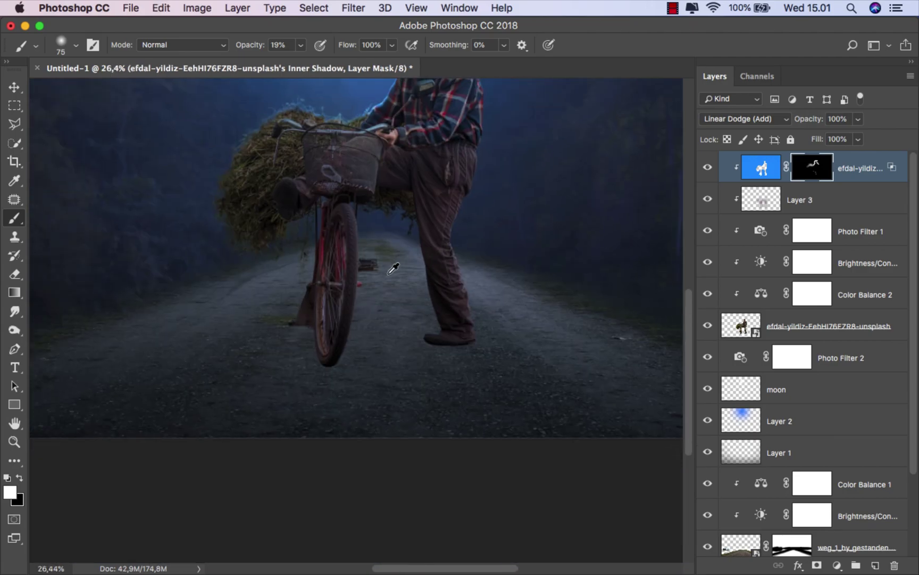
scroll(397, 264, "down", 2)
scroll(393, 272, "up", 1)
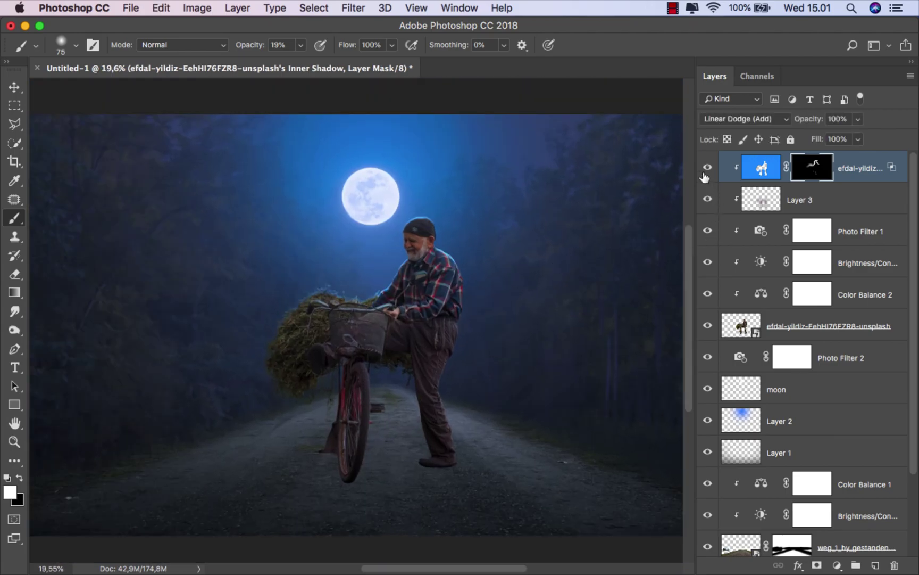
key("super+2")
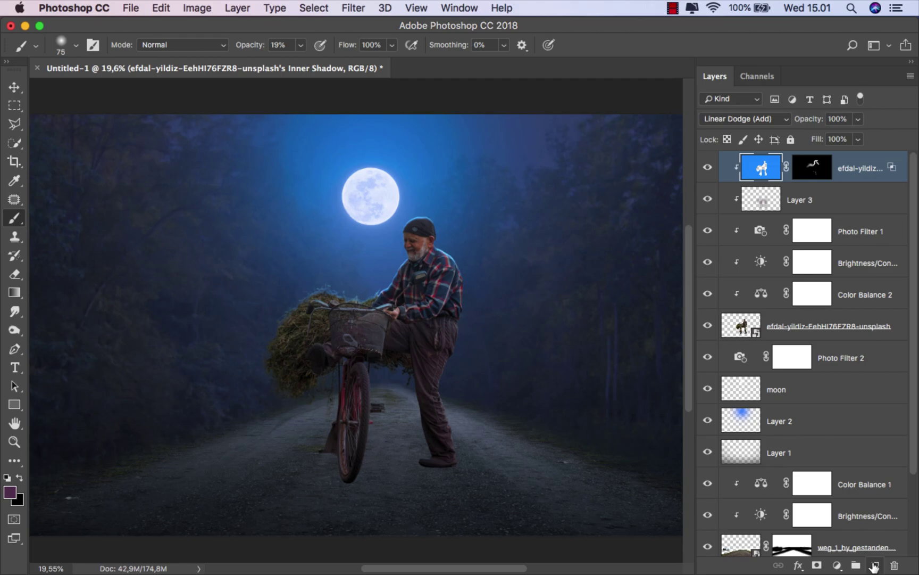
- Add a new Layer 4 clipped to the blue light layer, with Overlay blend mode
left_click(876, 565)
right_click(803, 169)
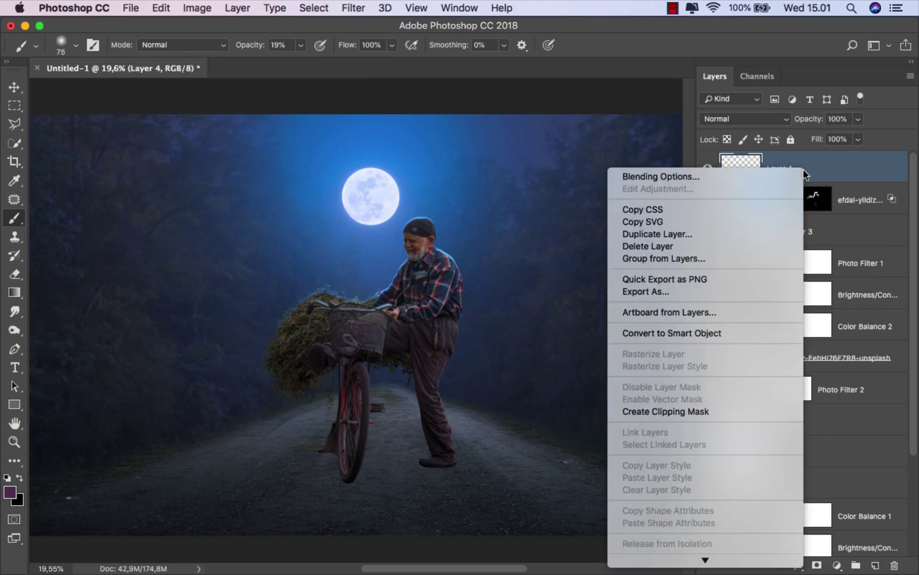
left_click(749, 409)
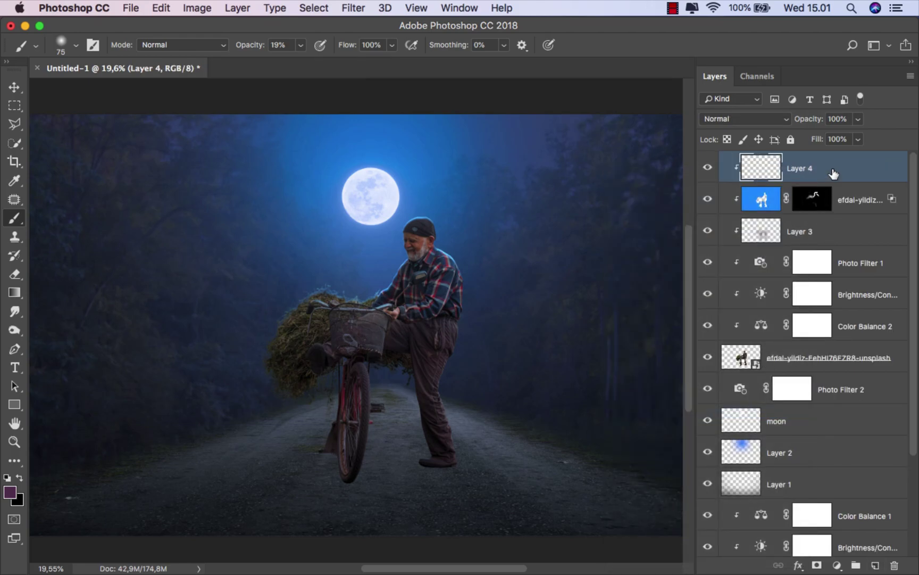
left_click(753, 119)
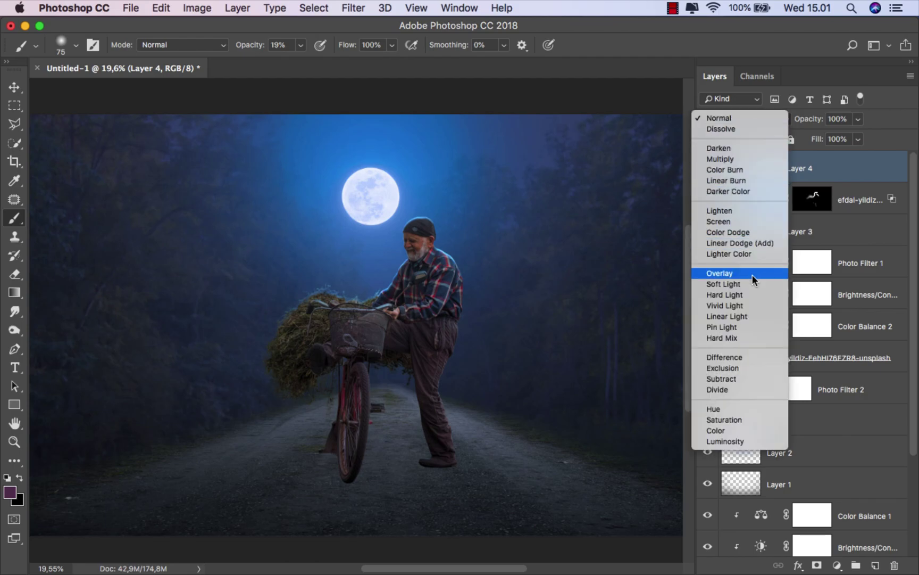
left_click(752, 273)
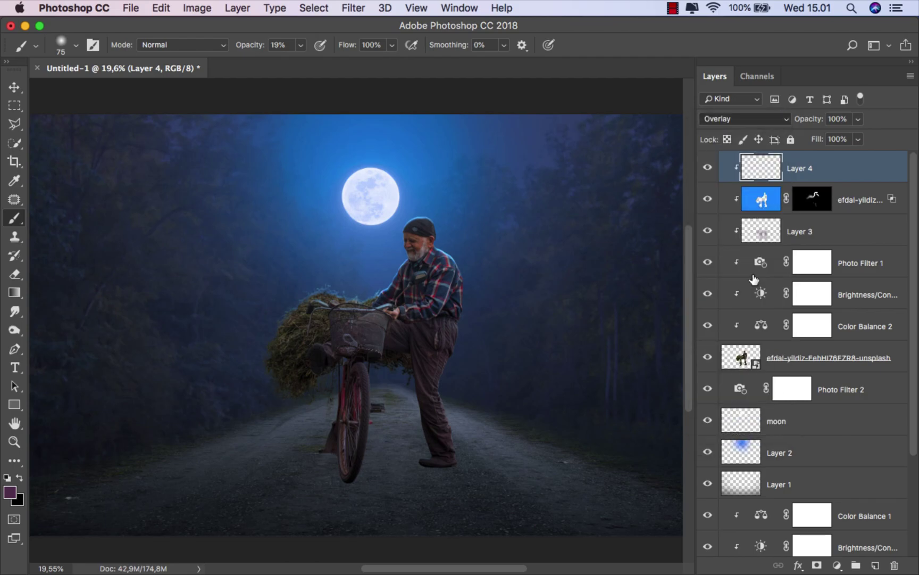
- Pick a pale blue sampled from the moon and lightened as the foreground colour
left_click(13, 494)
left_click_drag(347, 236, 357, 217)
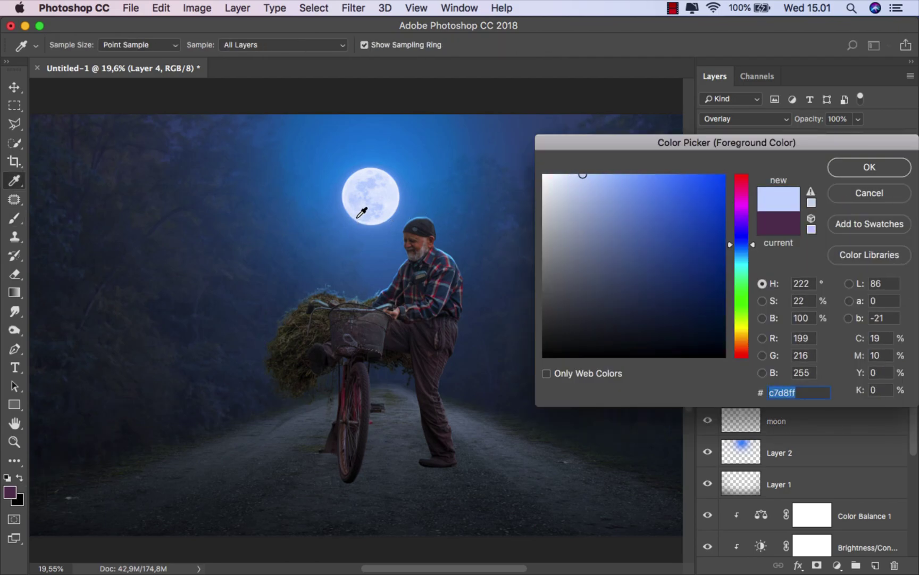
scroll(386, 204, "up", 2)
left_click(408, 218)
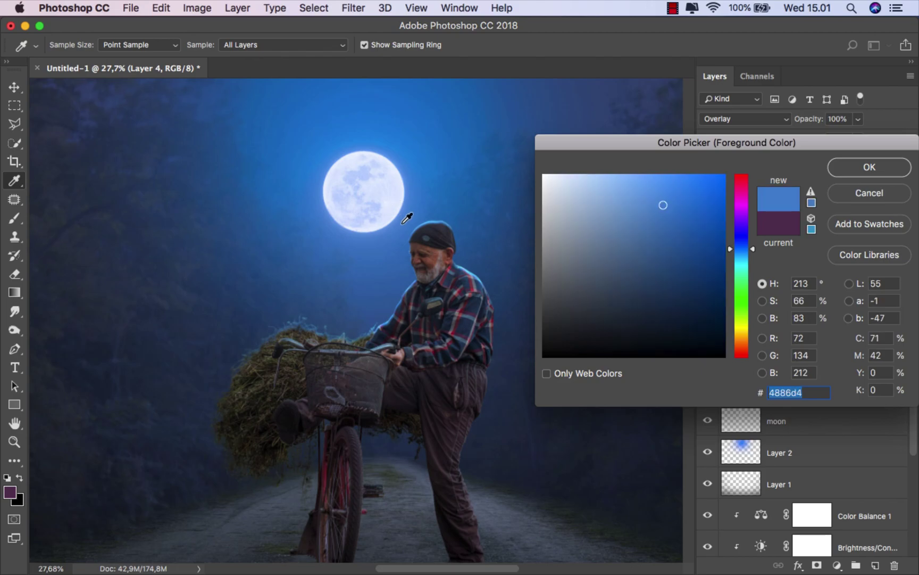
left_click_drag(407, 218, 405, 218)
left_click_drag(614, 219, 617, 152)
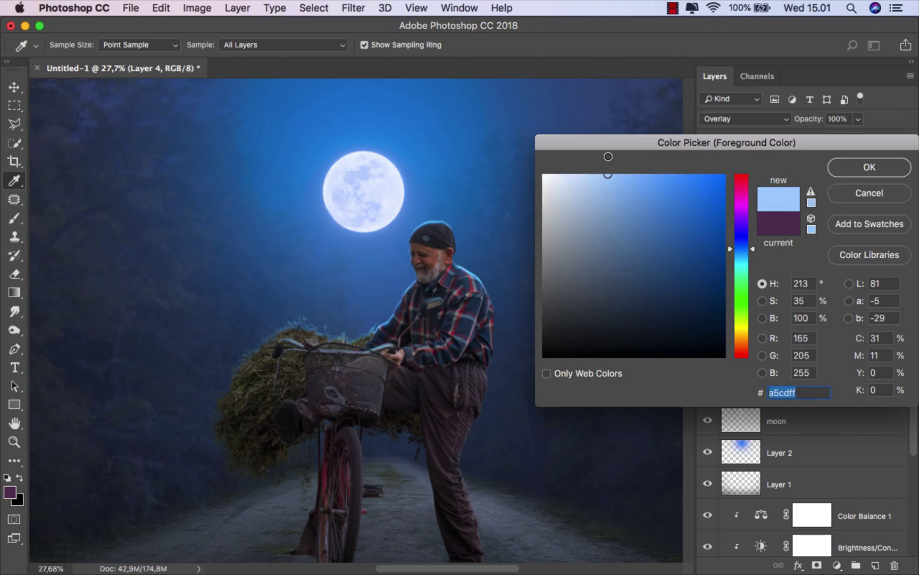
left_click(875, 168)
- With a ~212 px brush, paint pale blue overlay light up the man's sleeve edge on Layer 4
key("b")
scroll(425, 287, "up", 3)
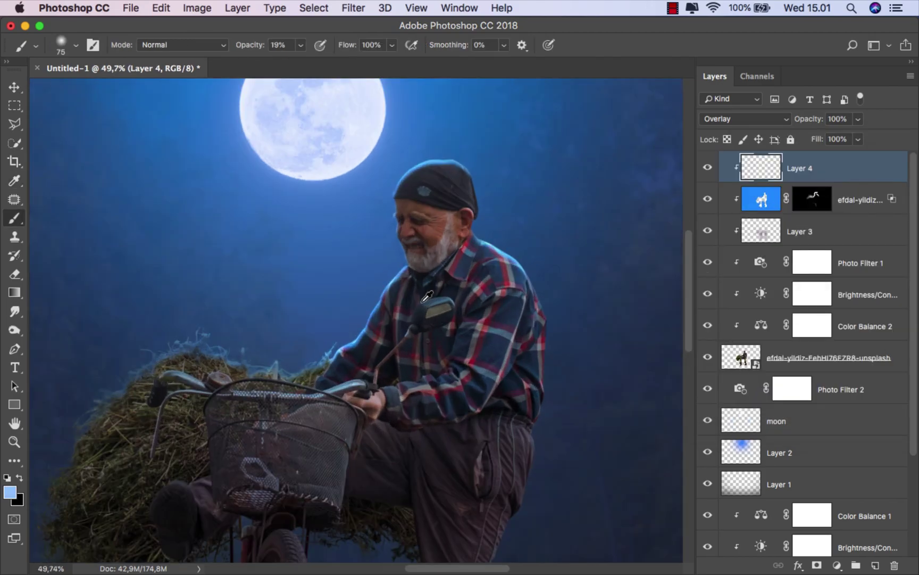
mouse_move(390, 277)
left_mouse_down()
mouse_move(390, 298)
mouse_move(323, 352)
mouse_move(258, 371)
mouse_move(180, 352)
left_mouse_up()
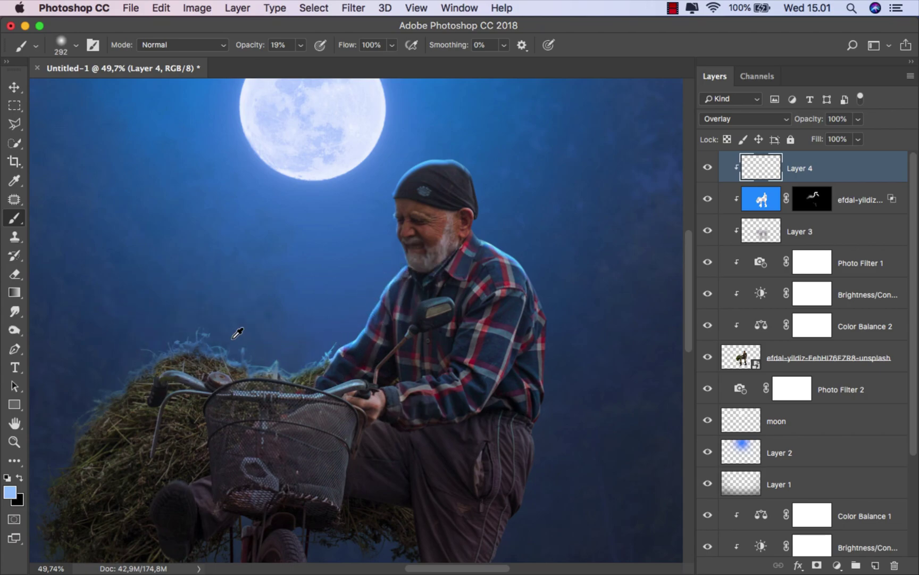
scroll(238, 333, "down", 1)
mouse_move(220, 322)
left_mouse_down()
mouse_move(234, 323)
mouse_move(113, 404)
left_mouse_up()
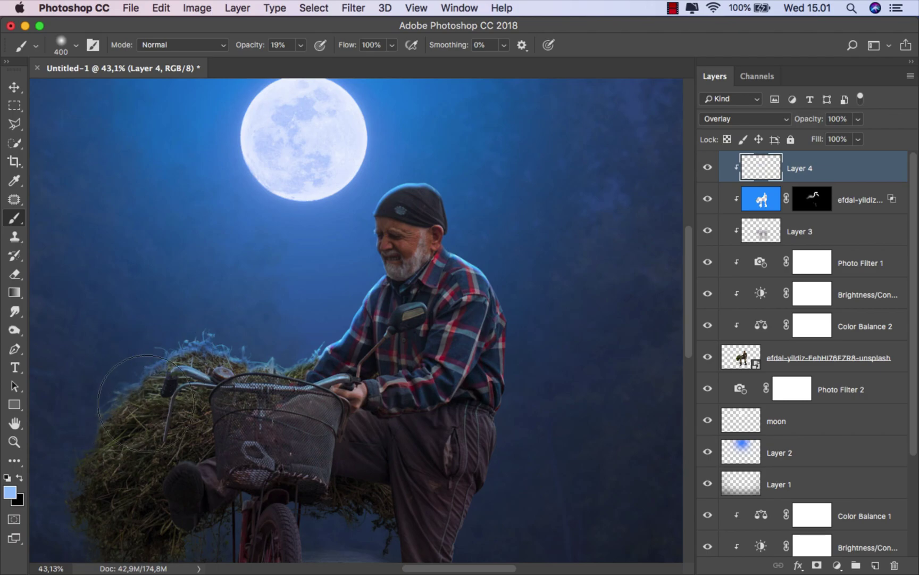
left_click_drag(290, 373, 268, 372)
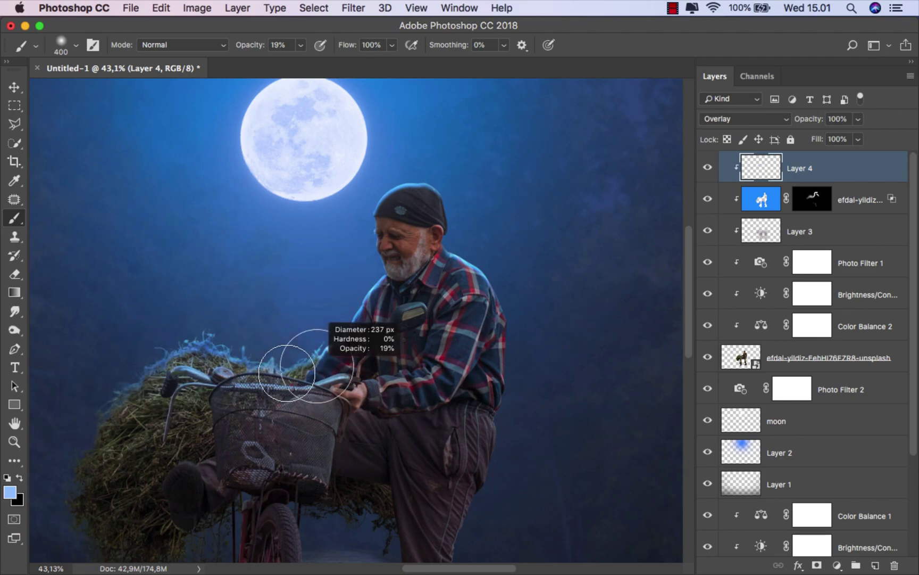
mouse_move(329, 375)
left_mouse_down()
mouse_move(384, 294)
mouse_move(376, 227)
left_mouse_up()
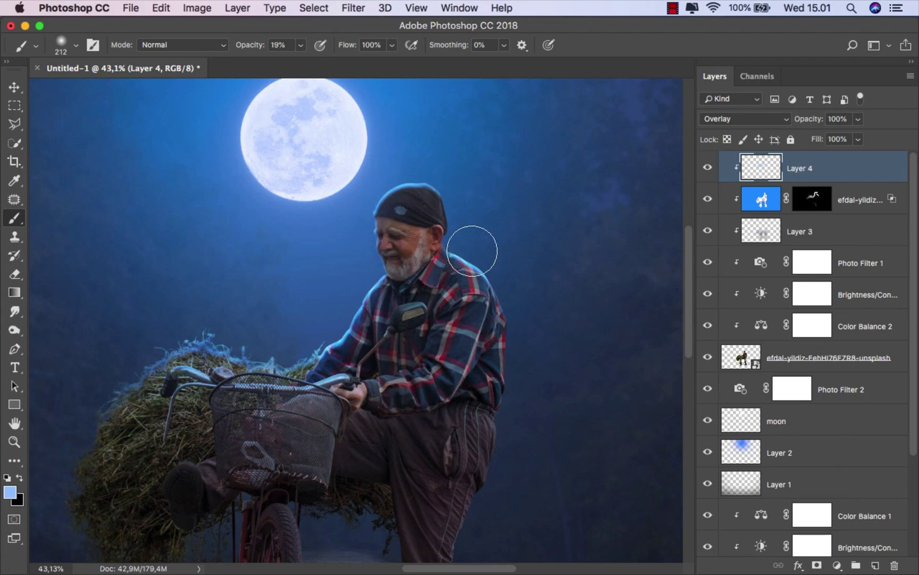
- Shrink the brush from about 117 px down to a fine tip for detail strokes
left_click_drag(472, 250, 452, 250)
scroll(445, 292, "up", 2)
scroll(445, 292, "down", 3)
scroll(444, 293, "up", 3)
left_click_drag(398, 295, 375, 296)
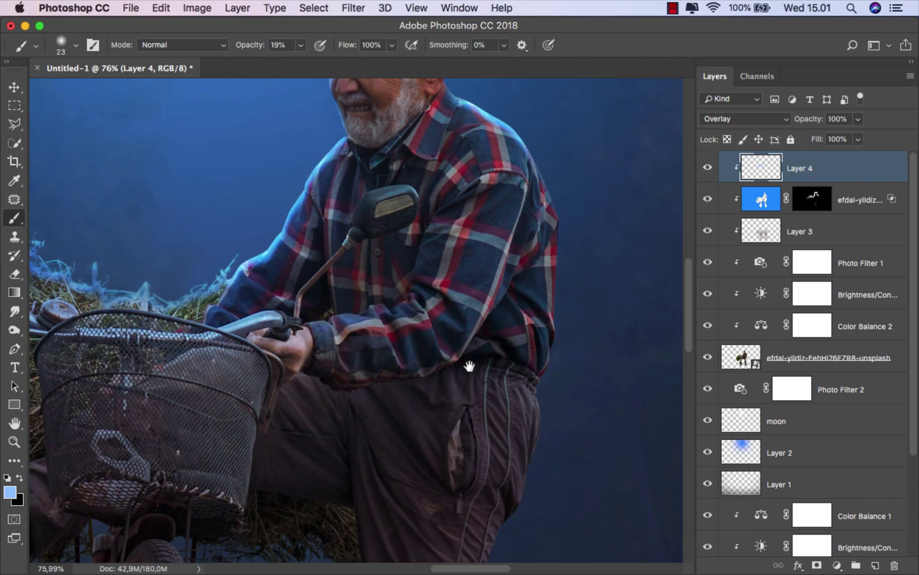
scroll(382, 316, "up", 2)
left_click_drag(387, 380, 382, 368)
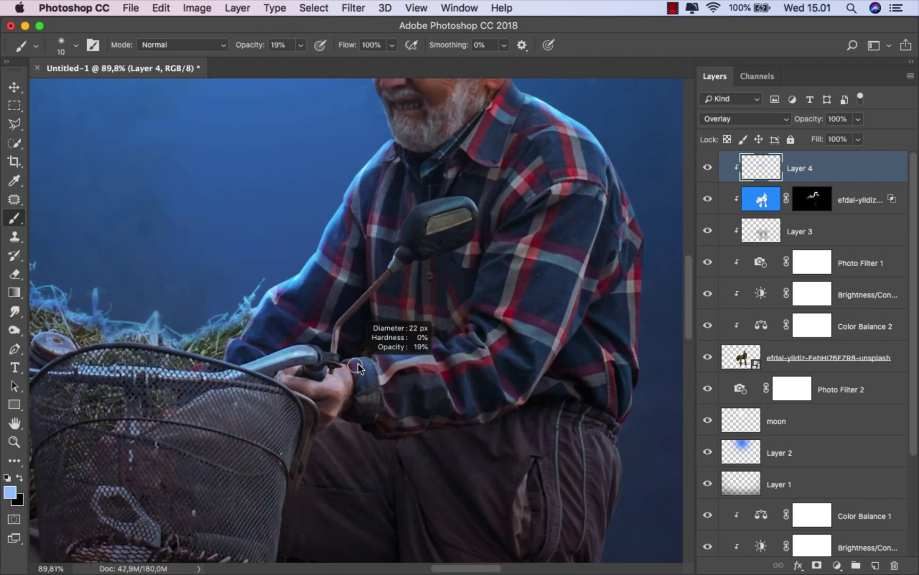
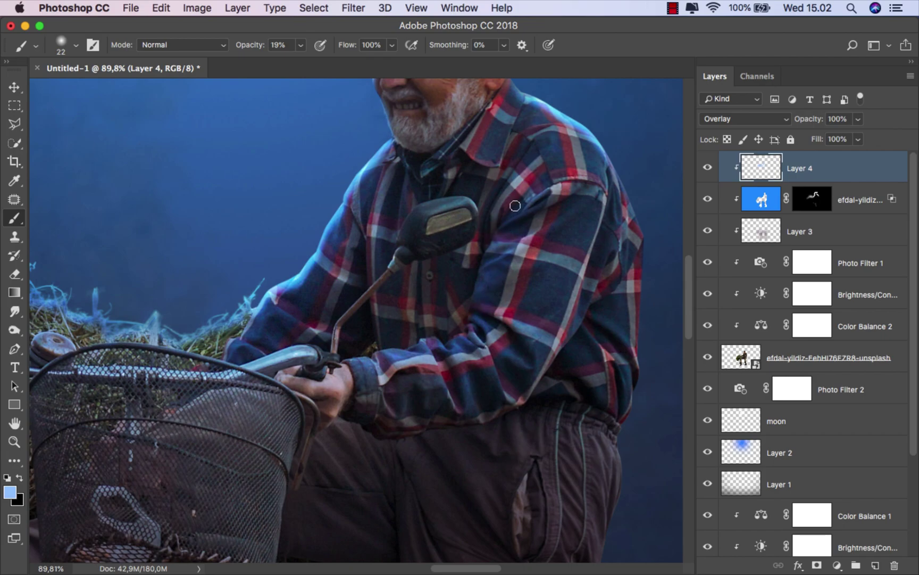
- Toggle Layer 4's visibility to compare the jacket glow with and without it
scroll(491, 220, "up", 3)
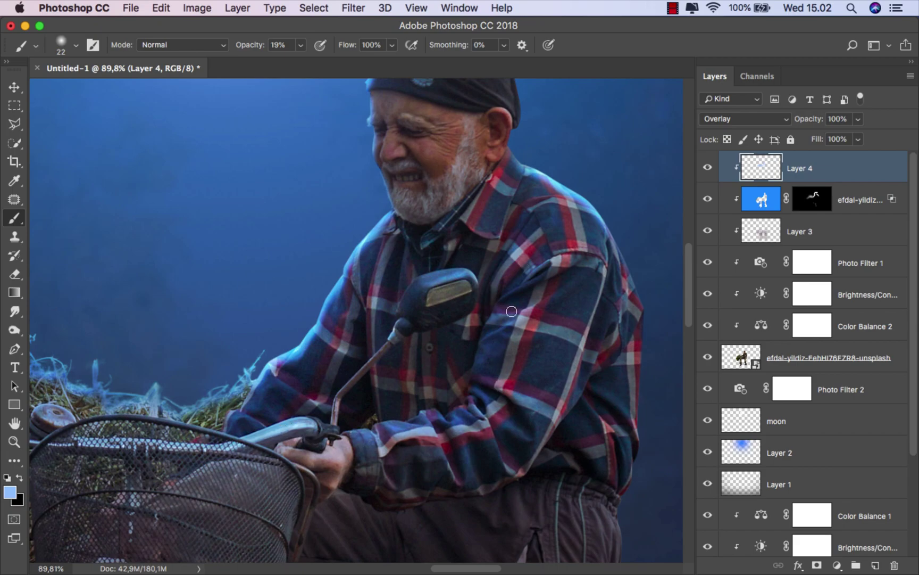
scroll(512, 311, "down", 5)
scroll(478, 351, "left", 5)
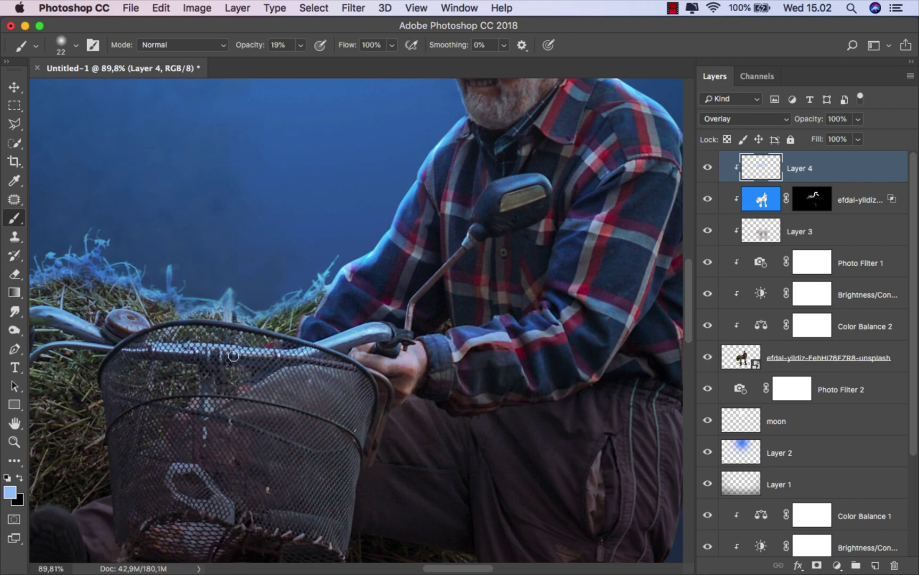
scroll(233, 355, "down", 2)
scroll(298, 354, "left", 5)
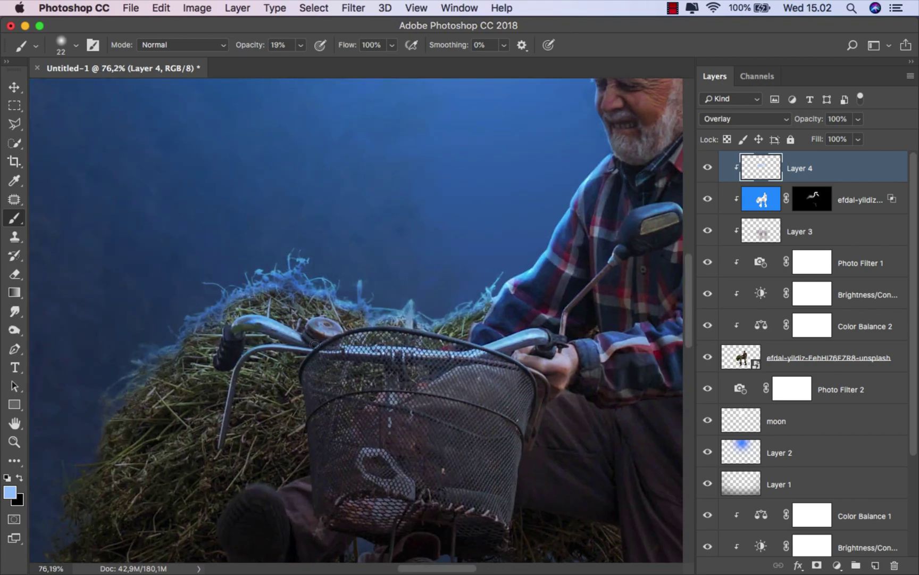
scroll(326, 355, "down", 4)
scroll(346, 346, "down", 2)
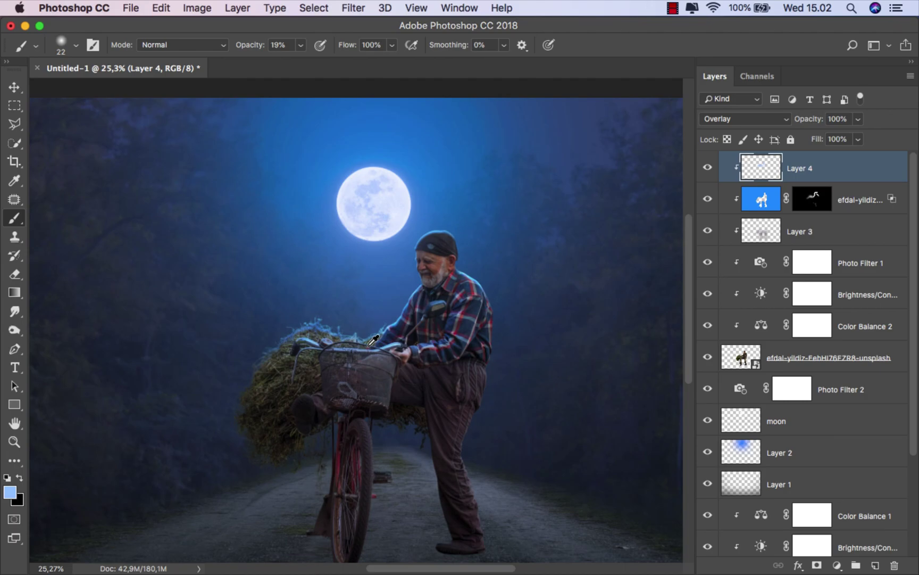
scroll(367, 338, "down", 2)
scroll(383, 332, "up", 1)
scroll(436, 289, "up", 1)
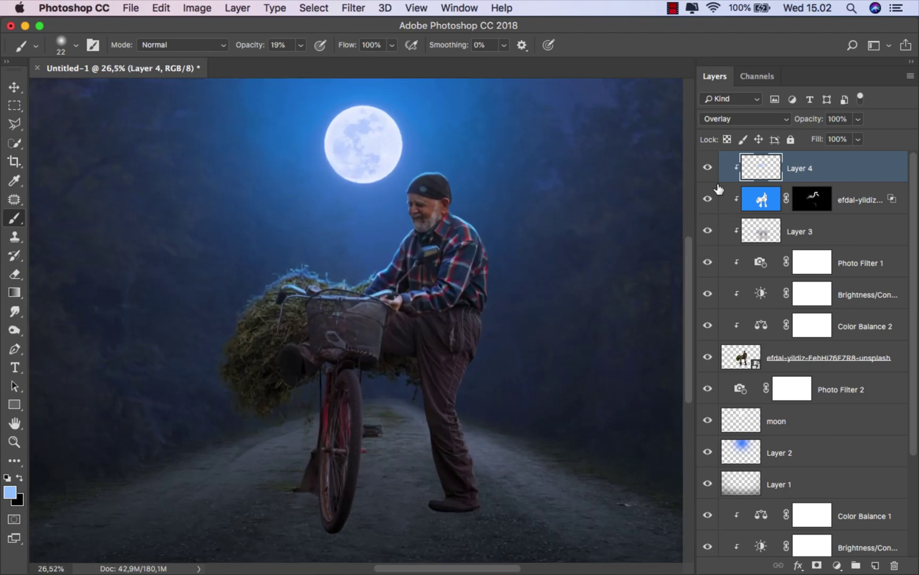
left_click(708, 168)
- Enlarge the brush, shrink it back to a small size, and recheck the scene without Layer 4
scroll(426, 208, "up", 2)
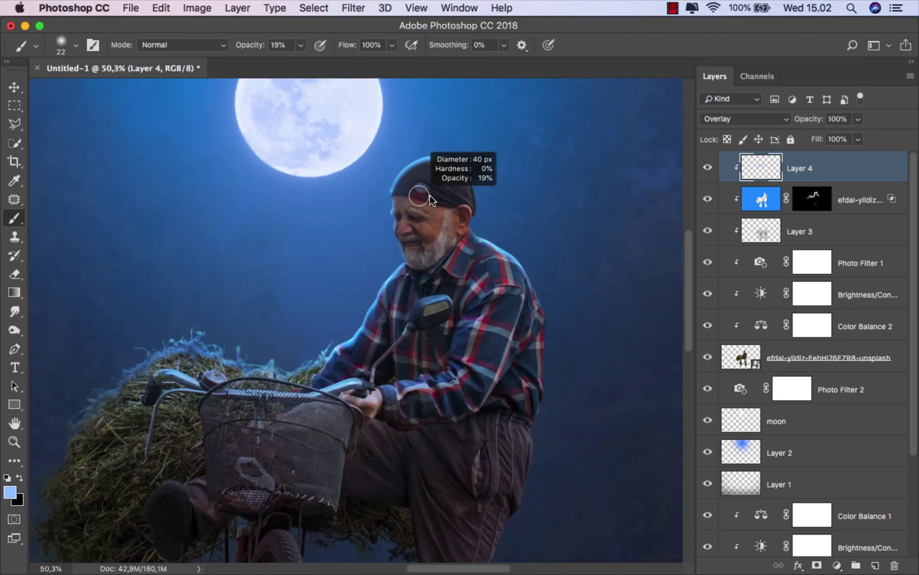
scroll(415, 196, "up", 2)
scroll(362, 213, "up", 3)
scroll(376, 220, "up", 2)
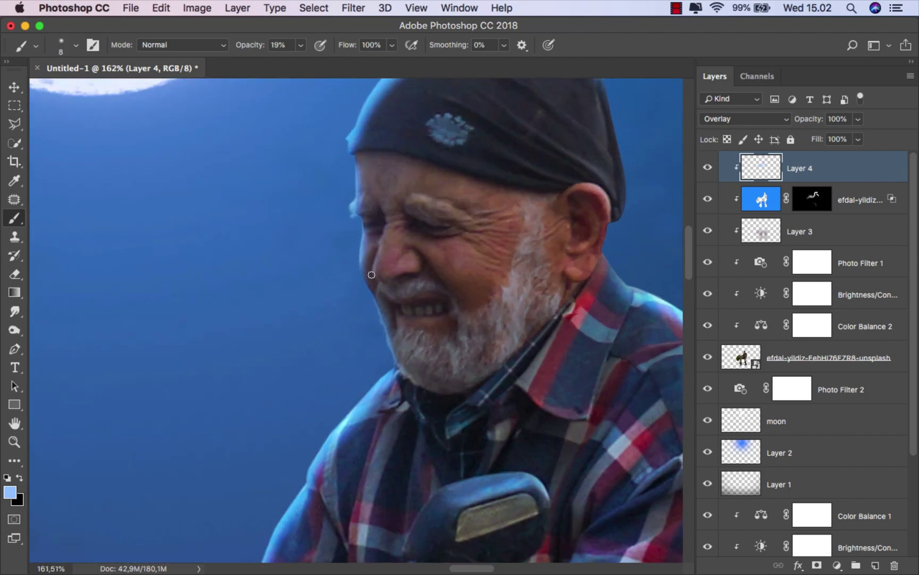
key("bracketright")
scroll(385, 223, "down", 3)
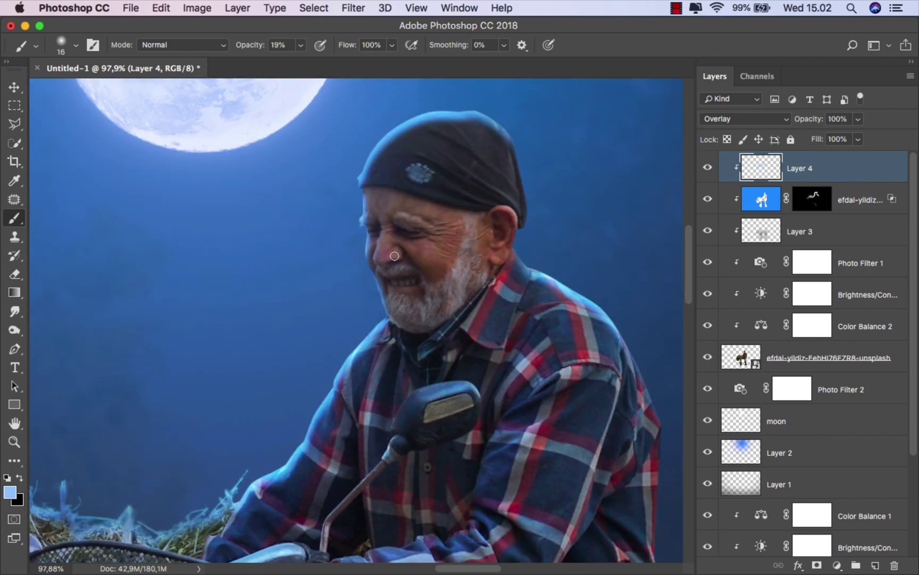
left_click_drag(392, 290, 421, 290)
scroll(394, 300, "up", 1)
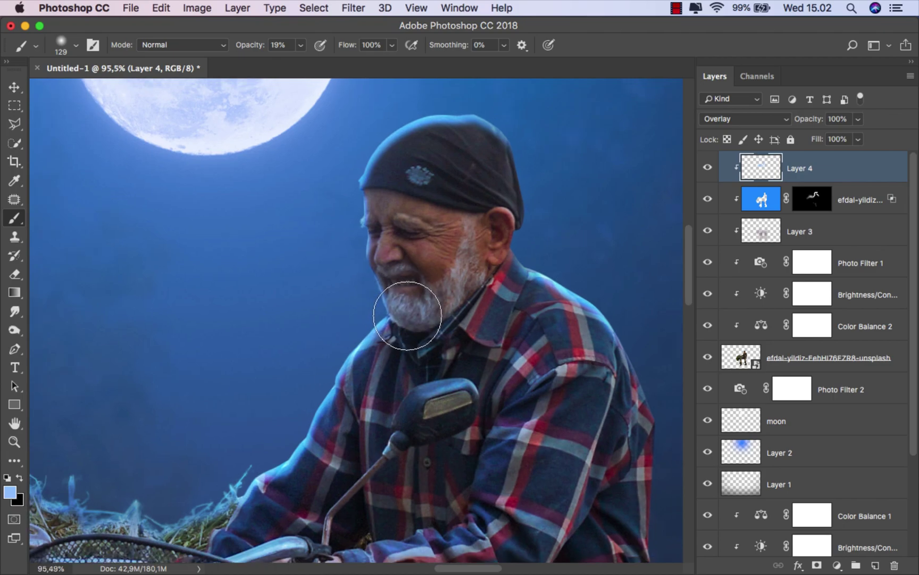
scroll(425, 288, "down", 3)
left_click_drag(470, 259, 451, 259)
scroll(451, 259, "up", 1)
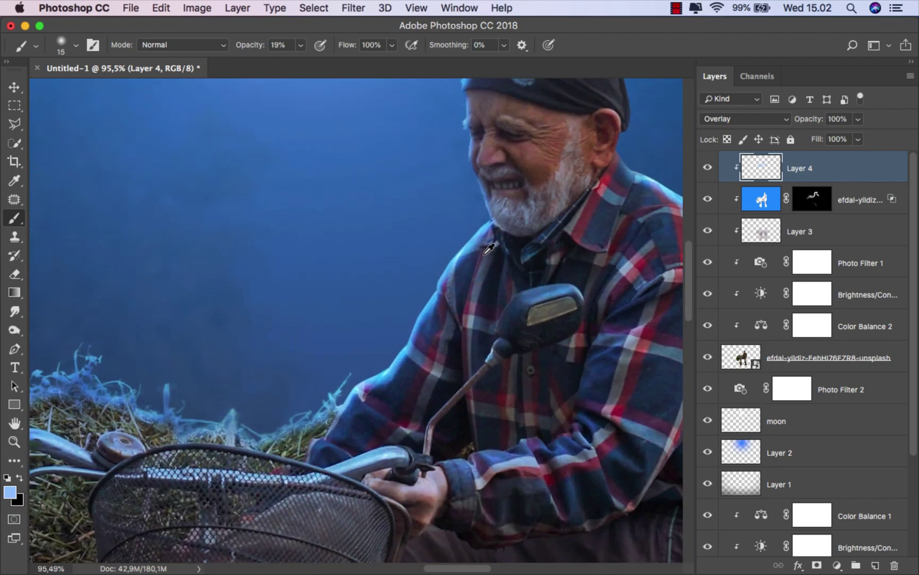
scroll(433, 285, "up", 2)
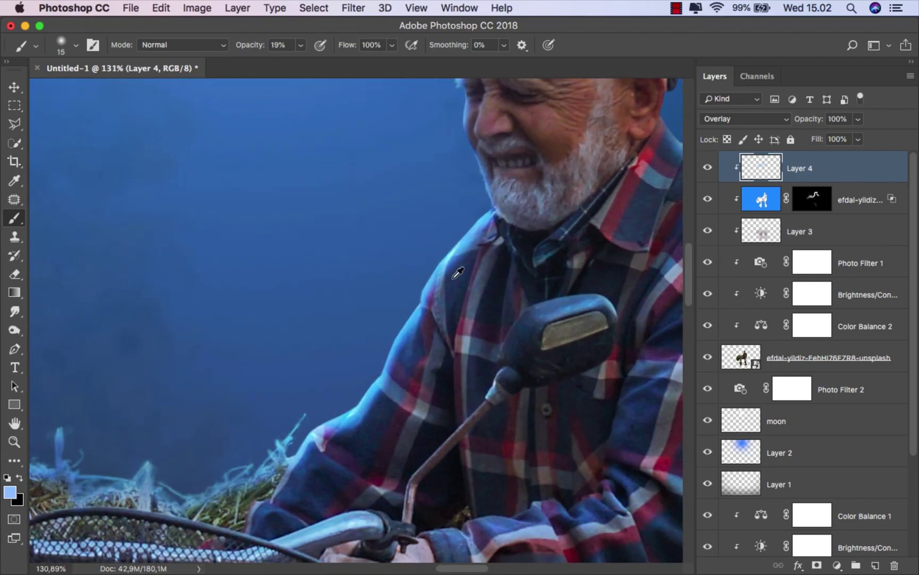
scroll(440, 348, "down", 10)
left_click(708, 168)
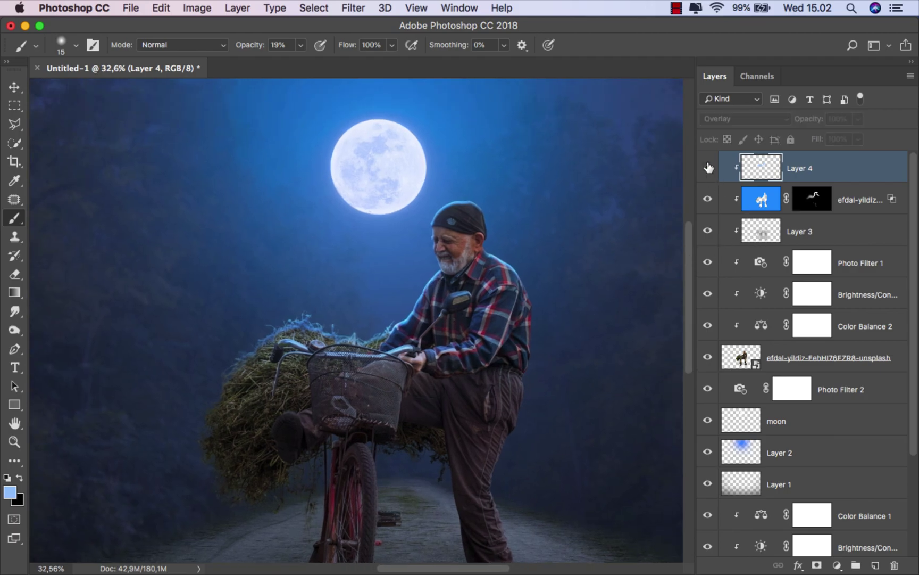
- Apply the efdal-yildiz layer mask permanently into the inner-shadow layer
left_click(810, 201)
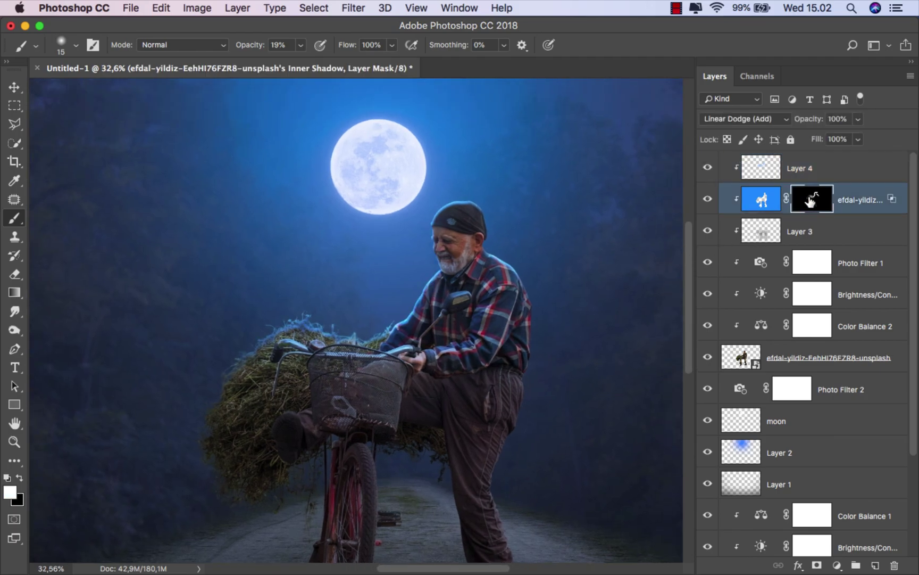
right_click(811, 201)
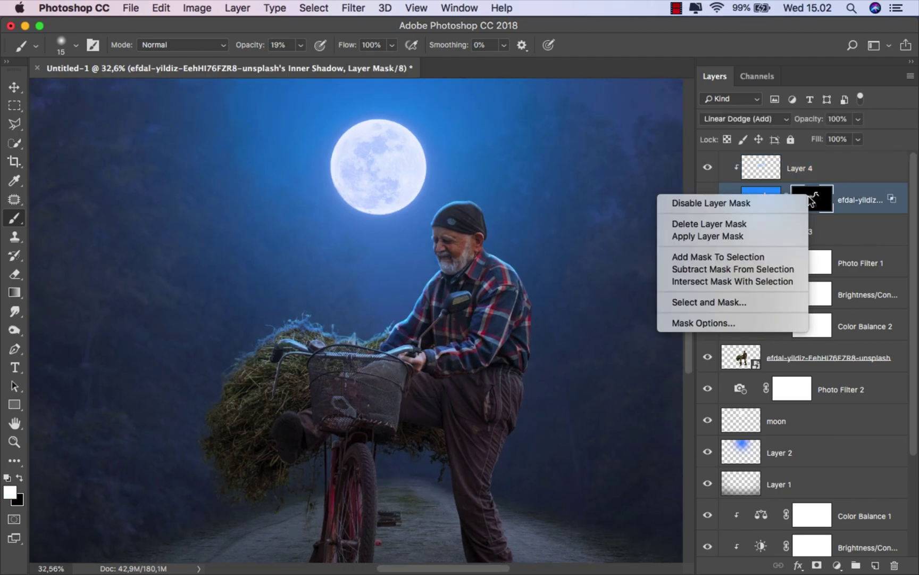
left_click(780, 237)
left_click(709, 201)
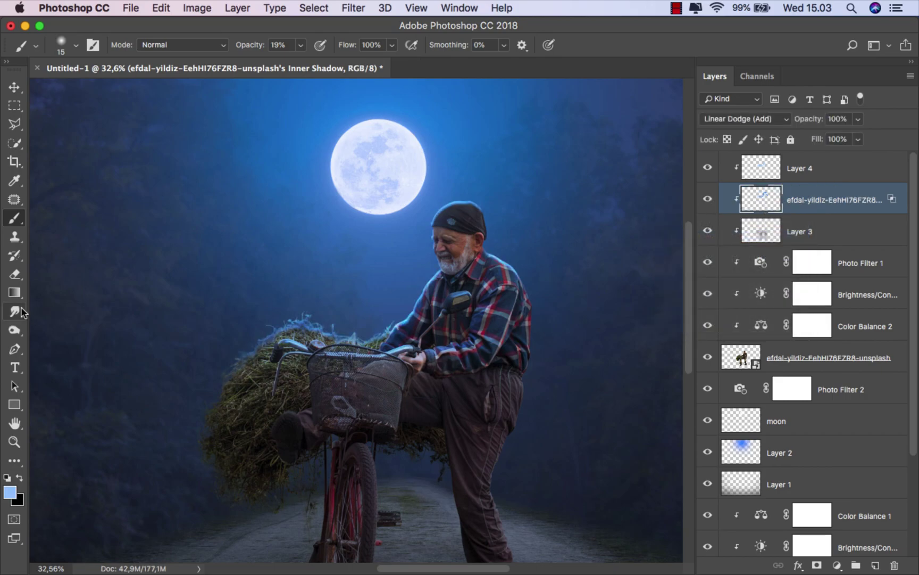
- Smudge the blue glow strokes along the shirt's lapel edge and the sleeve edge
left_click_drag(21, 312, 72, 337)
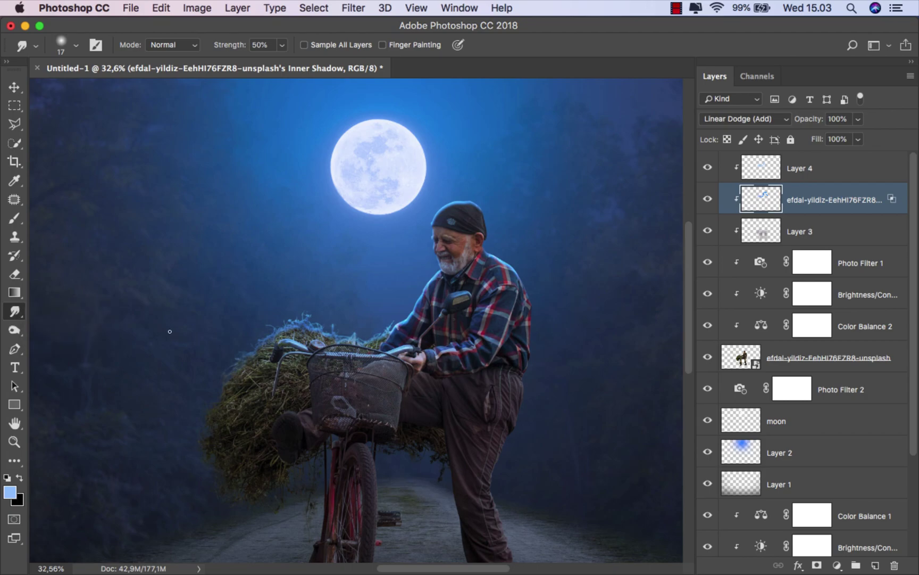
scroll(436, 295, "up", 3)
scroll(420, 303, "up", 3)
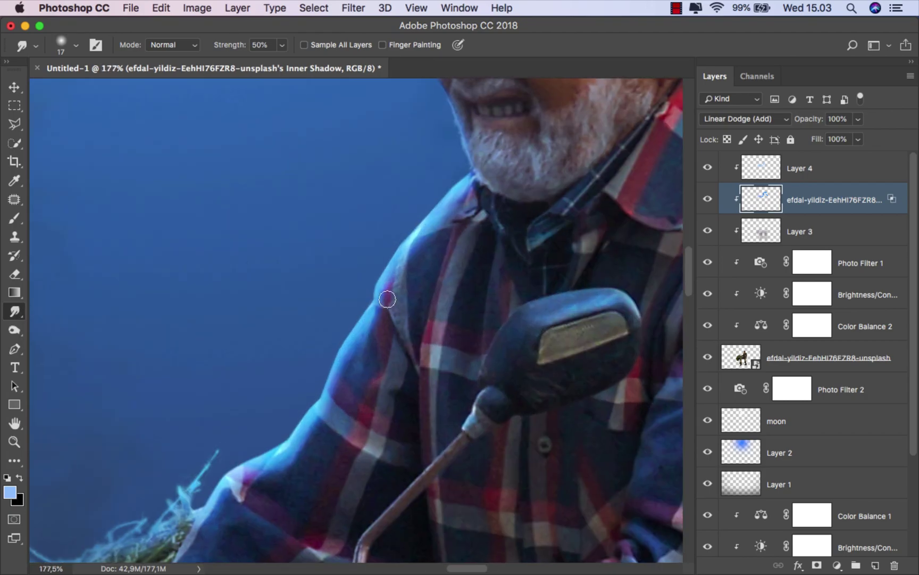
mouse_move(405, 345)
left_mouse_down()
mouse_move(404, 333)
mouse_move(416, 361)
left_mouse_up()
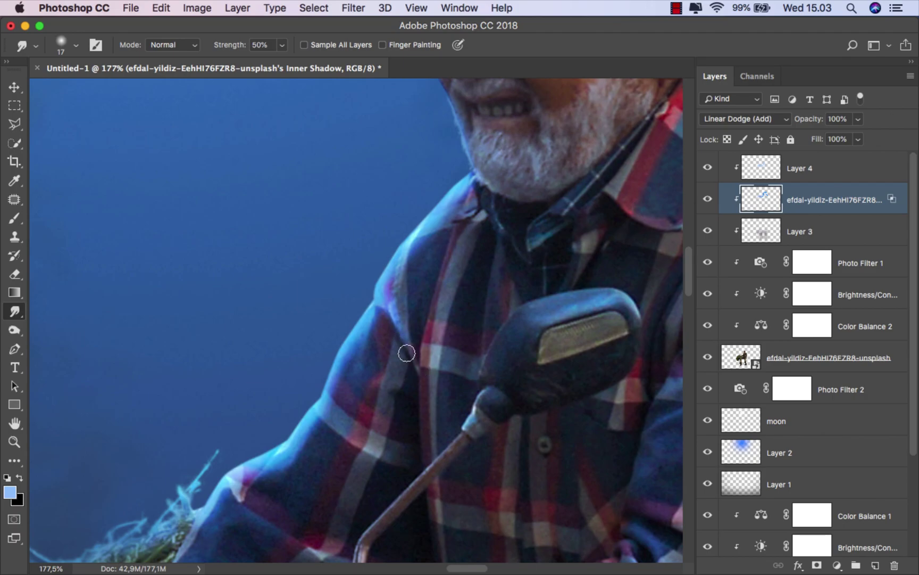
scroll(407, 352, "down", 5)
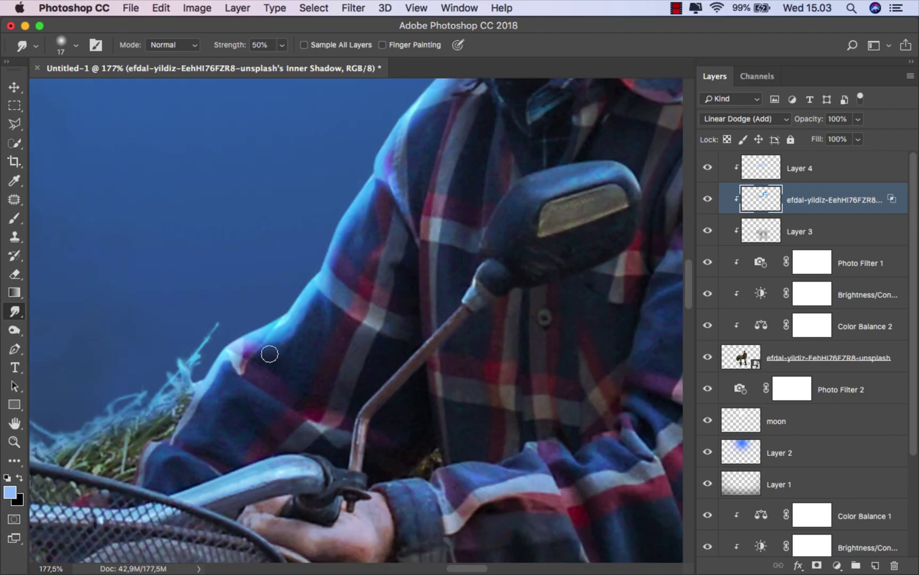
left_click_drag(254, 391, 287, 356)
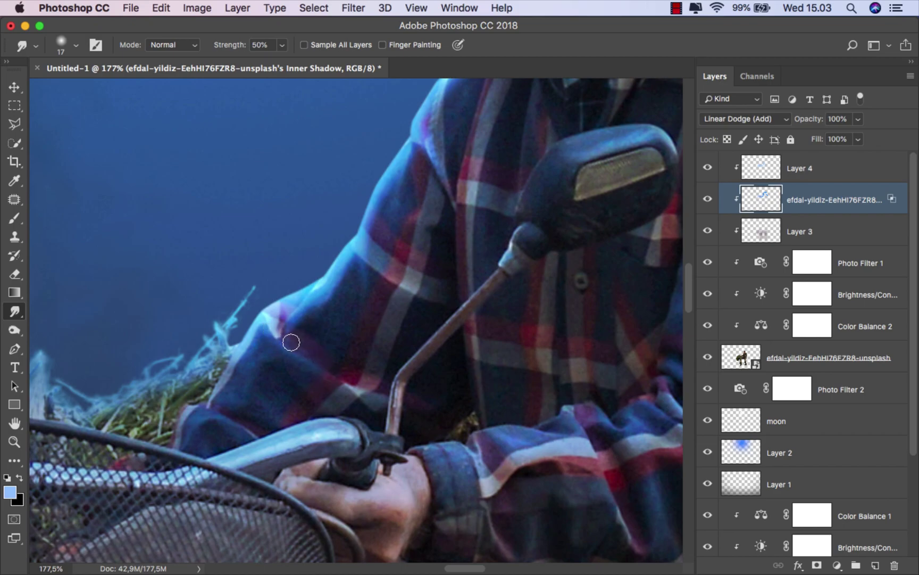
left_click_drag(265, 322, 329, 376)
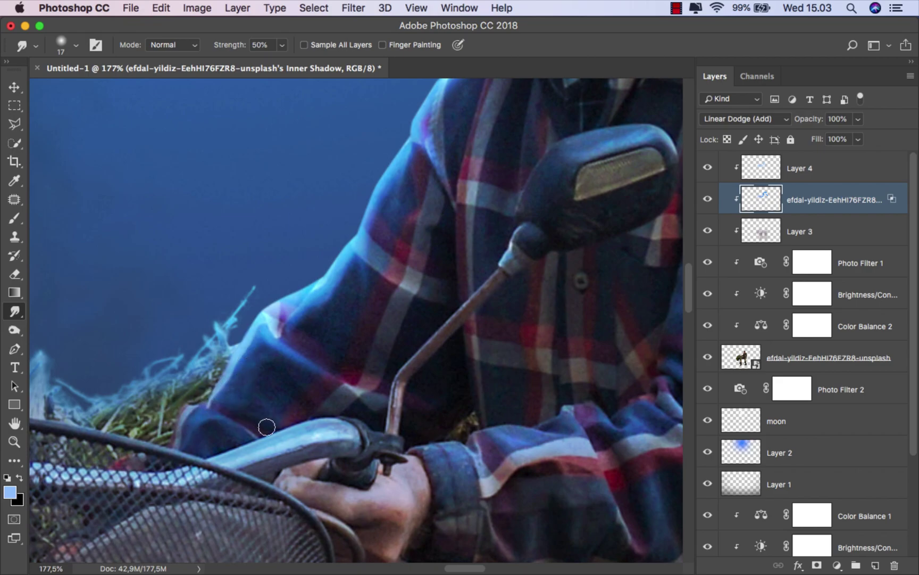
- Inspect the softened glow across the figure, then switch to the Move tool
scroll(271, 404, "down", 5)
scroll(328, 314, "up", 4)
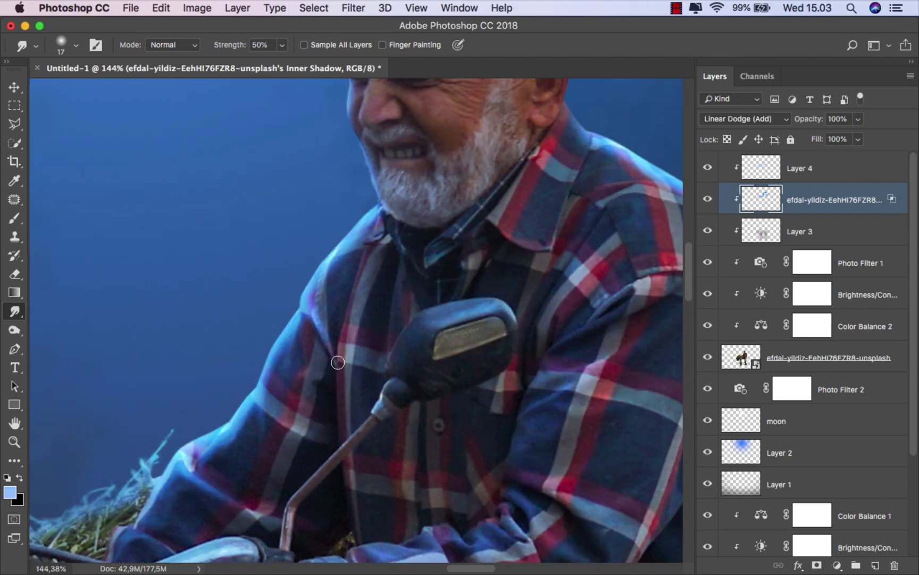
scroll(316, 339, "up", 2)
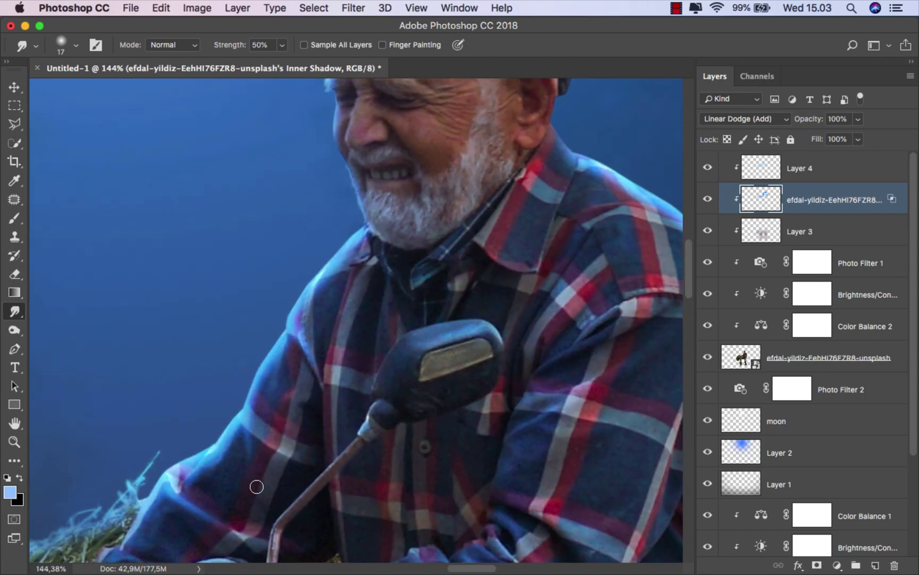
scroll(253, 496, "down", 3)
scroll(297, 421, "left", 2)
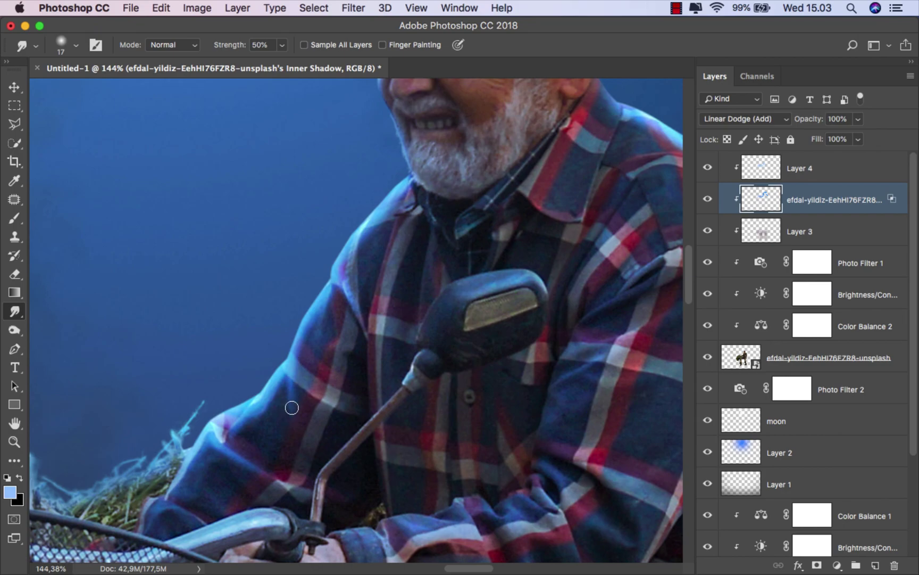
scroll(261, 447, "up", 1)
scroll(261, 447, "right", 1)
scroll(290, 429, "up", 1)
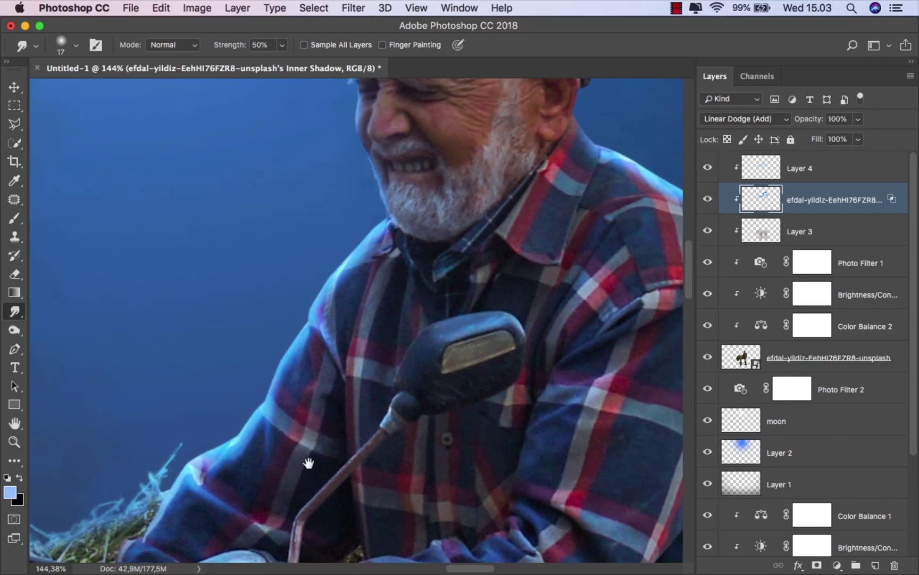
scroll(308, 459, "up", 3)
scroll(352, 352, "down", 2)
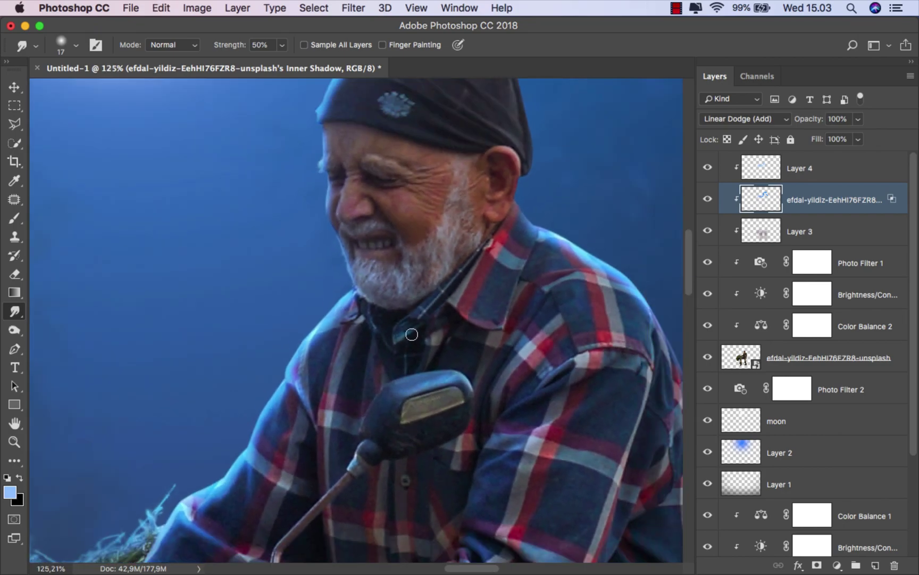
scroll(539, 233, "right", 6)
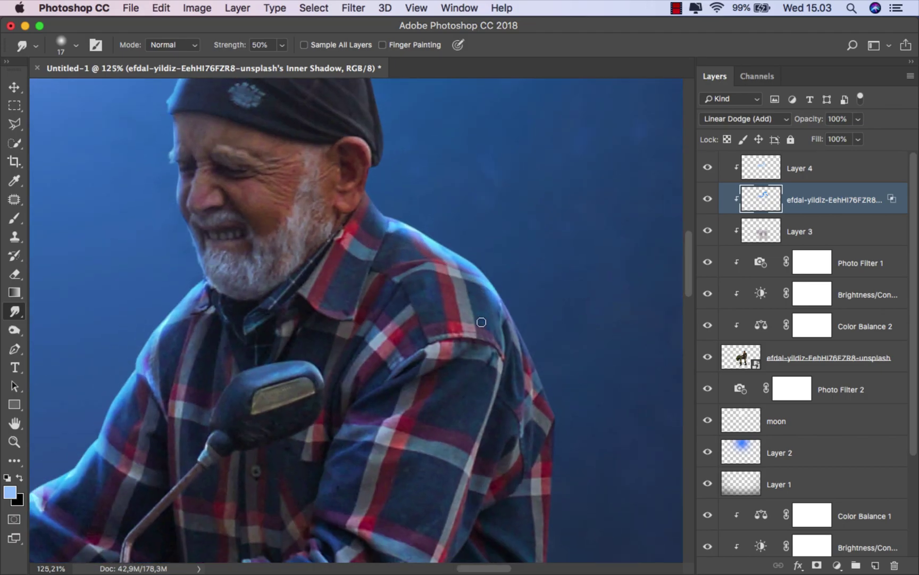
scroll(479, 324, "down", 5)
scroll(478, 361, "down", 4)
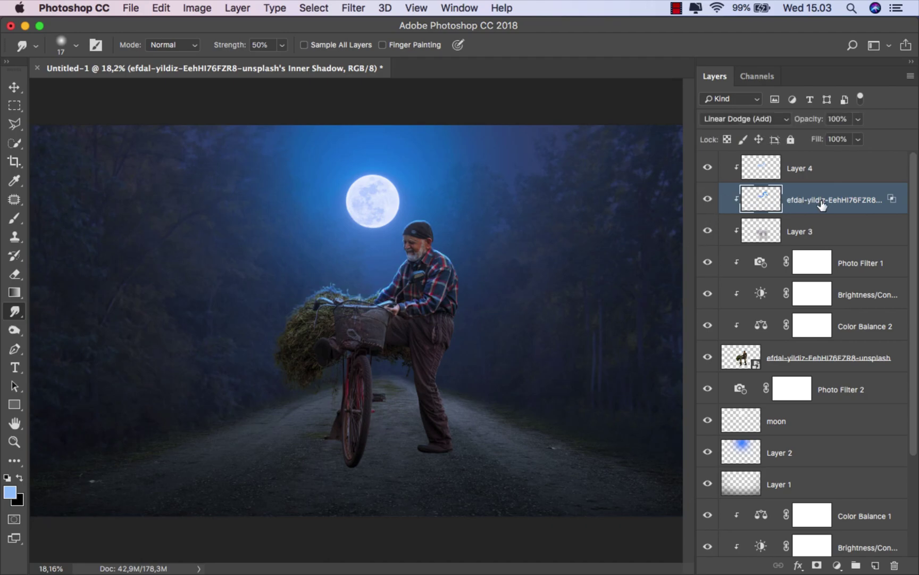
key("v")
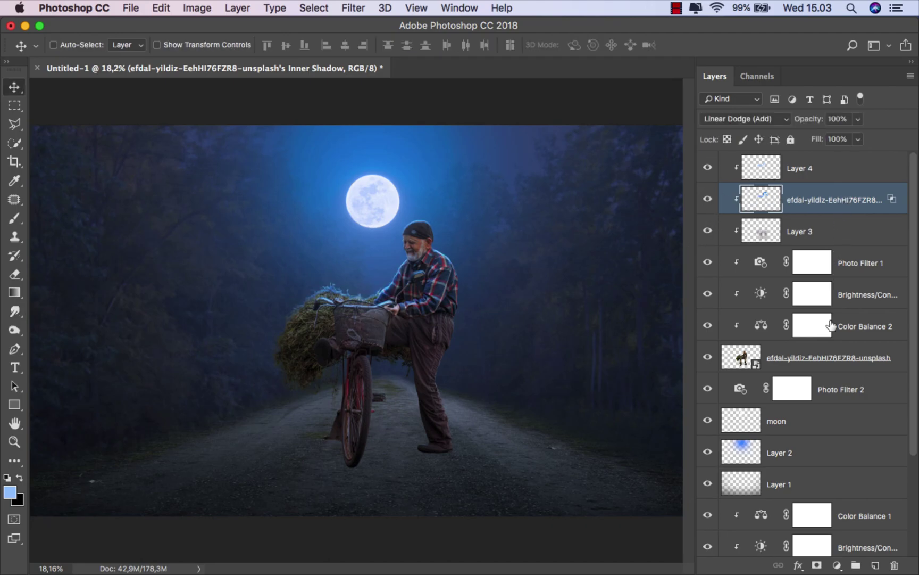
- Add a new empty layer named 'shadow' above Photo Filter 2
left_click(839, 388)
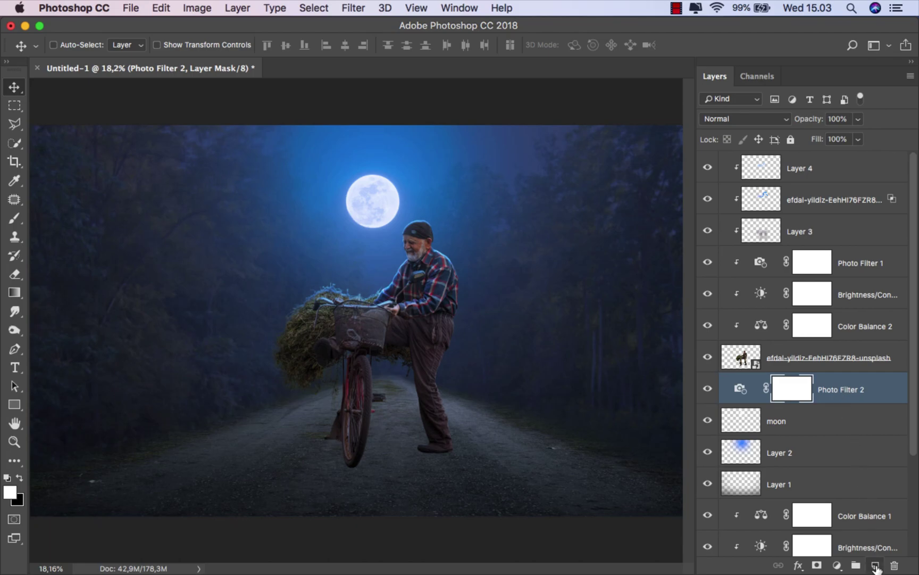
left_click(876, 566)
double_click(778, 390)
type("s")
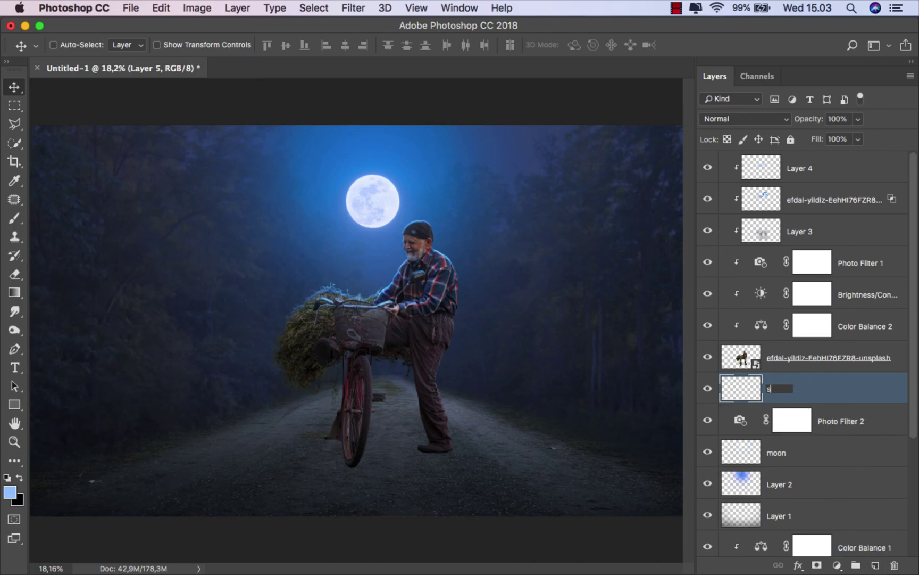
type("hadow")
key("Return")
- Choose the Brush tool and reset default colours so black is the painting colour
left_click(15, 218)
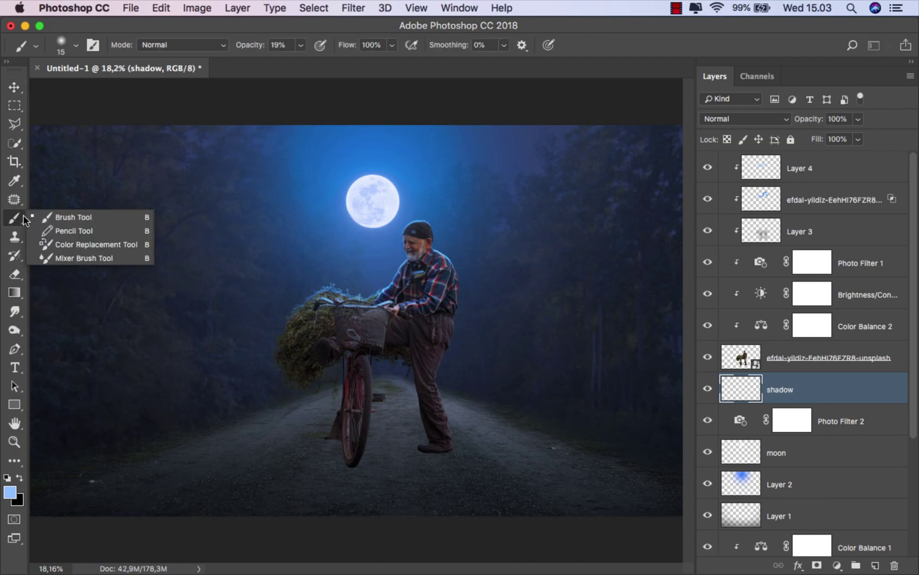
left_click(79, 216)
left_click(7, 478)
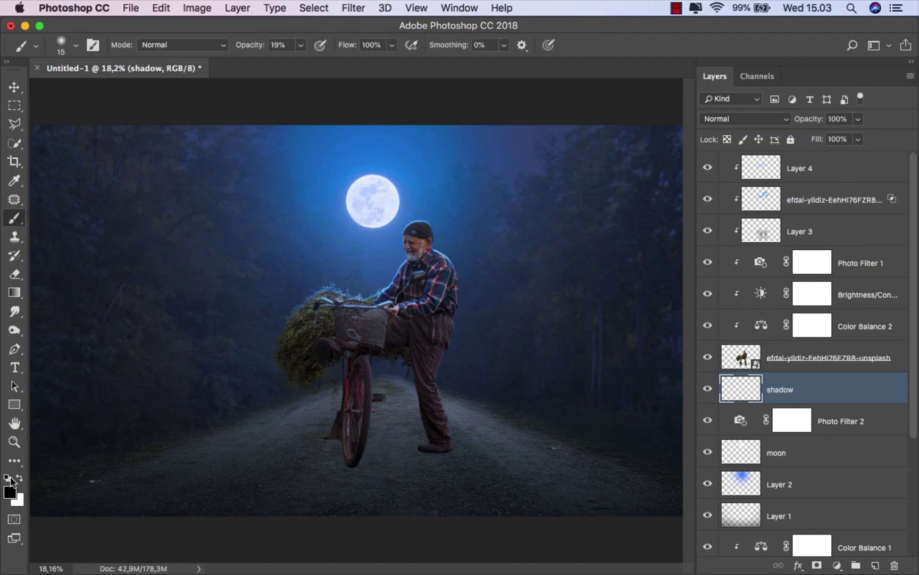
scroll(463, 487, "up", 3)
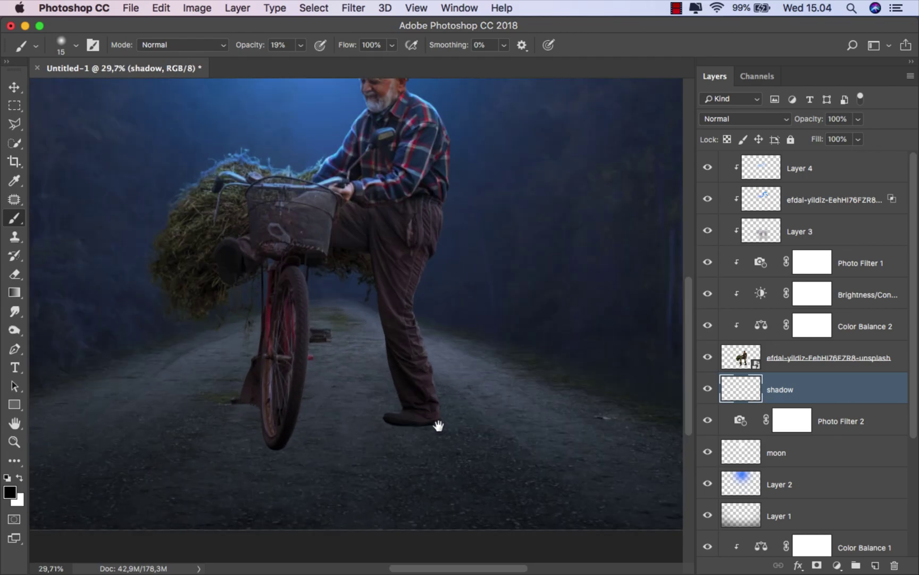
scroll(373, 277, "up", 2)
- Set brush opacity to 100% and enlarge the brush to about 90
left_click(300, 45)
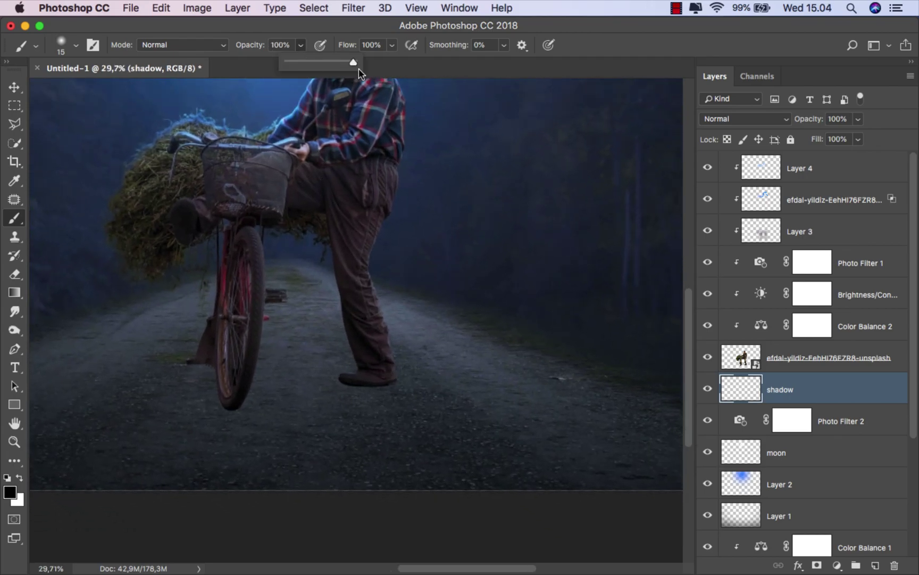
left_click(392, 223)
scroll(417, 403, "up", 2)
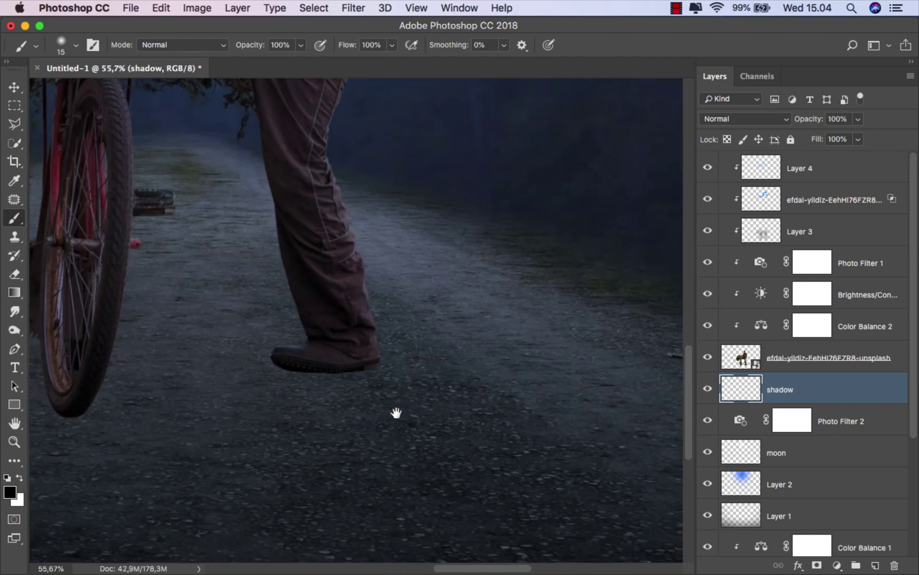
scroll(396, 411, "down", 3)
left_click_drag(332, 369, 328, 369)
scroll(328, 369, "down", 1)
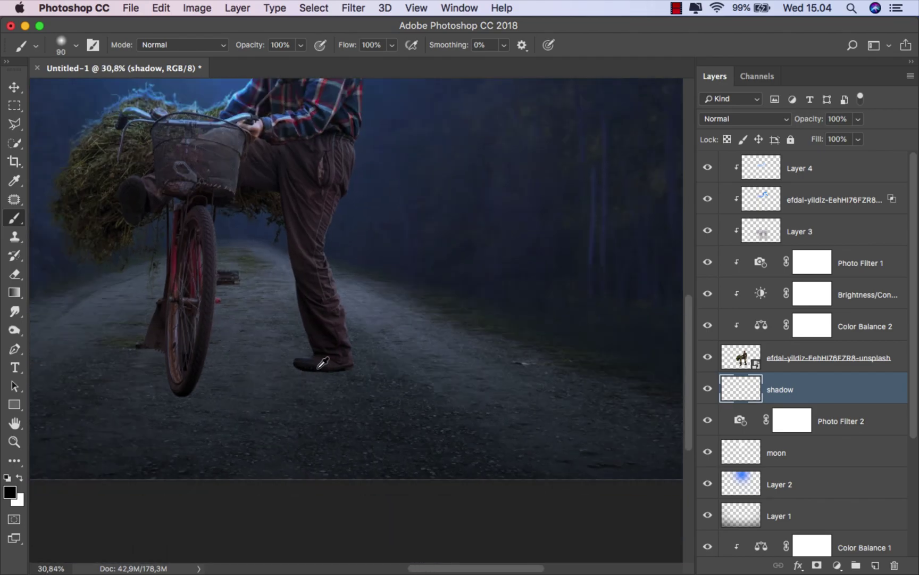
- Paint the foot's black cast shadow down to the bottom edge, filling under the shoe toe
left_click_drag(336, 386, 453, 485)
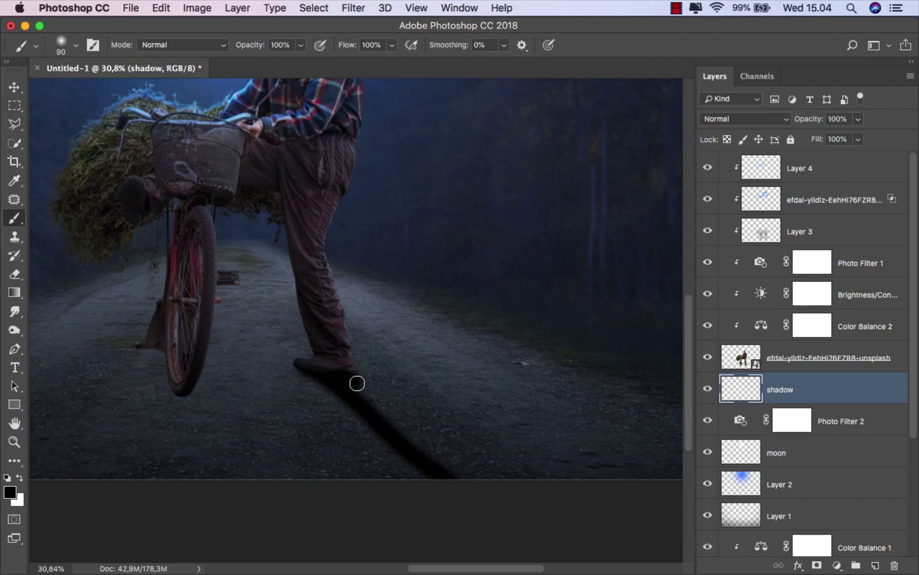
left_click_drag(357, 383, 469, 483)
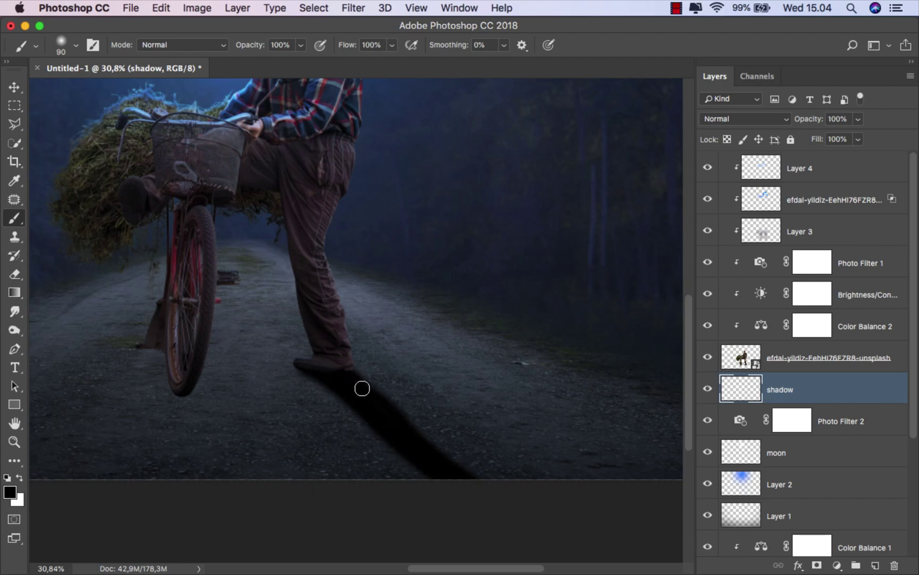
scroll(435, 452, "down", 2)
scroll(441, 421, "down", 2)
scroll(446, 437, "up", 4)
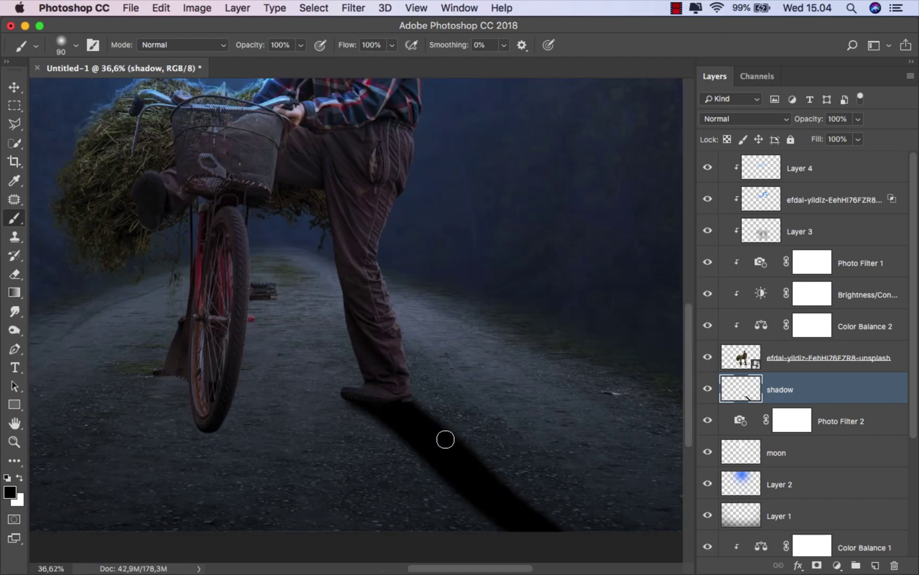
scroll(409, 372, "up", 1)
scroll(373, 319, "up", 1)
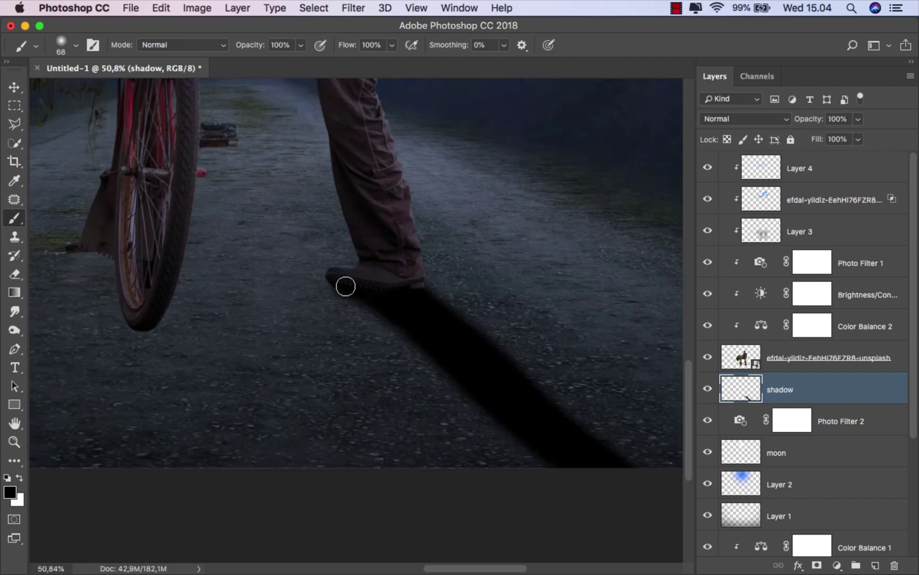
left_click_drag(345, 286, 404, 337)
key("super+z")
left_click_drag(347, 289, 424, 344)
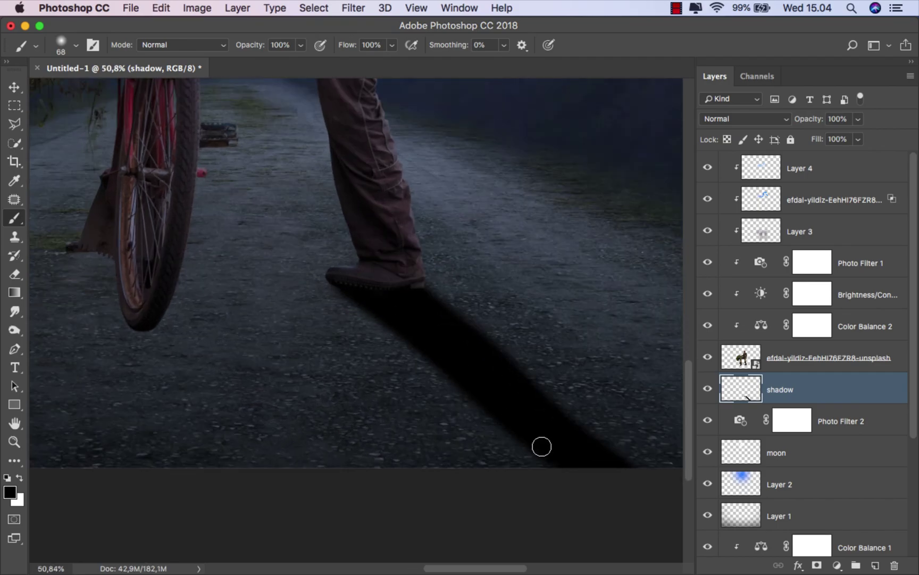
- Paint the bicycle wheel's diagonal cast shadow plus a second stripe from the pedal area
scroll(509, 421, "left", 5)
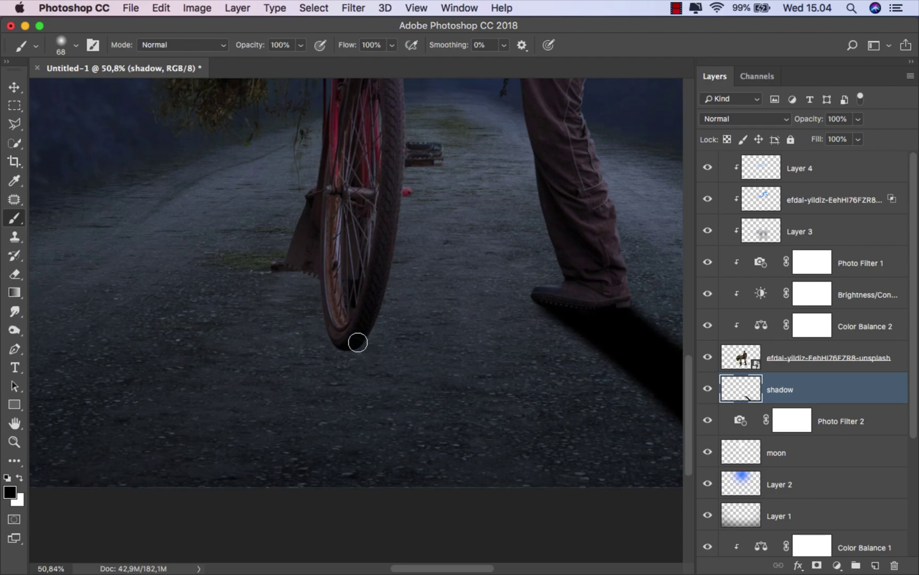
left_click_drag(353, 342, 282, 502)
mouse_move(345, 341)
left_mouse_down()
mouse_move(292, 443)
mouse_move(328, 330)
mouse_move(279, 473)
left_mouse_up()
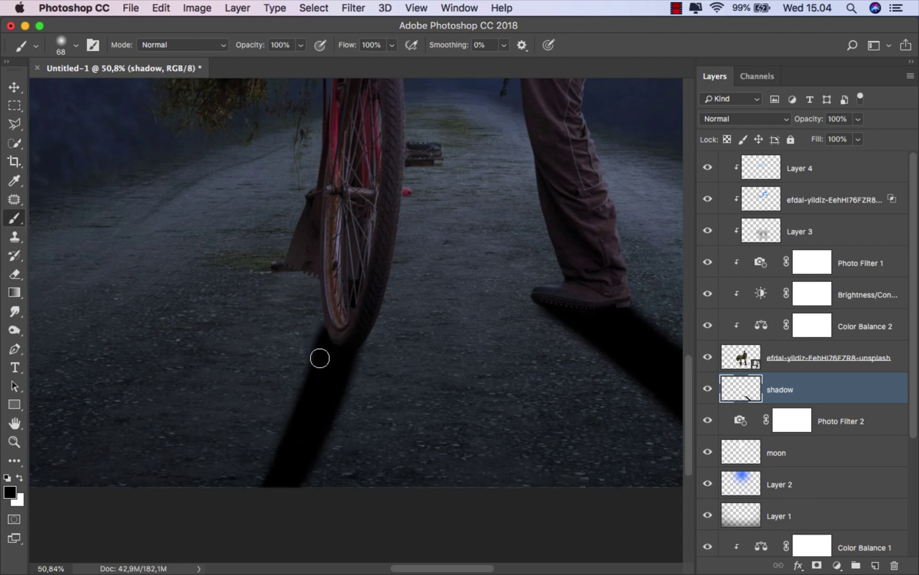
left_click_drag(320, 358, 244, 518)
scroll(332, 360, "down", 2)
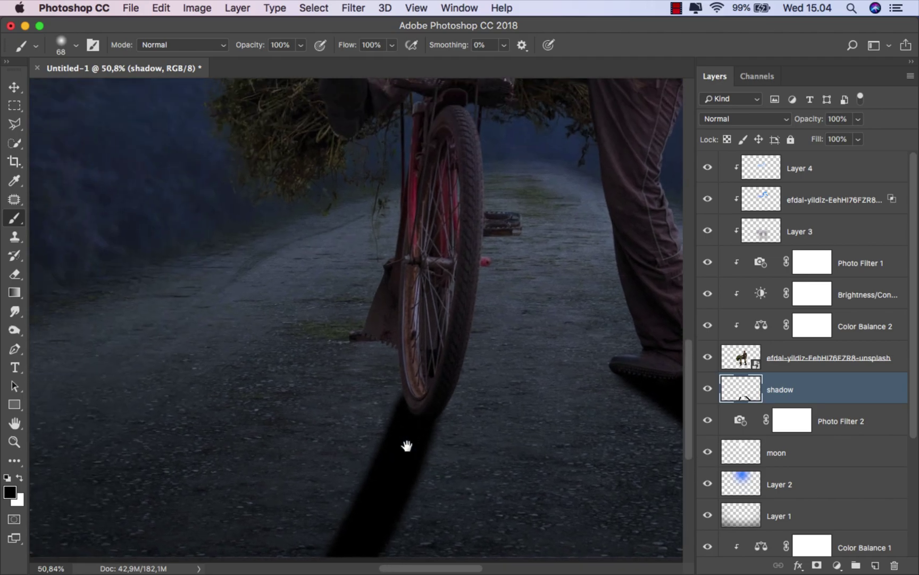
scroll(406, 405, "down", 2)
scroll(392, 349, "down", 2)
mouse_move(400, 339)
left_mouse_down()
mouse_move(307, 513)
mouse_move(391, 331)
mouse_move(269, 526)
left_mouse_up()
scroll(330, 435, "down", 10)
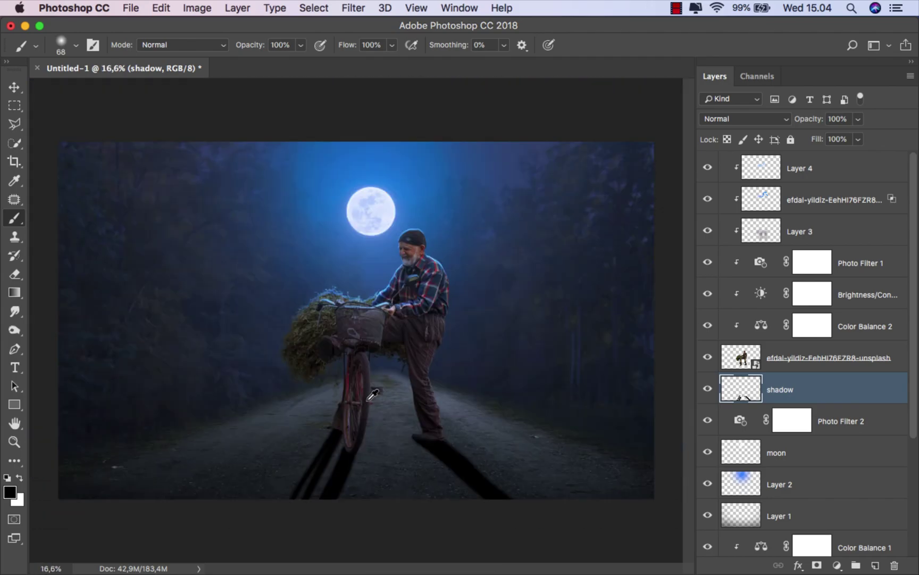
scroll(325, 481, "up", 5)
scroll(353, 393, "up", 2)
scroll(355, 393, "up", 1)
- Undo the last stripes and repaint a darker thin shadow stripe left of the wheel's shadow
key("ctrl+z")
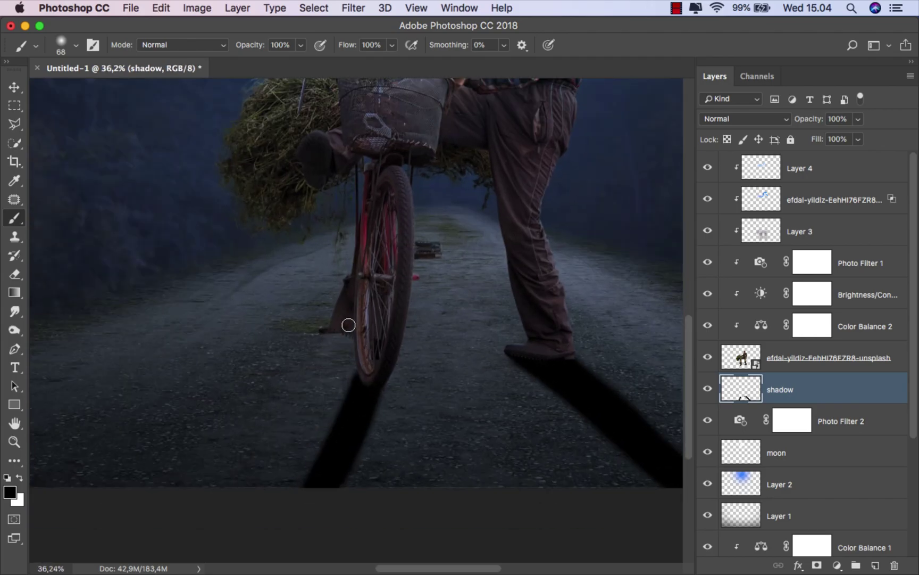
left_click_drag(343, 331, 242, 485)
left_click_drag(342, 347, 252, 504)
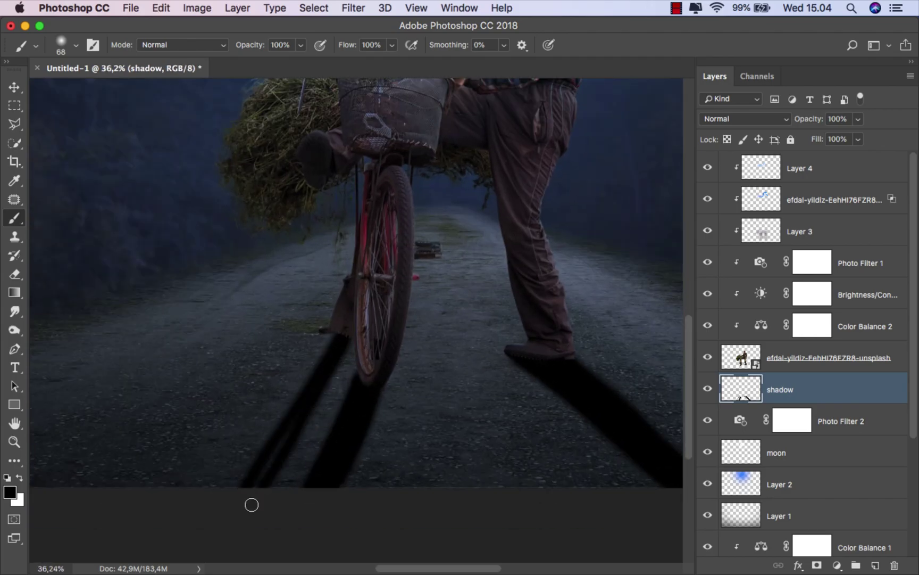
left_click_drag(348, 314, 246, 477)
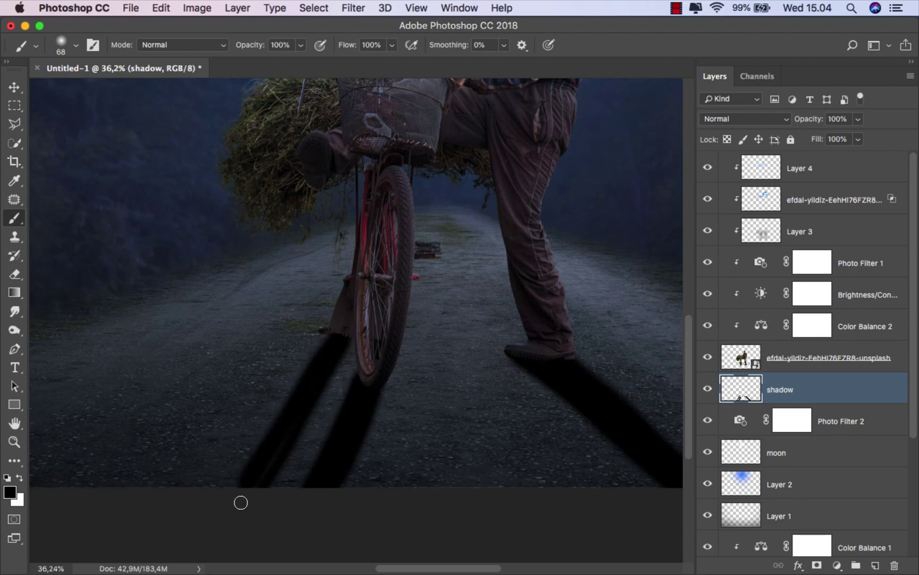
scroll(275, 466, "up", 2)
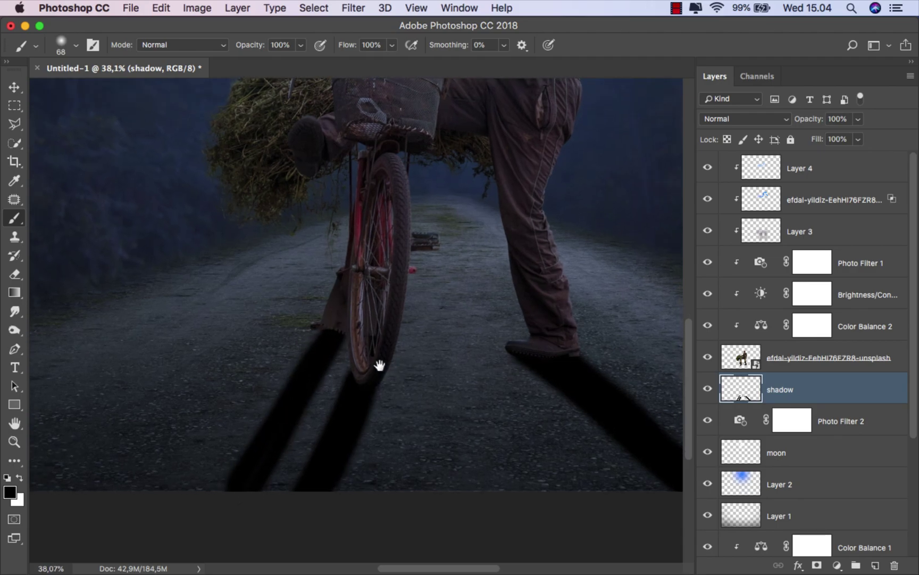
scroll(380, 365, "down", 2)
left_click(22, 274)
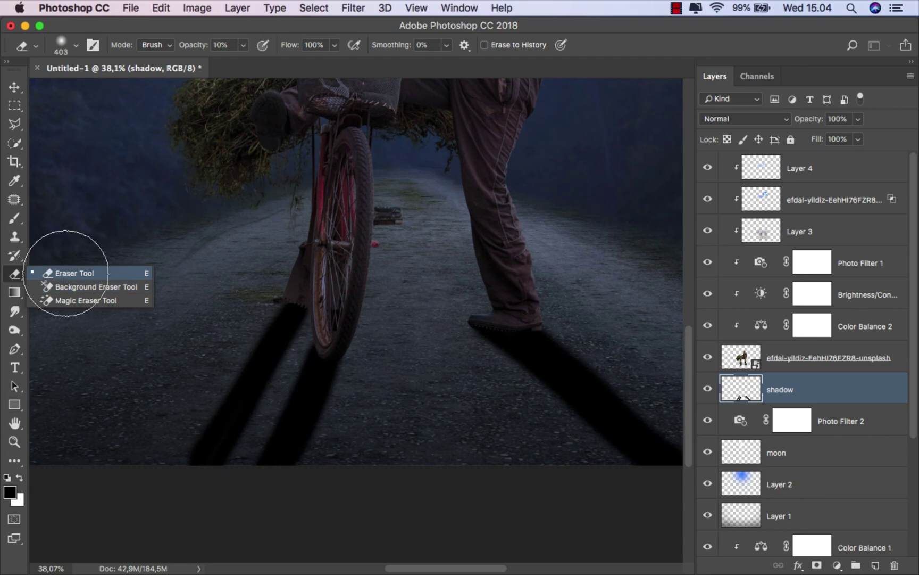
- Fade the foot's and bicycle's cast shadows with an eraser enlarged to about 484
left_click(65, 273)
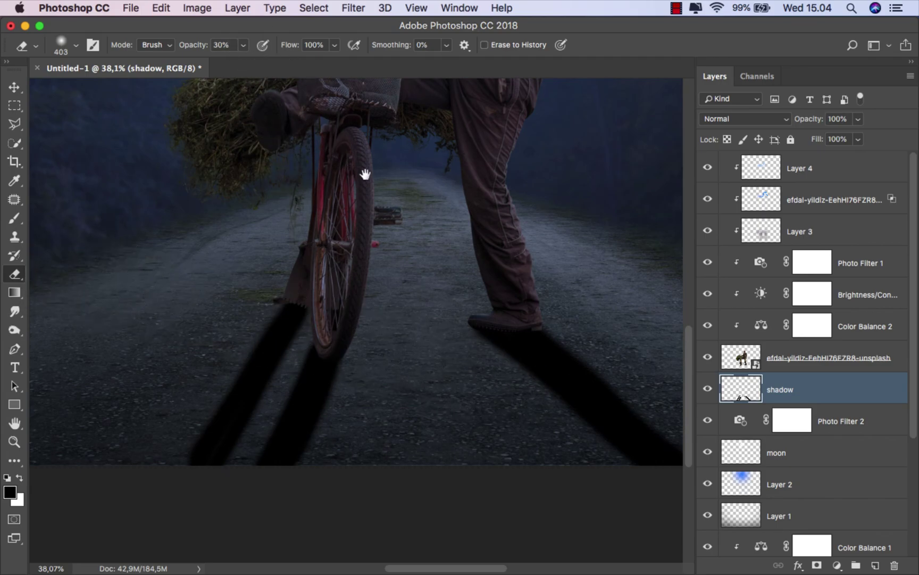
scroll(365, 174, "right", 5)
scroll(390, 287, "down", 2)
left_click_drag(468, 373, 484, 372)
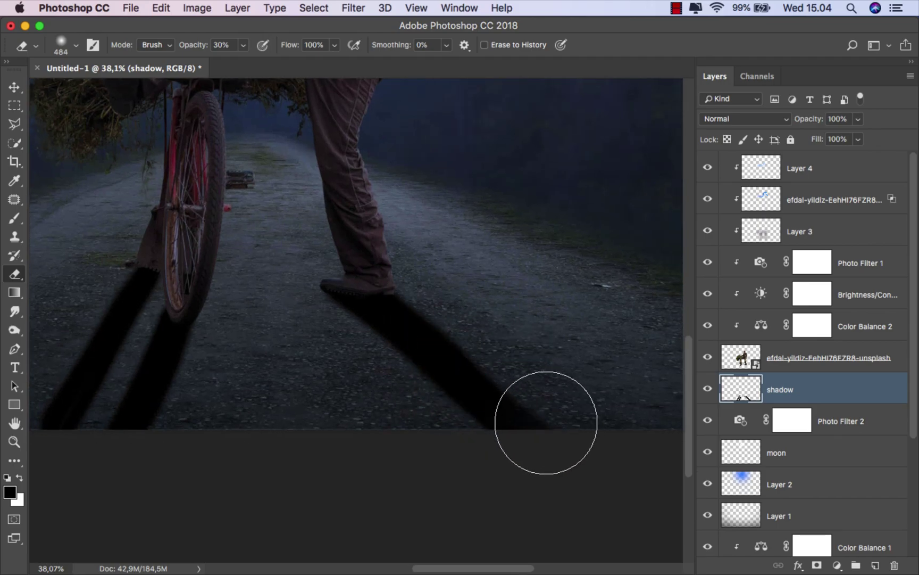
mouse_move(546, 423)
left_mouse_down()
mouse_move(444, 400)
mouse_move(378, 353)
mouse_move(582, 468)
mouse_move(406, 378)
mouse_move(563, 452)
mouse_move(401, 359)
mouse_move(565, 452)
mouse_move(552, 444)
left_mouse_up()
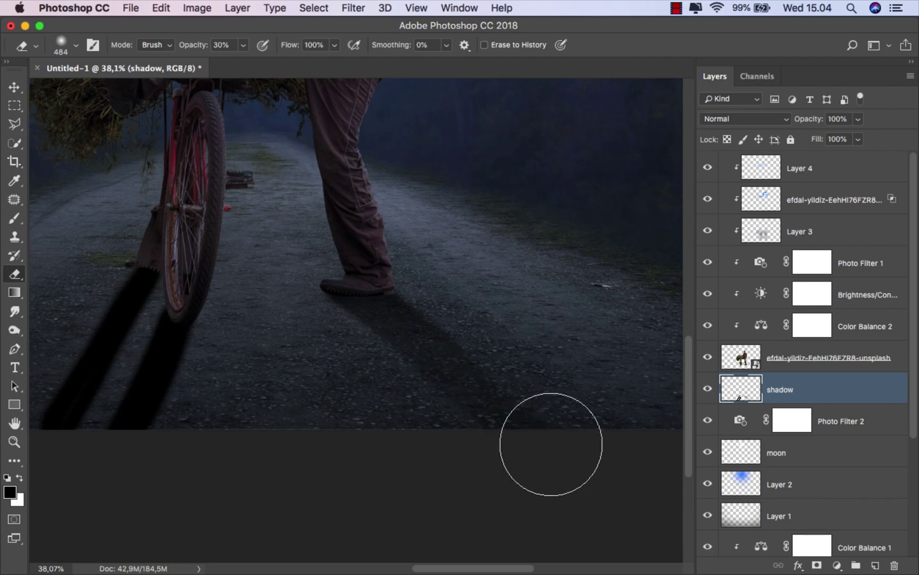
scroll(298, 360, "left", 5)
scroll(298, 359, "up", 2)
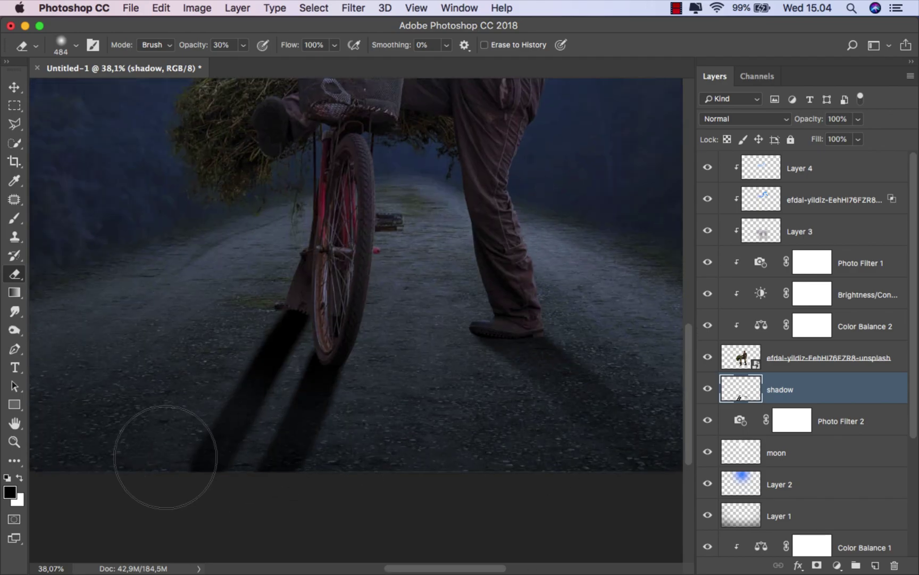
mouse_move(165, 457)
left_mouse_down()
mouse_move(230, 380)
mouse_move(254, 443)
mouse_move(316, 407)
mouse_move(225, 435)
mouse_move(250, 338)
mouse_move(194, 438)
mouse_move(263, 435)
mouse_move(295, 468)
mouse_move(323, 437)
mouse_move(265, 390)
mouse_move(258, 327)
mouse_move(220, 390)
mouse_move(240, 452)
mouse_move(363, 429)
mouse_move(238, 465)
left_mouse_up()
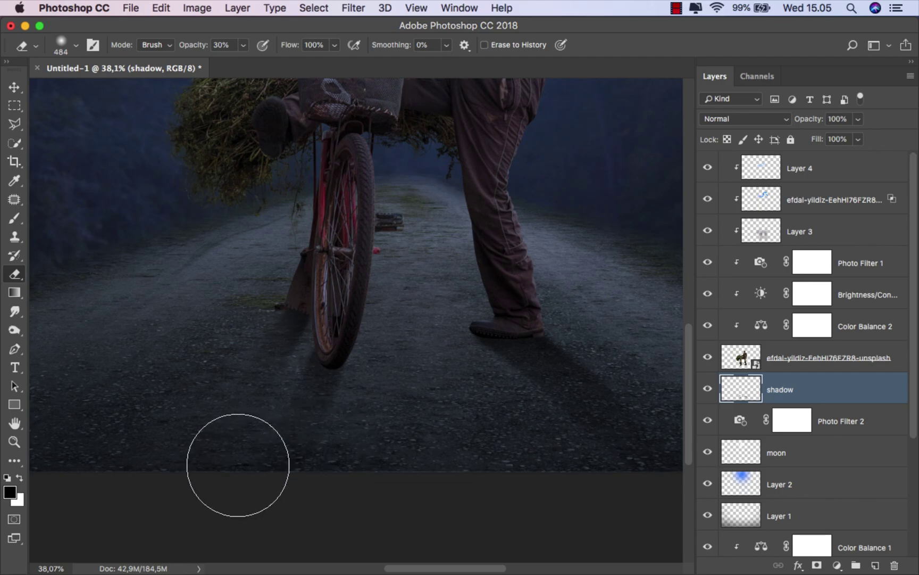
- Erase to lighten the shadow just right of the man's shoe
scroll(294, 476, "right", 4)
scroll(294, 476, "up", 2)
scroll(400, 404, "right", 1)
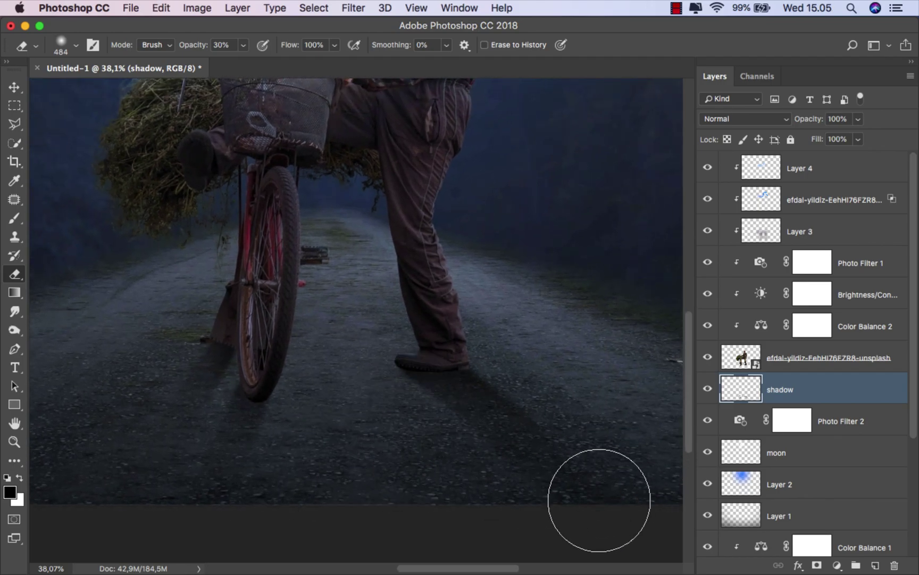
scroll(447, 431, "down", 5)
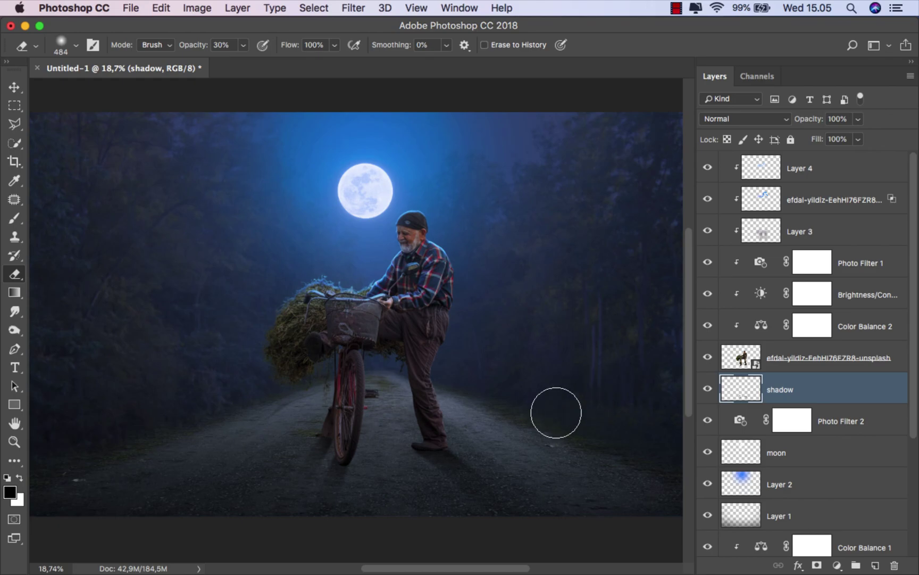
scroll(415, 478, "up", 2)
scroll(409, 458, "up", 2)
scroll(407, 425, "down", 2)
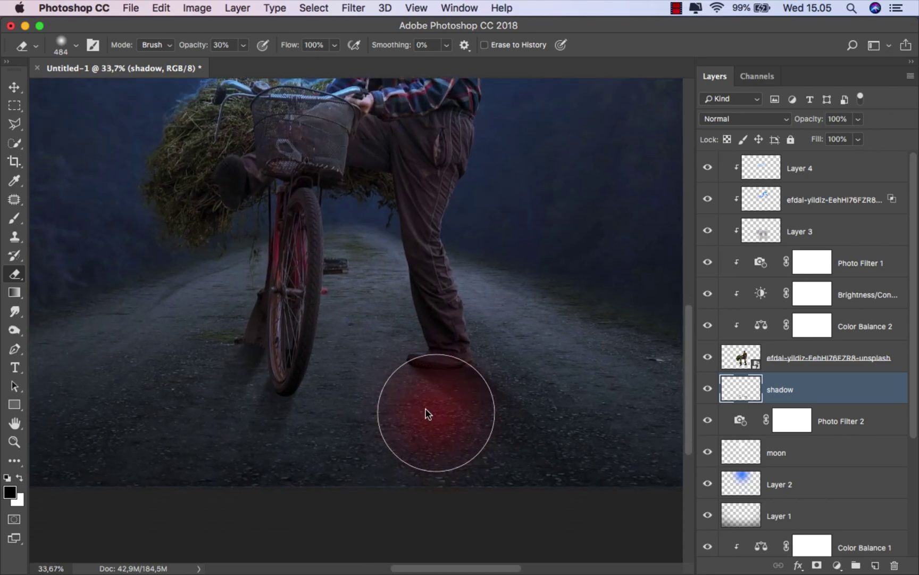
scroll(425, 405, "up", 2)
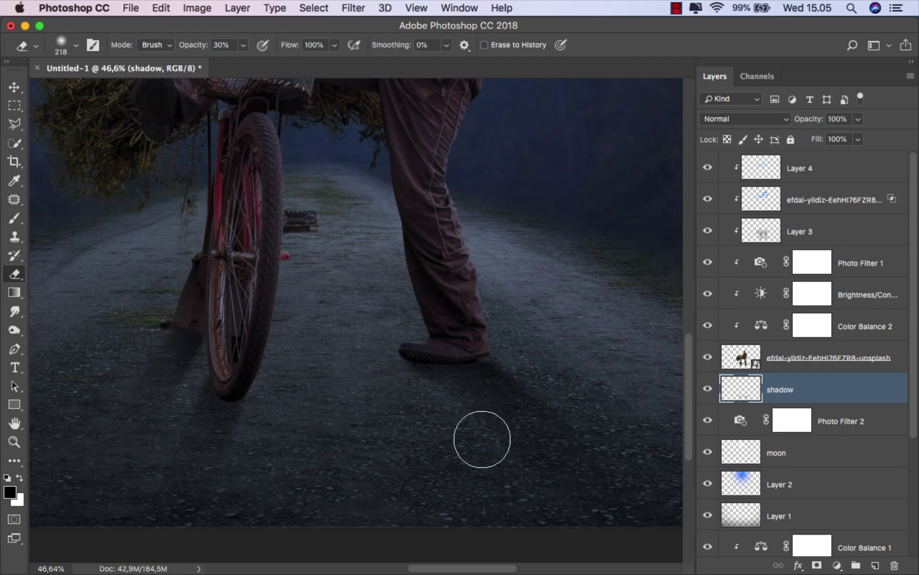
left_click_drag(599, 431, 517, 366)
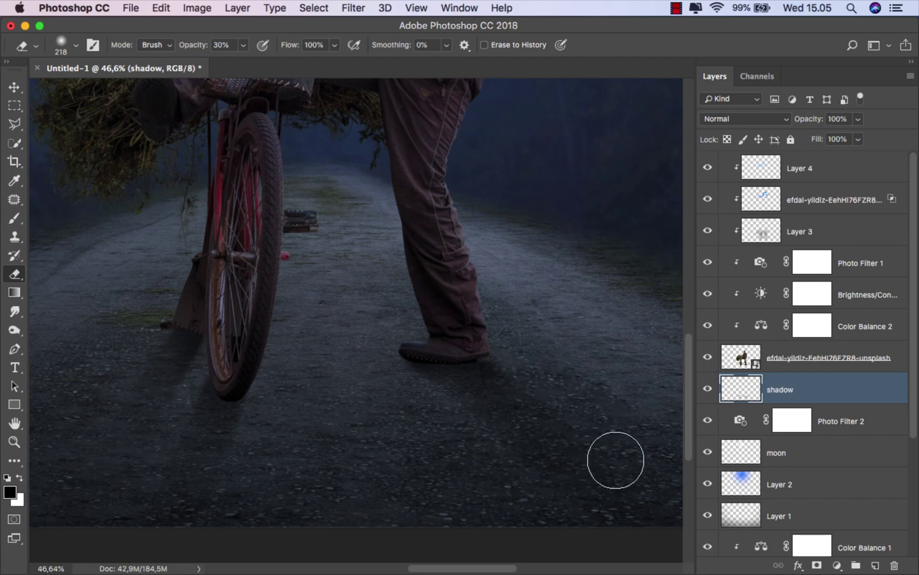
- Shrink the eraser brush to a smaller size
scroll(550, 418, "left", 2)
scroll(478, 417, "left", 5)
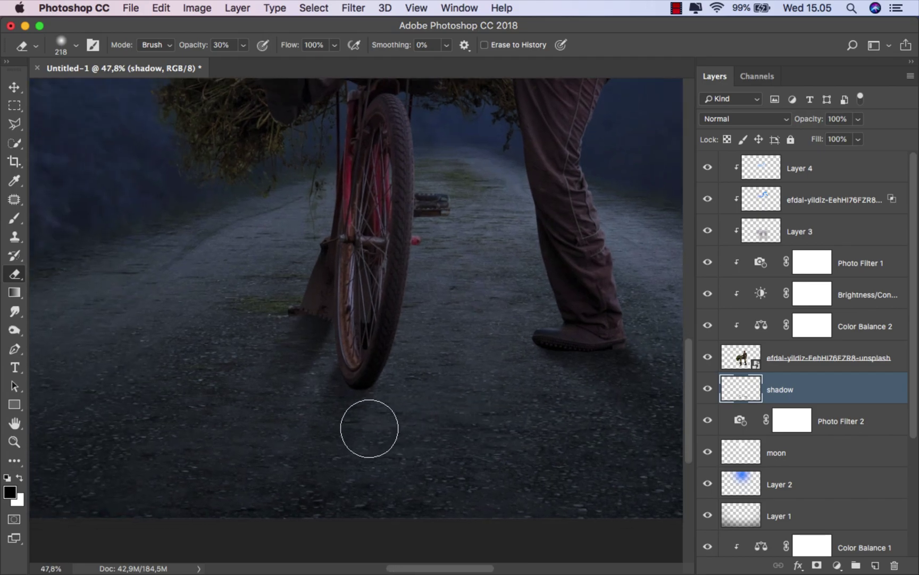
left_click_drag(317, 402, 301, 406)
scroll(301, 405, "up", 2, "alt")
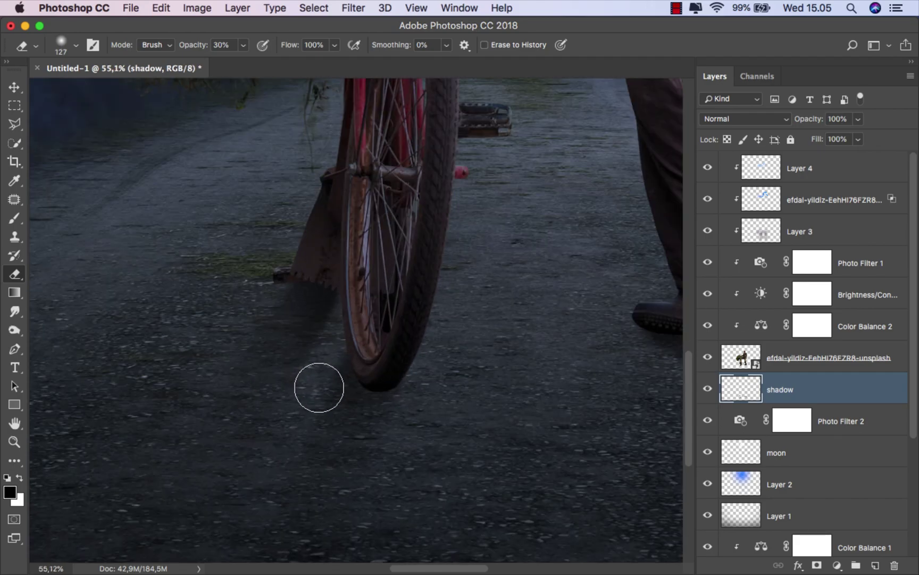
left_click_drag(330, 332, 322, 332)
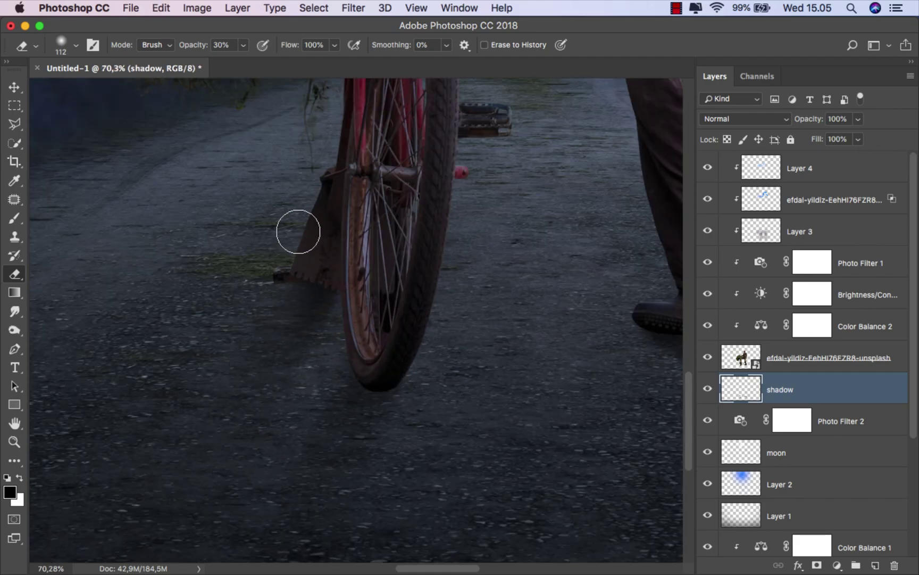
scroll(226, 425, "down", 4, "alt")
scroll(257, 386, "up", 1)
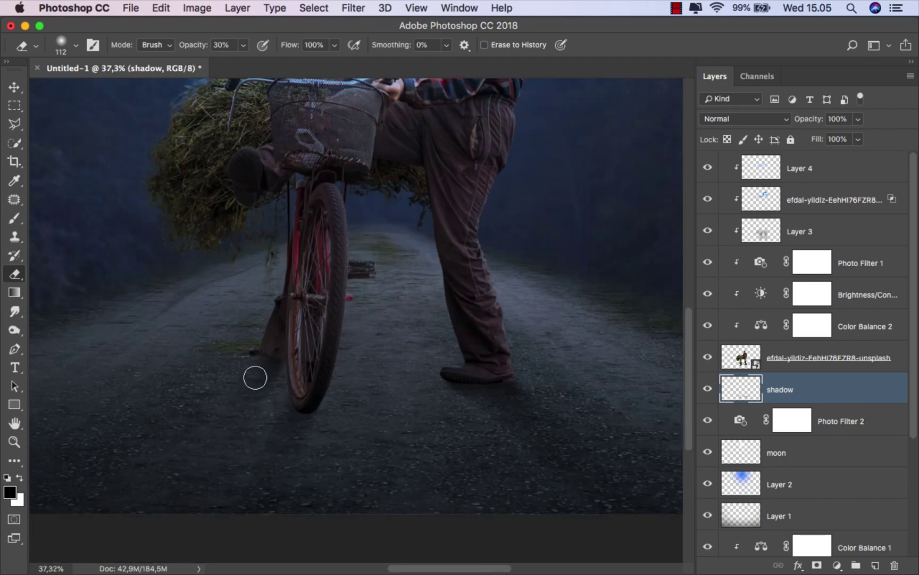
- Switch to a large soft brush and paint soft shadow on the road below the wheel
right_click(18, 226)
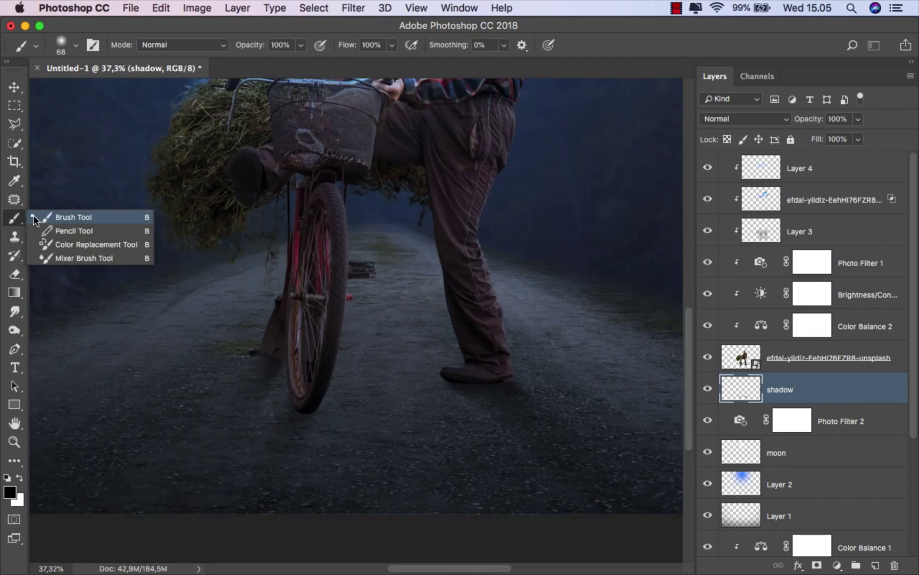
left_click(48, 214)
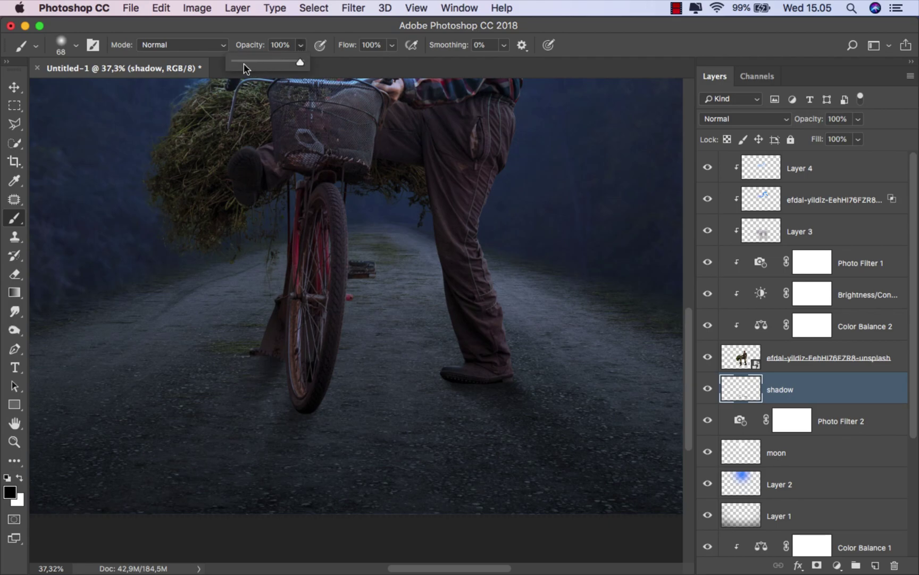
scroll(320, 404, "up", 1, "alt")
left_click_drag(298, 407, 330, 407, "ctrl+alt")
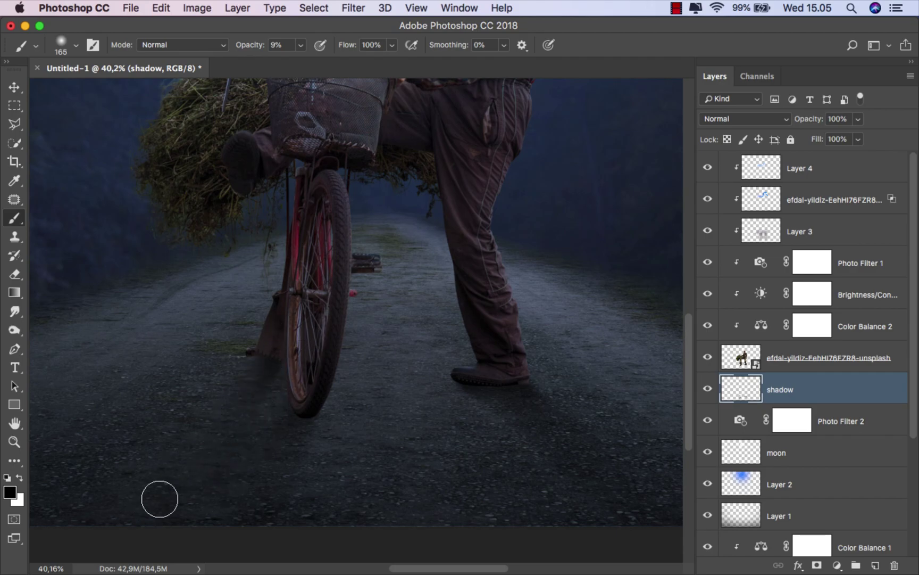
scroll(252, 435, "down", 2, "alt")
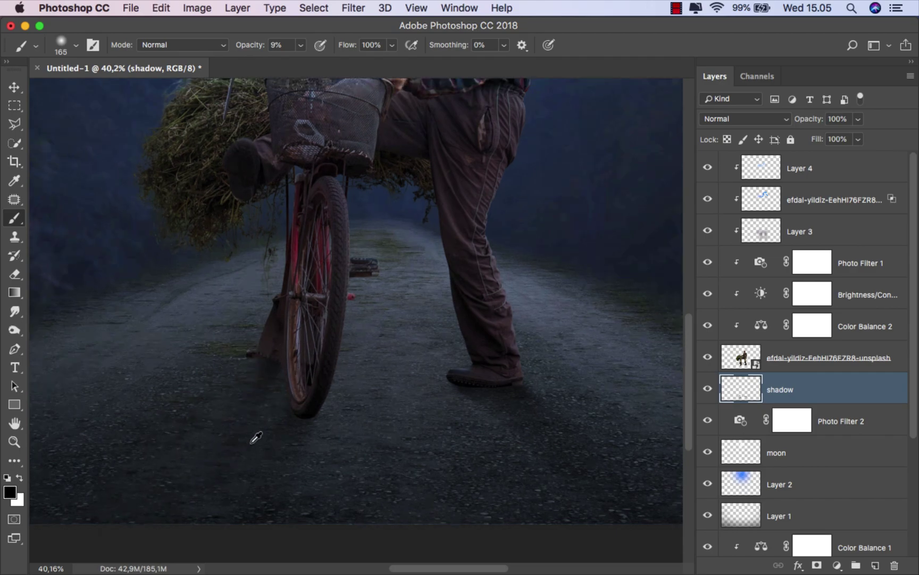
mouse_move(277, 394)
left_mouse_down()
mouse_move(244, 458)
mouse_move(236, 462)
mouse_move(221, 437)
left_mouse_up()
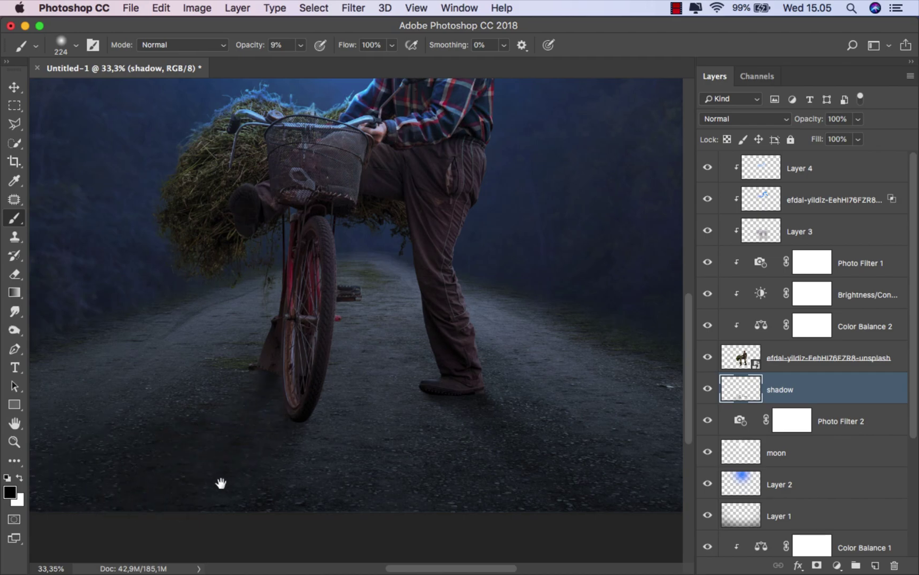
left_click_drag(220, 485, 325, 472)
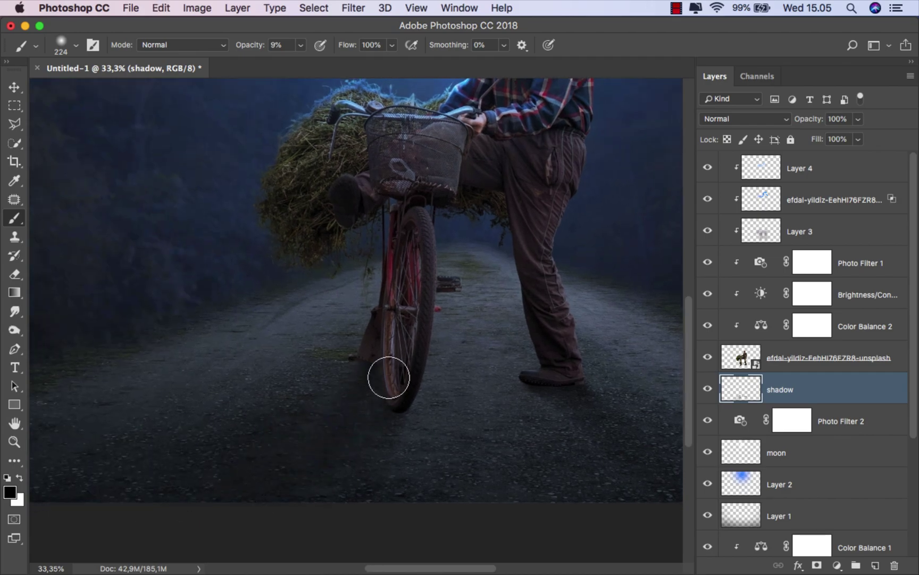
left_click_drag(390, 376, 240, 439)
- Resize the brush, add a faint shadow near the wheel, and compare with the shadow hidden
left_click_drag(452, 400, 441, 400)
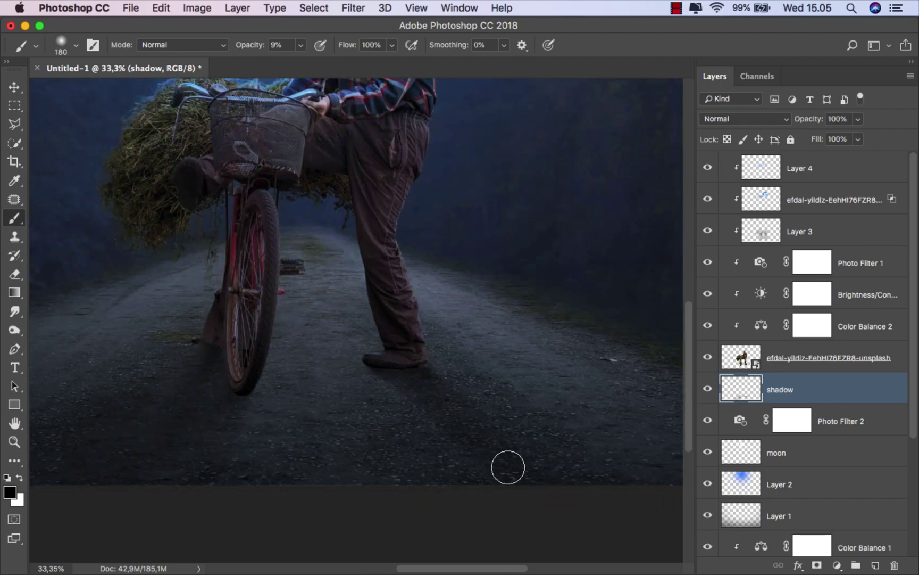
scroll(401, 451, "down", 2)
left_click_drag(462, 438, 488, 462)
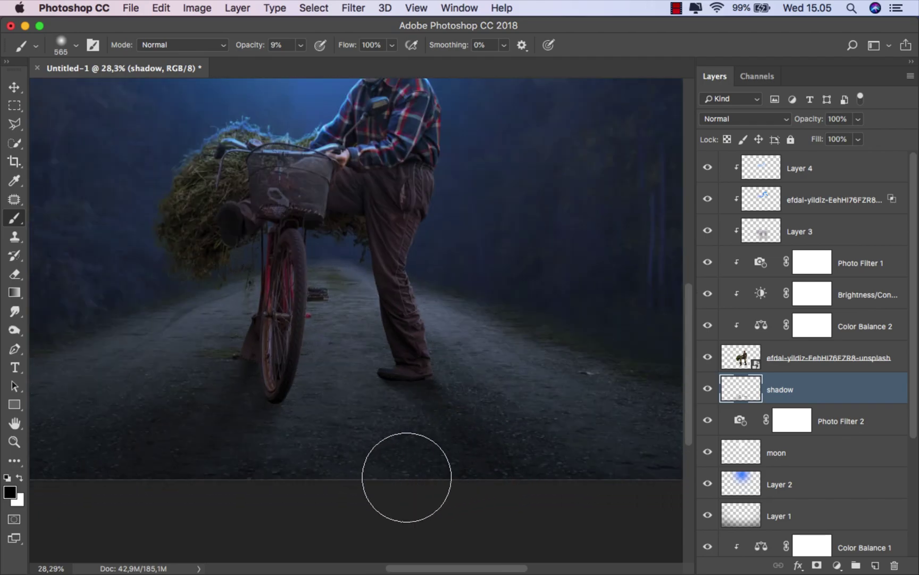
left_click_drag(283, 435, 294, 443)
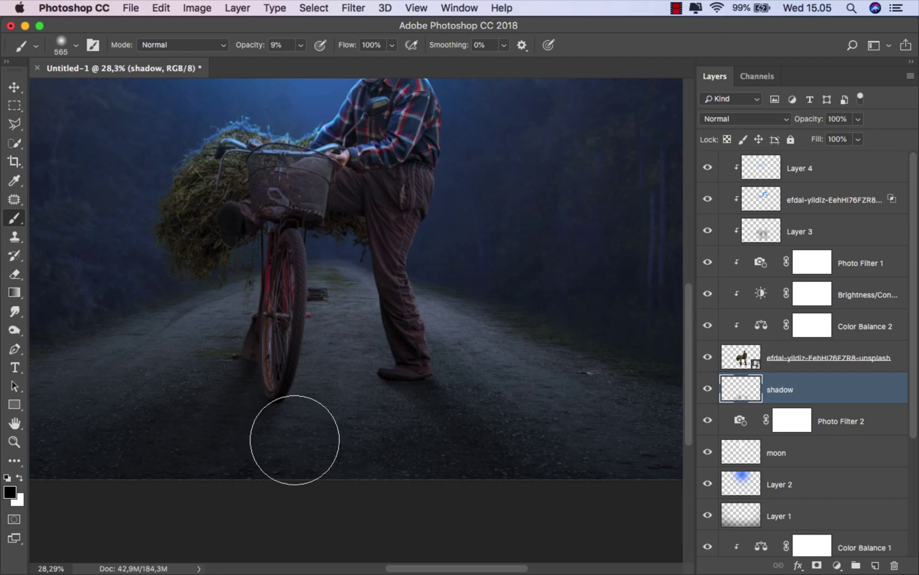
scroll(353, 450, "down", 3)
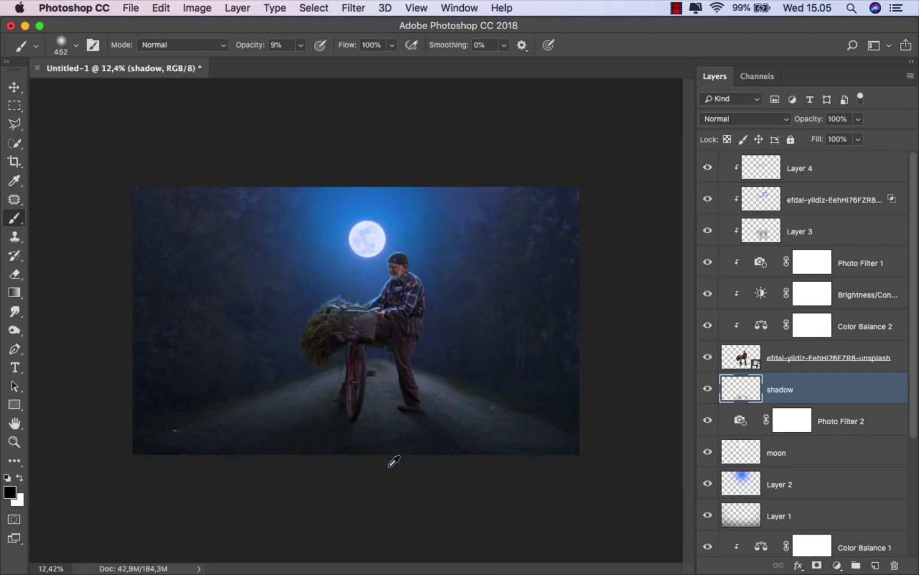
scroll(454, 457, "up", 1)
scroll(448, 443, "up", 1)
scroll(437, 447, "up", 1)
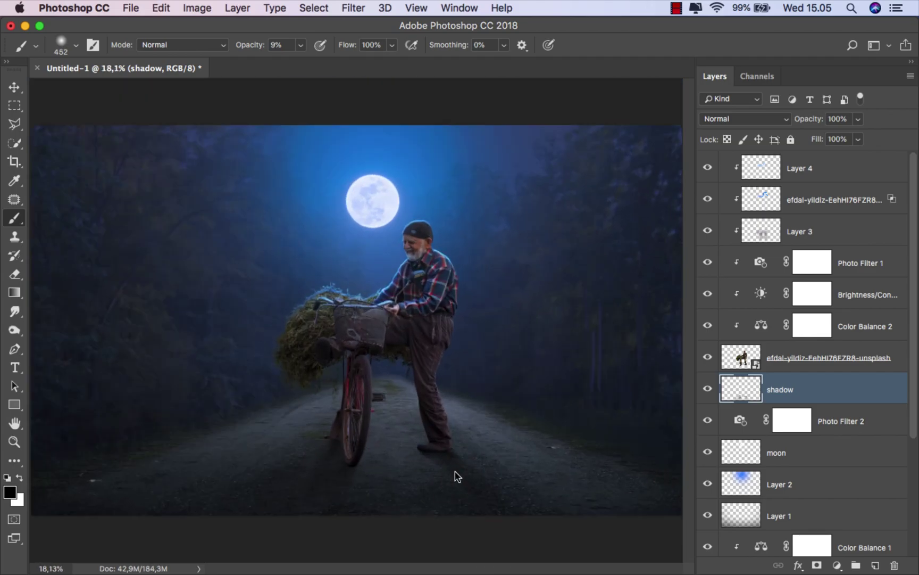
scroll(468, 479, "up", 1)
scroll(492, 486, "up", 1)
scroll(533, 494, "down", 1)
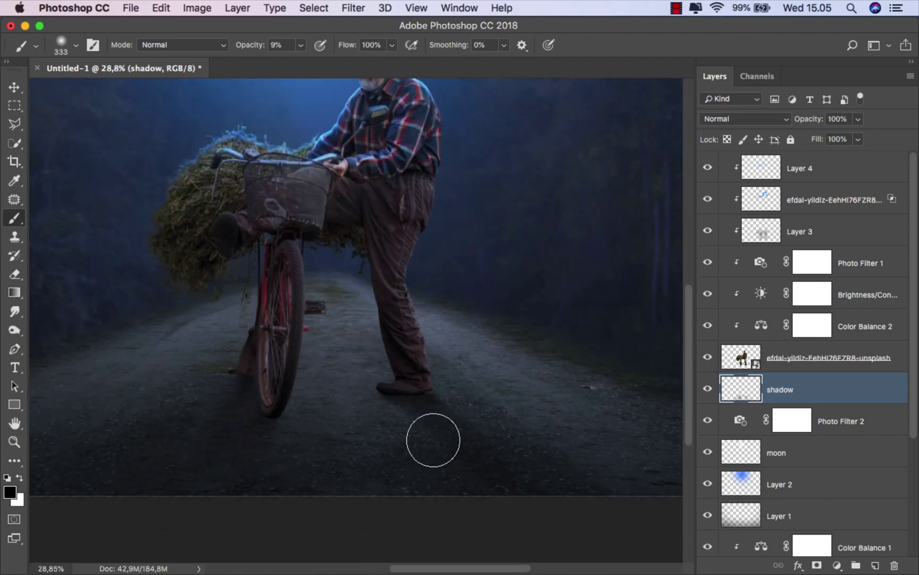
scroll(452, 440, "down", 1)
scroll(472, 440, "down", 2)
left_click(707, 391)
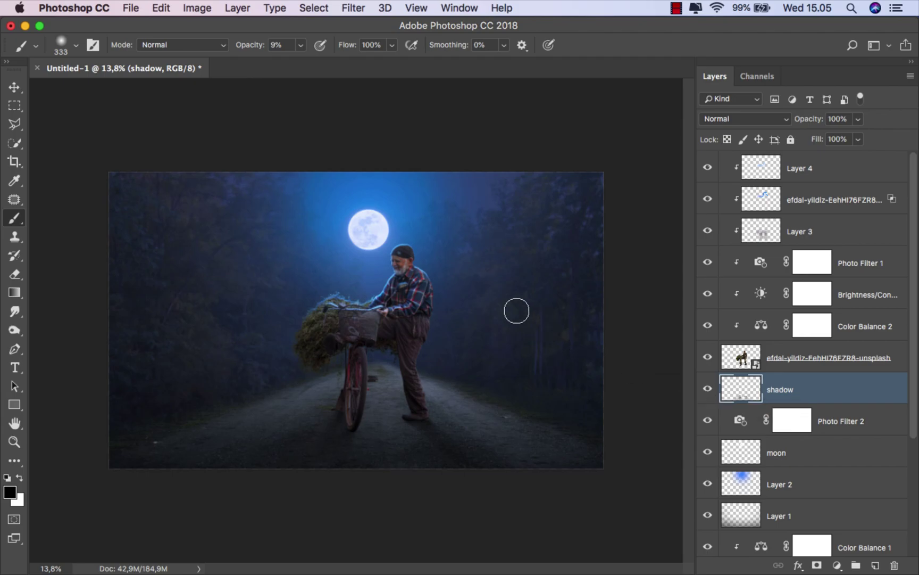
scroll(515, 308, "up", 2)
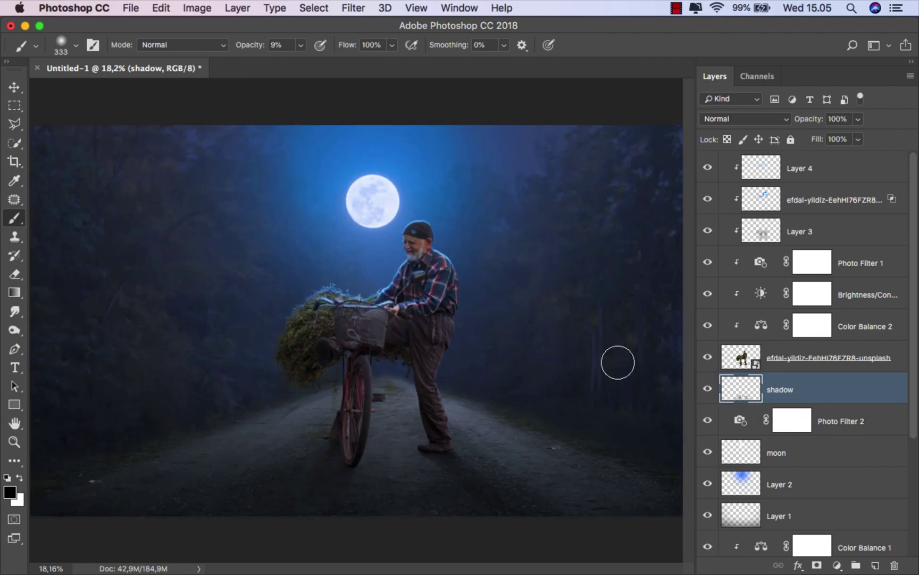
- Add a Brightness/Contrast adjustment at -45 brightness above Layer 4, at the top of the stack
key("v")
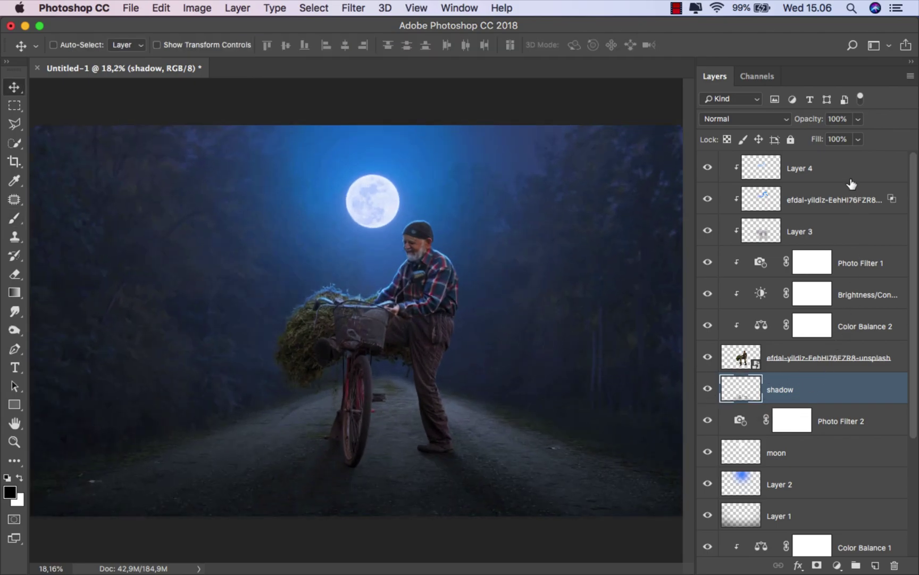
left_click(849, 175)
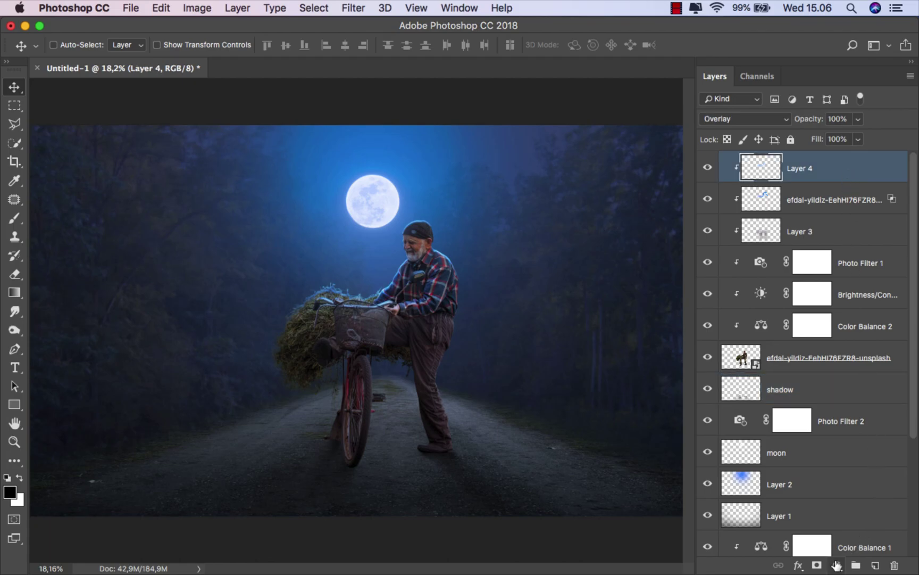
left_click(837, 565)
left_click(852, 337)
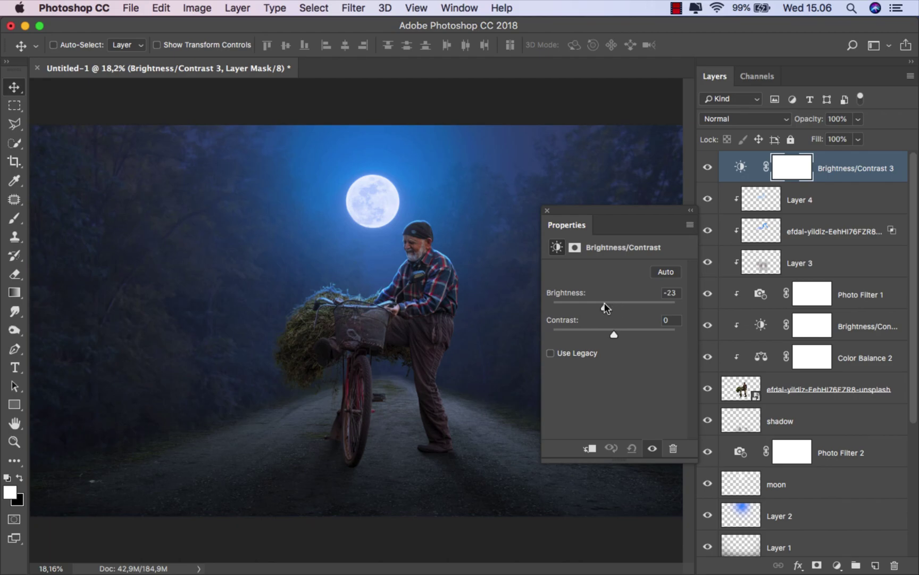
left_click_drag(604, 304, 595, 304)
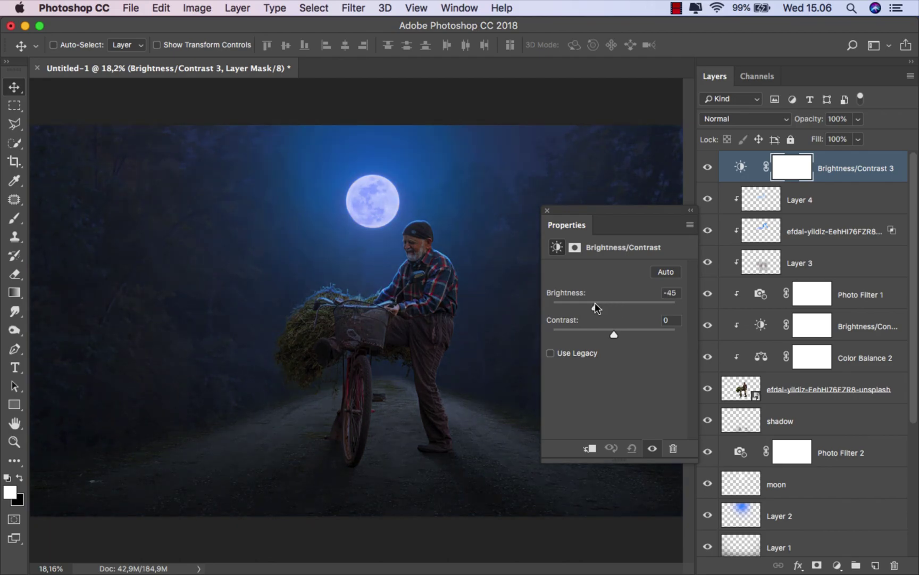
left_click(547, 211)
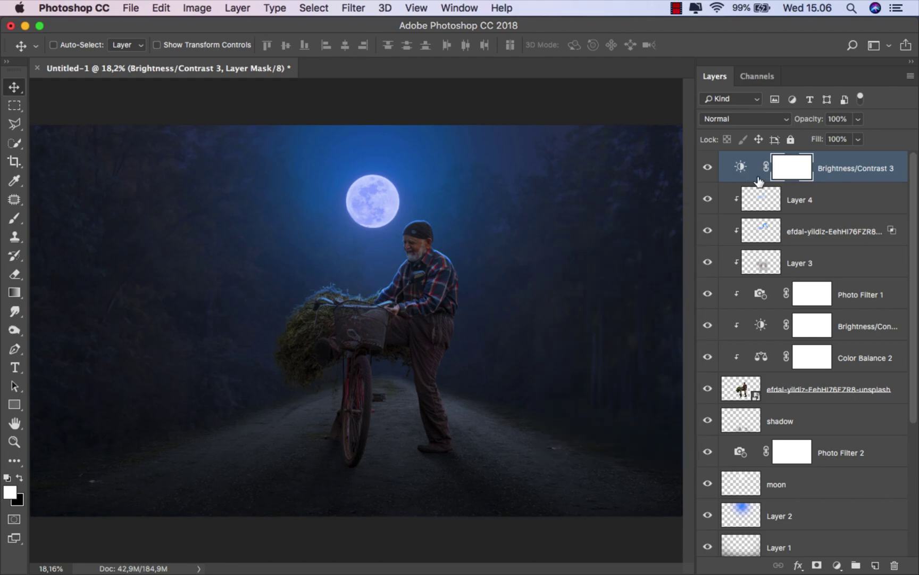
- Switch to the Gradient Tool
left_click(25, 292)
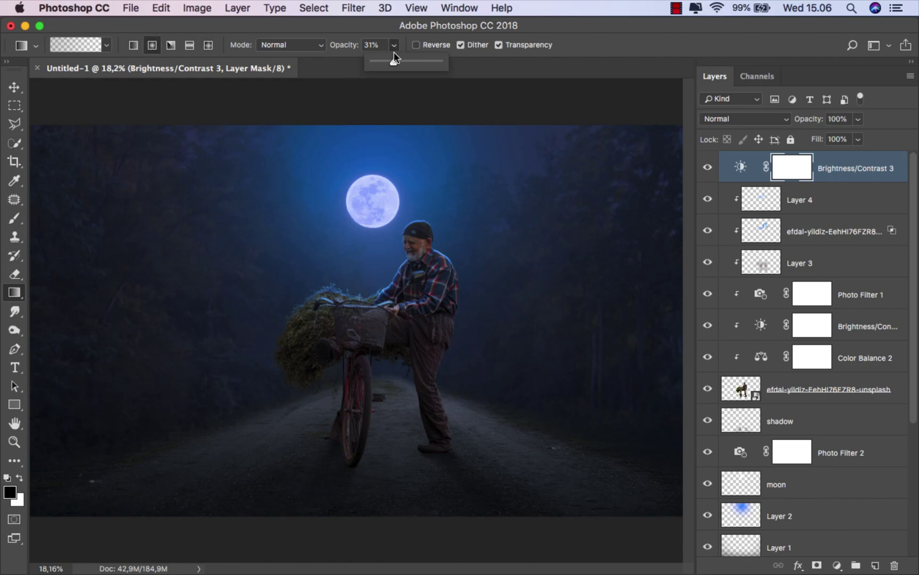
- Draw a 100% radial gradient on the mask from the moon toward the bottom-right corner
left_click_drag(422, 66, 527, 81)
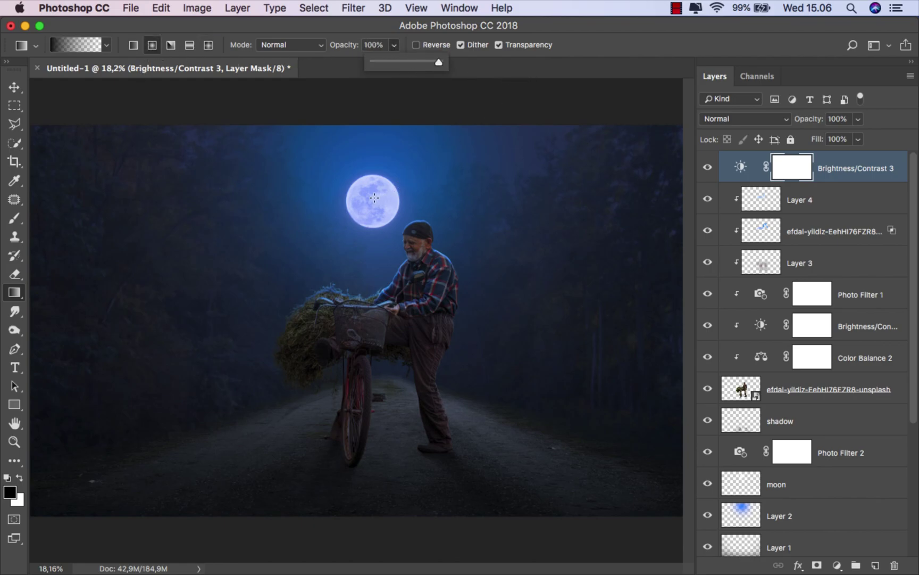
left_click_drag(375, 198, 683, 515)
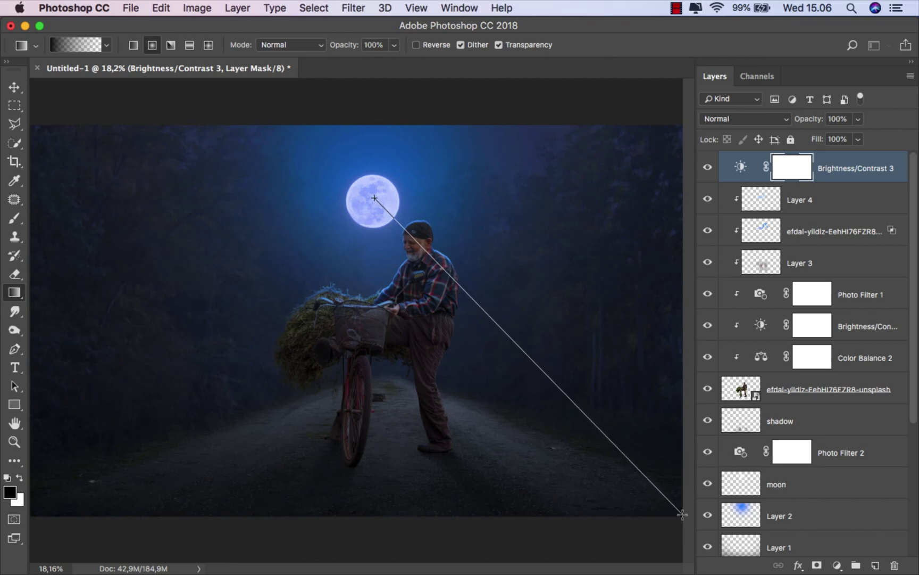
left_click_drag(636, 461, 636, 461)
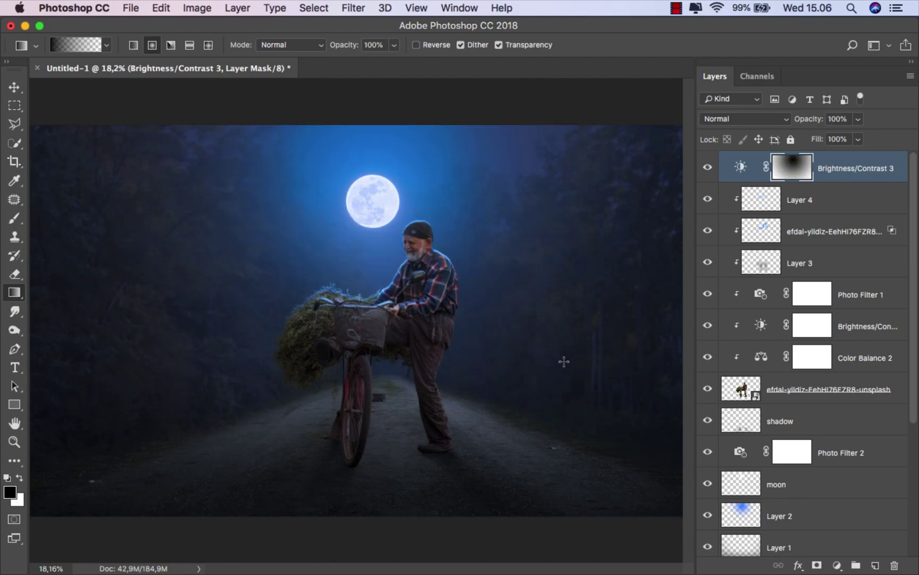
left_click(709, 169)
left_click(709, 168)
- Add a softer 21% radial gradient from the moon to the bottom-right corner
left_click(394, 45)
left_click(341, 62)
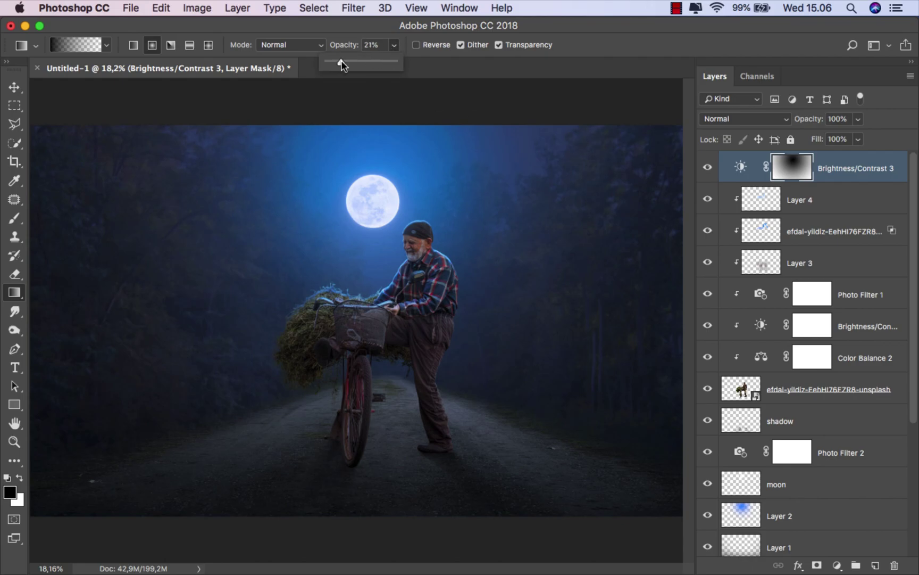
left_click_drag(366, 198, 685, 515)
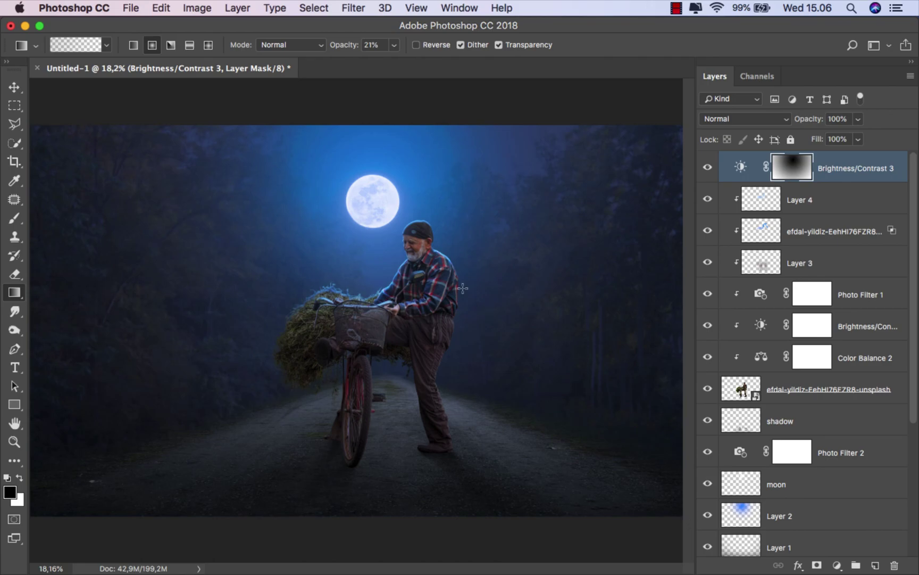
left_click_drag(372, 205, 684, 516)
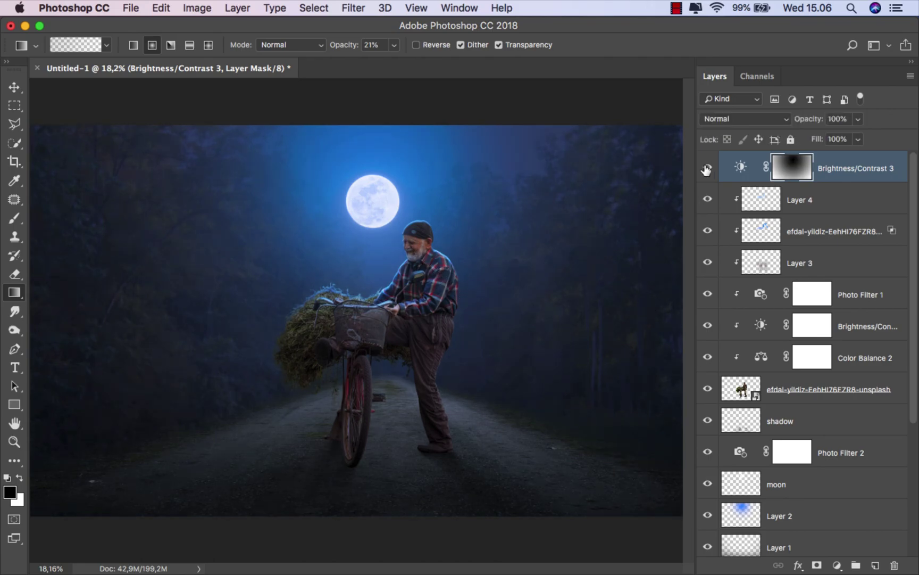
key("super+2")
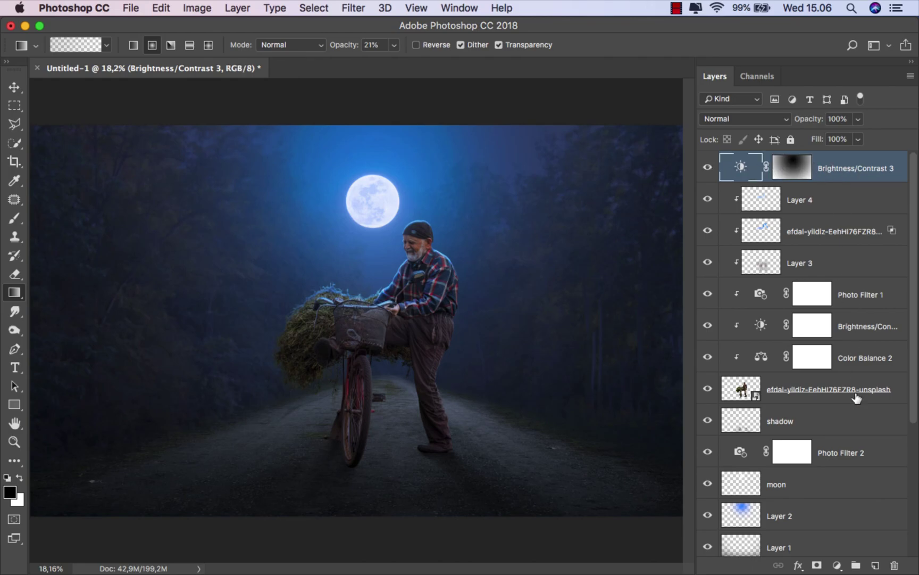
- Add a Photo Filter adjustment with the Cooling Filter (80) preset and compare it on and off
left_click(837, 565)
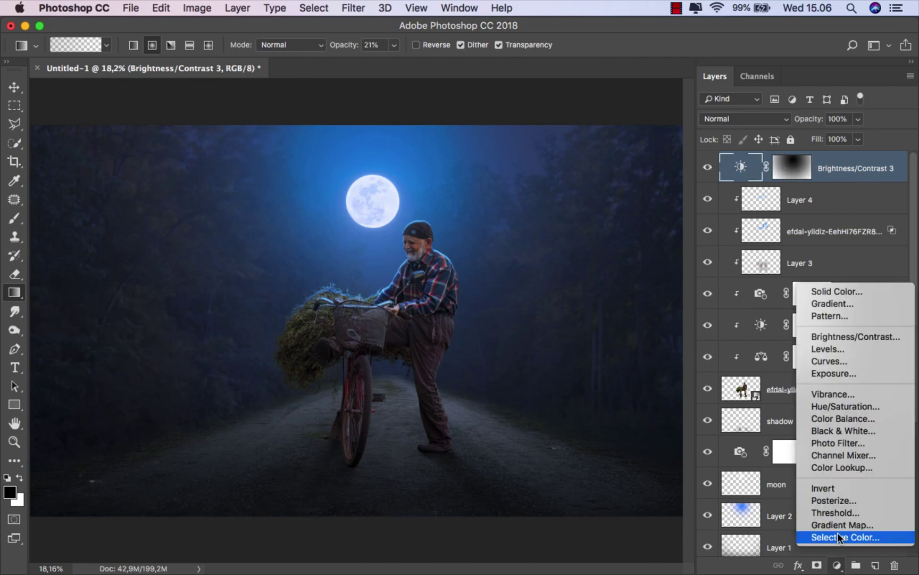
left_click(857, 446)
left_click(641, 271)
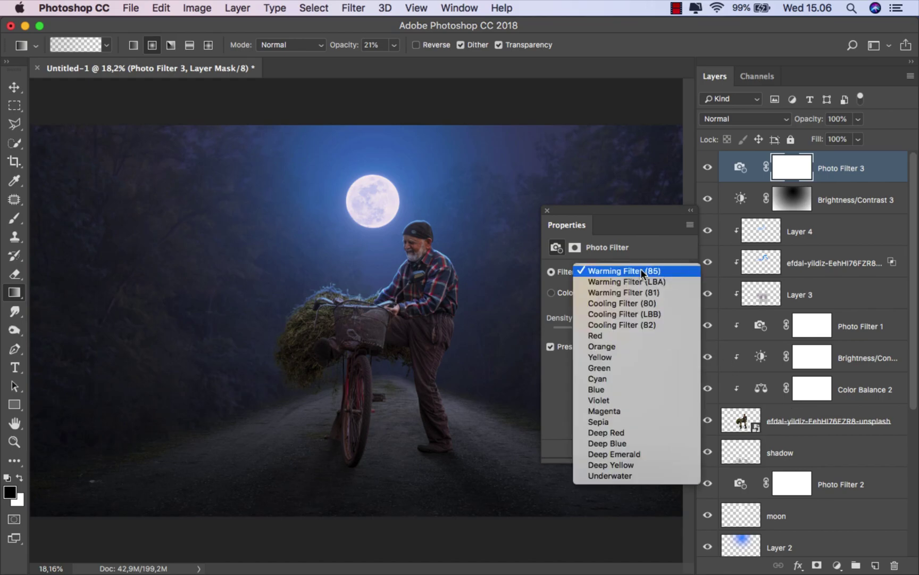
left_click(643, 302)
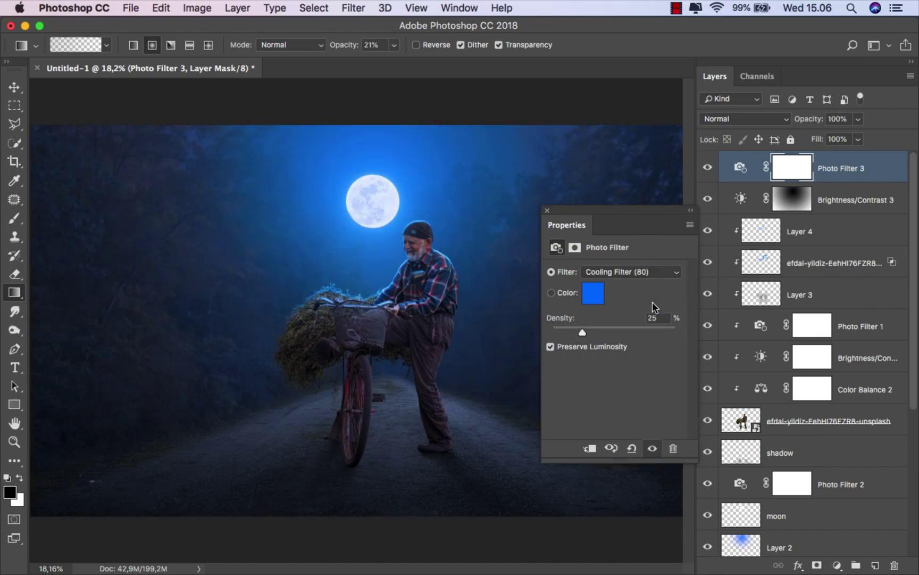
left_click(544, 210)
left_click(708, 168)
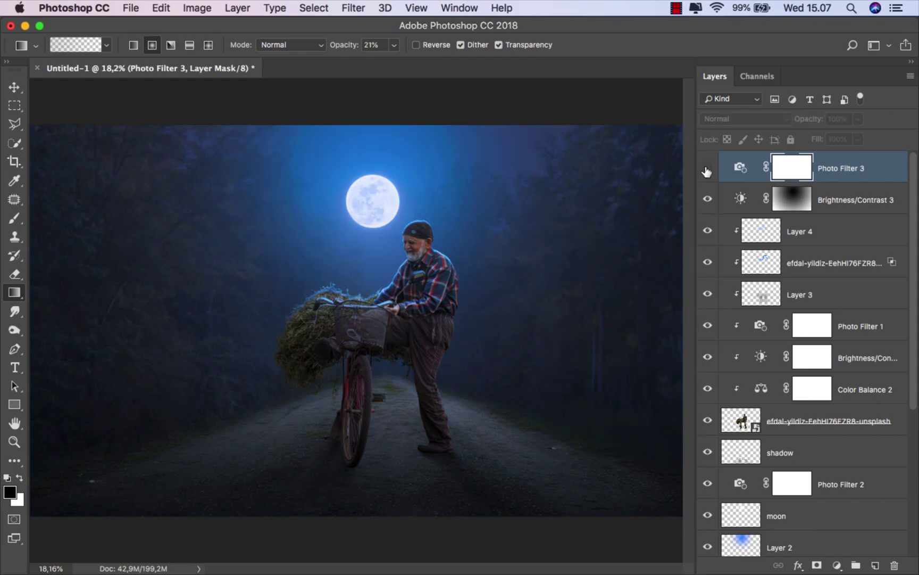
left_click(707, 168)
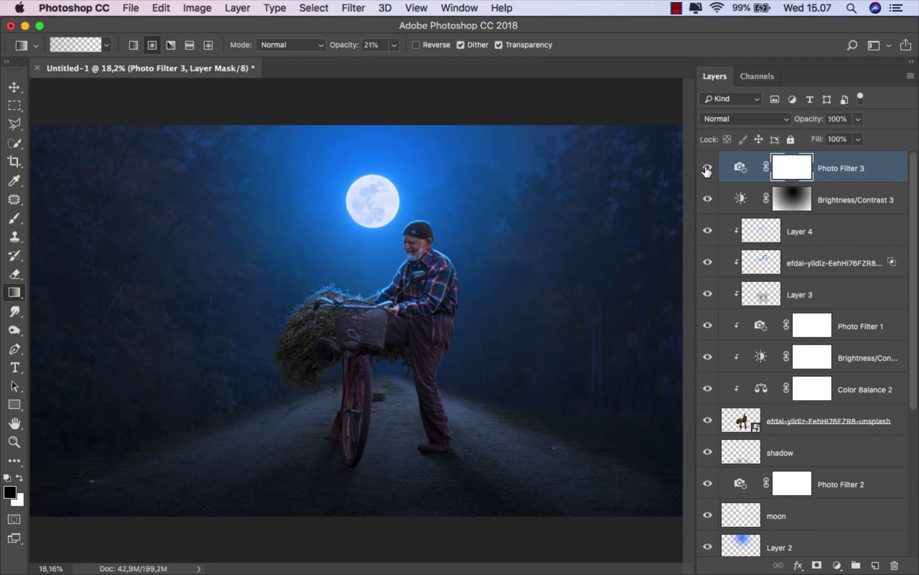
left_click(830, 170)
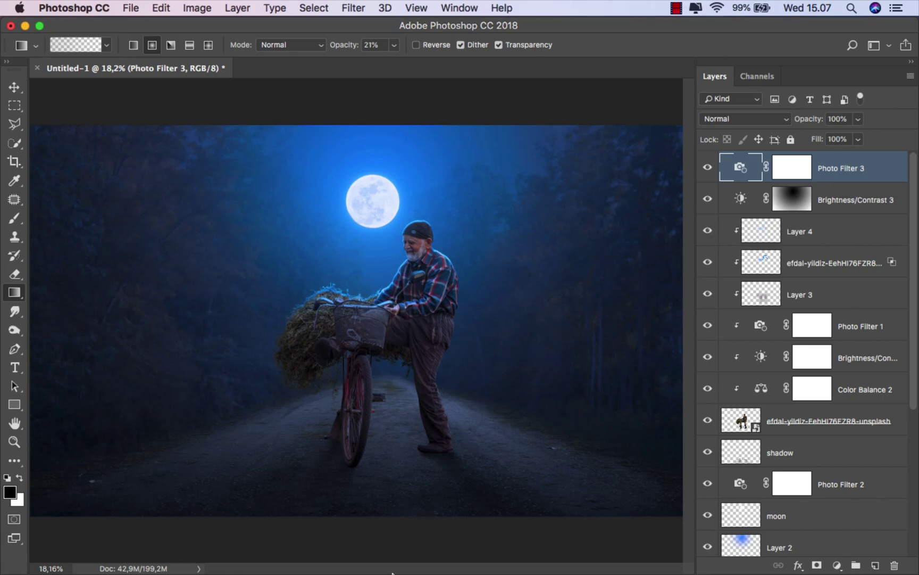
- Place the snow-and-dust particles image into the composite, stretched to fill the canvas
left_click(347, 530)
left_click(317, 109)
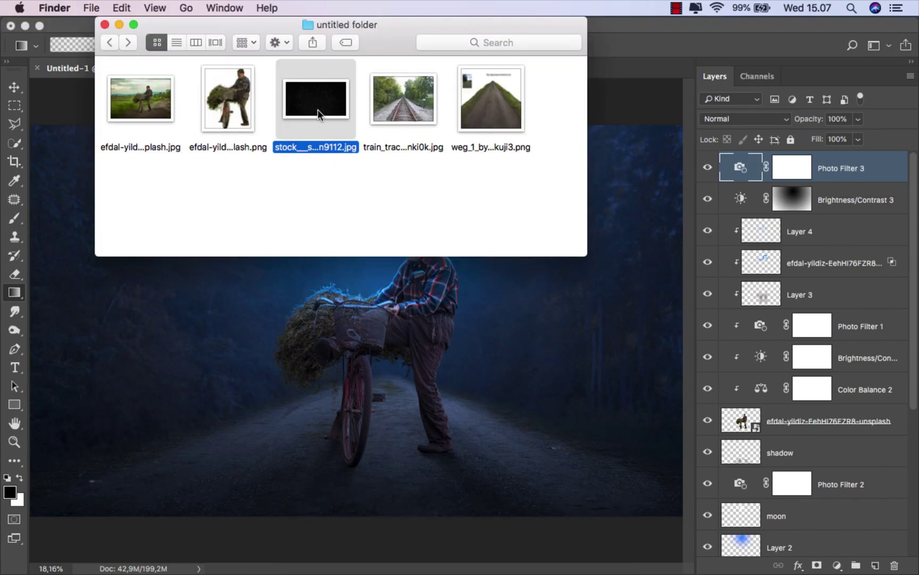
left_click_drag(318, 110, 346, 418)
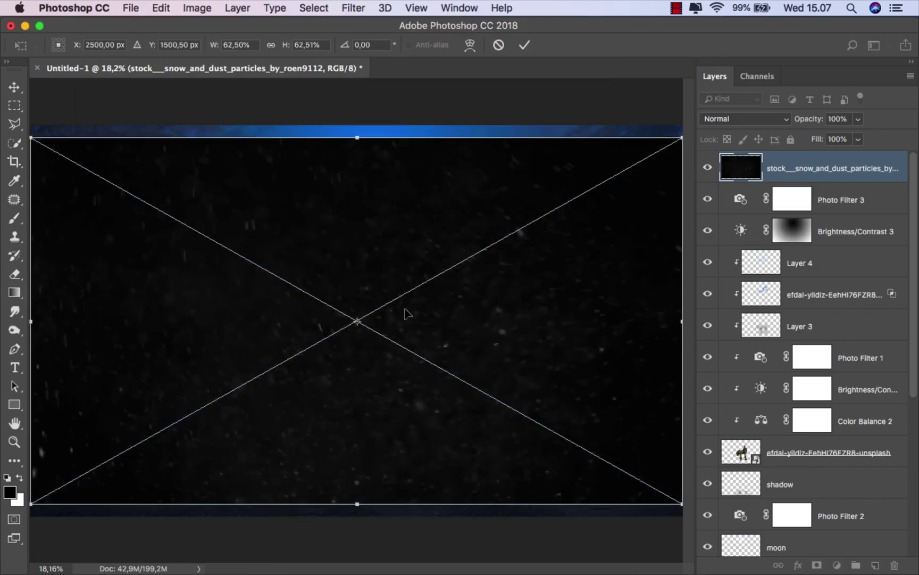
key("super+minus")
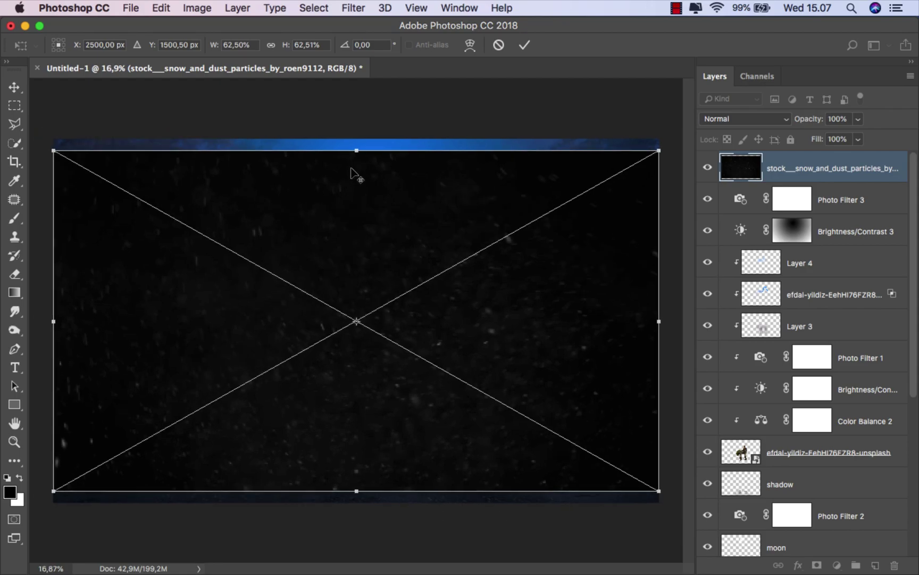
left_click_drag(357, 145, 357, 133)
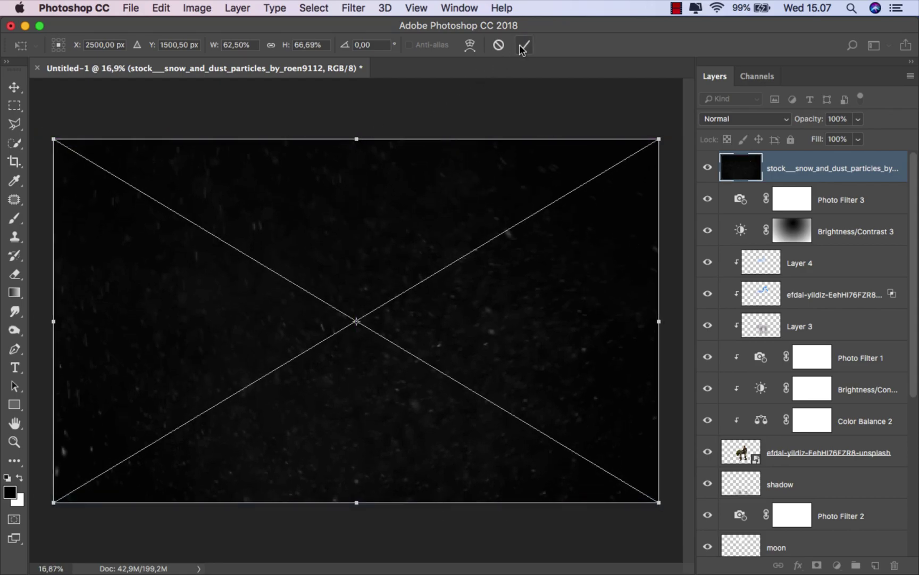
key("g")
- Blend the particles layer with Color Dodge and add an empty Layer 5 on top
left_click(713, 119)
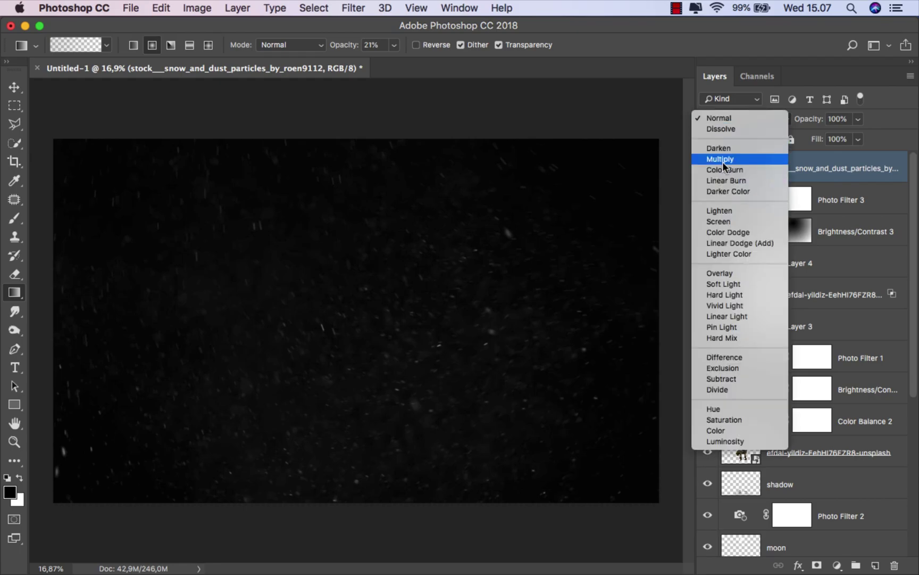
left_click(730, 232)
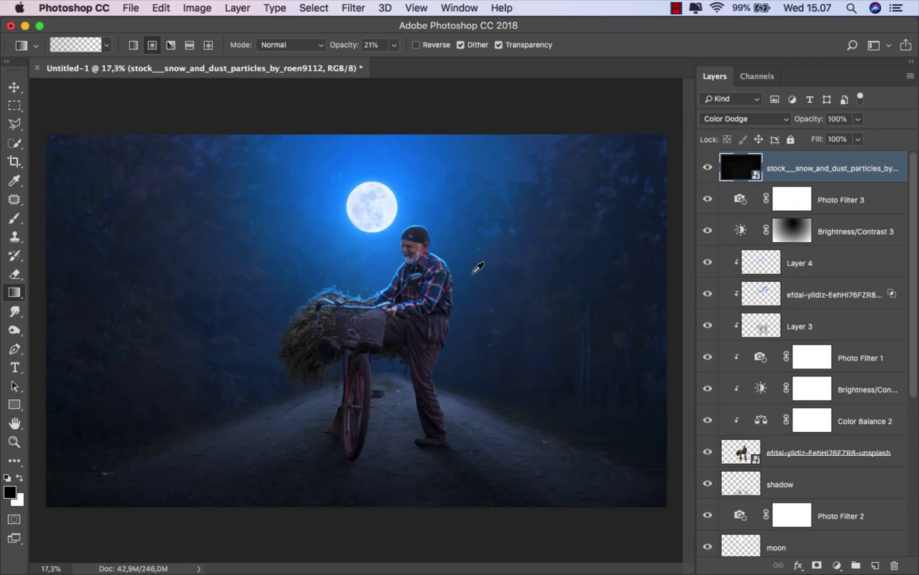
left_click(708, 169)
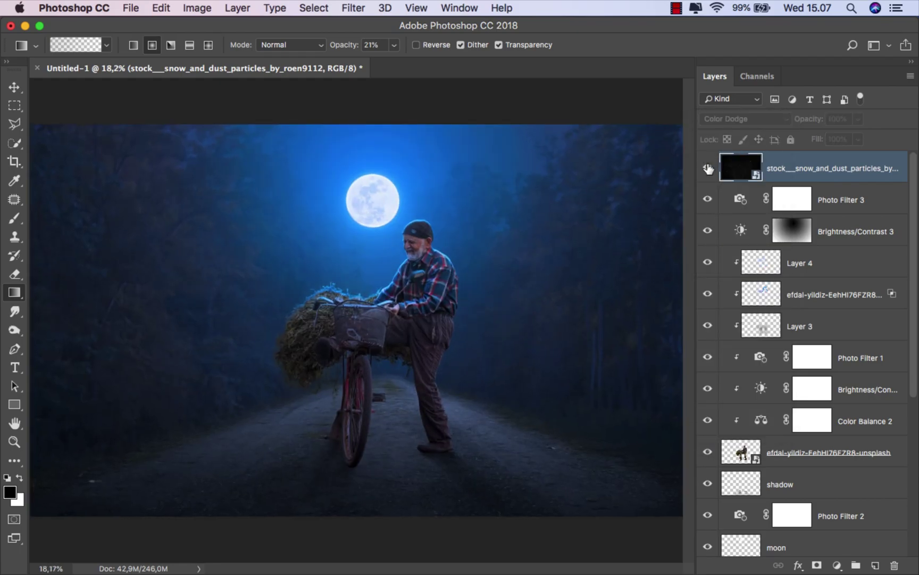
key("v")
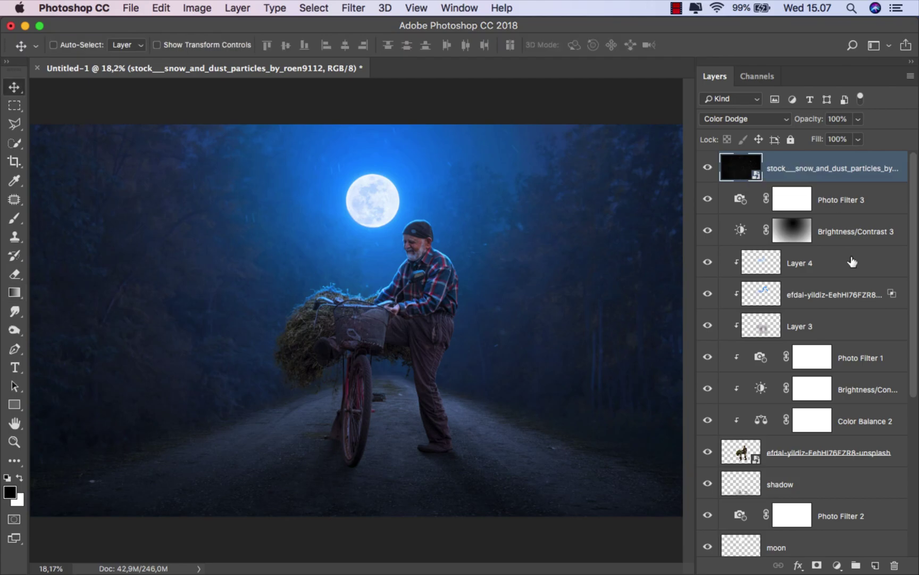
left_click(875, 565)
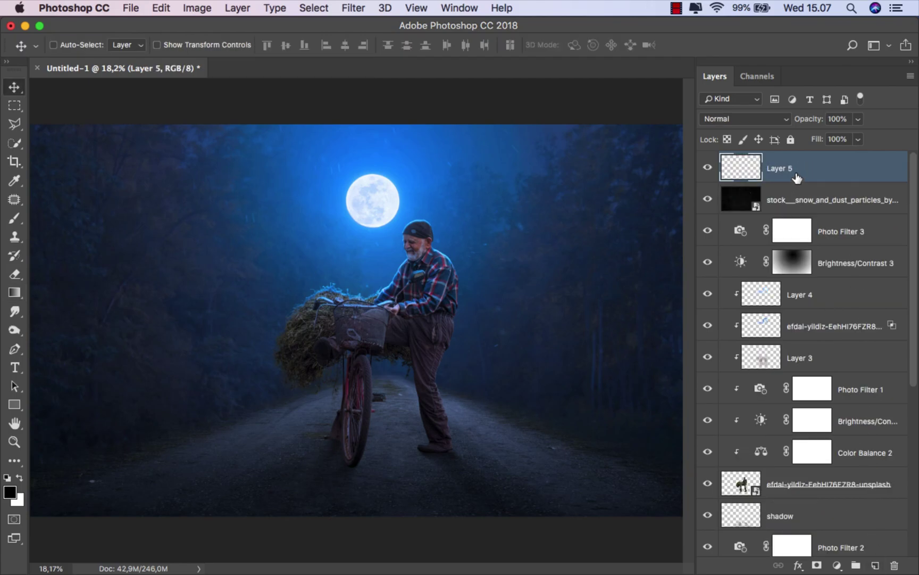
- Stamp all visible layers into Layer 5 and convert it to a smart object
key("super+alt+shift+e")
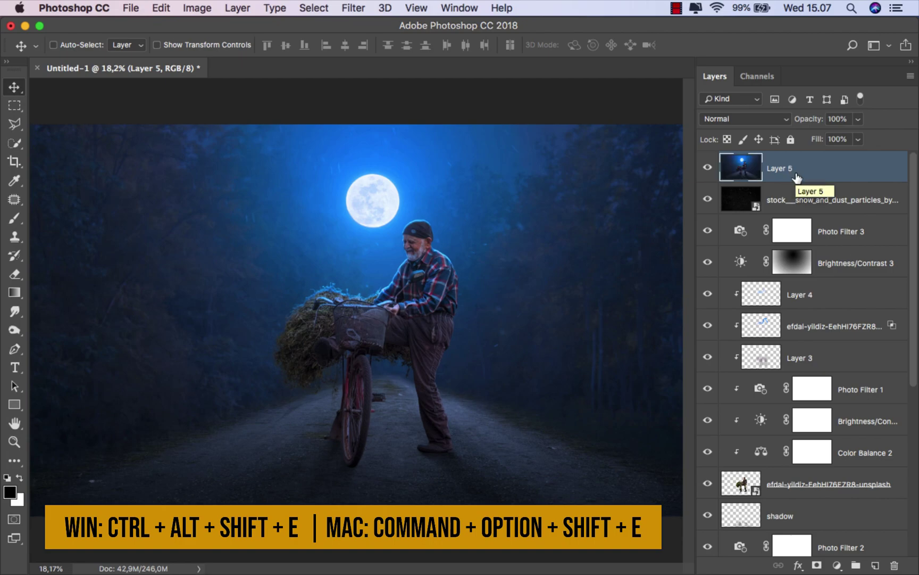
right_click(808, 165)
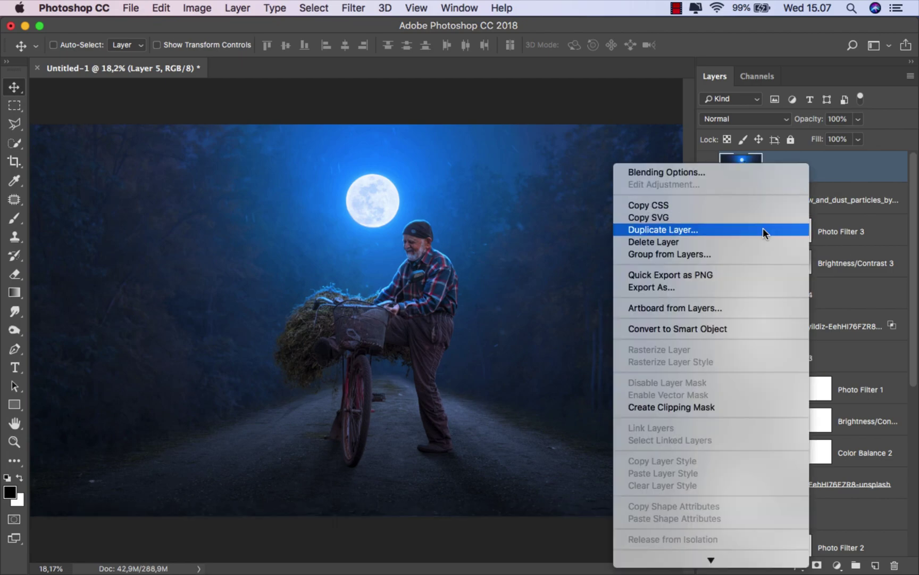
left_click(704, 330)
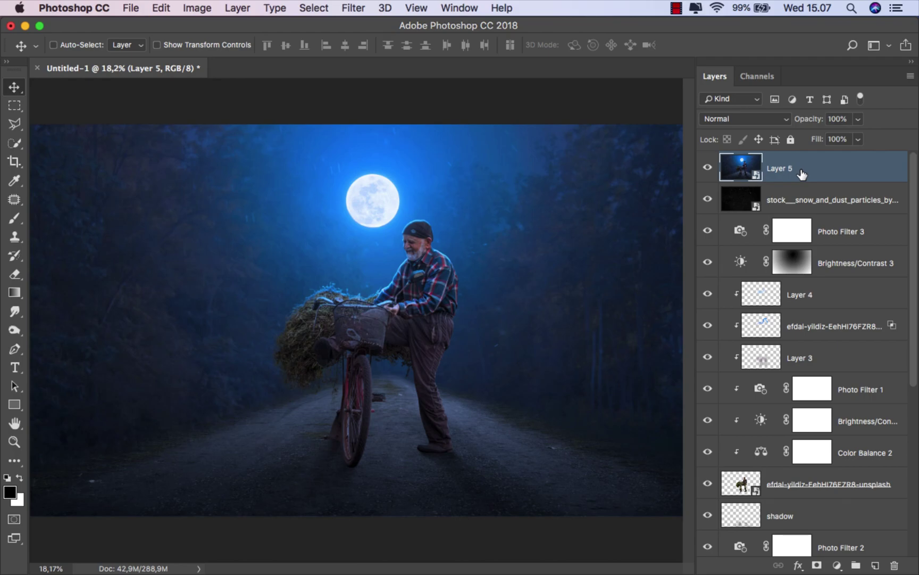
left_click(365, 9)
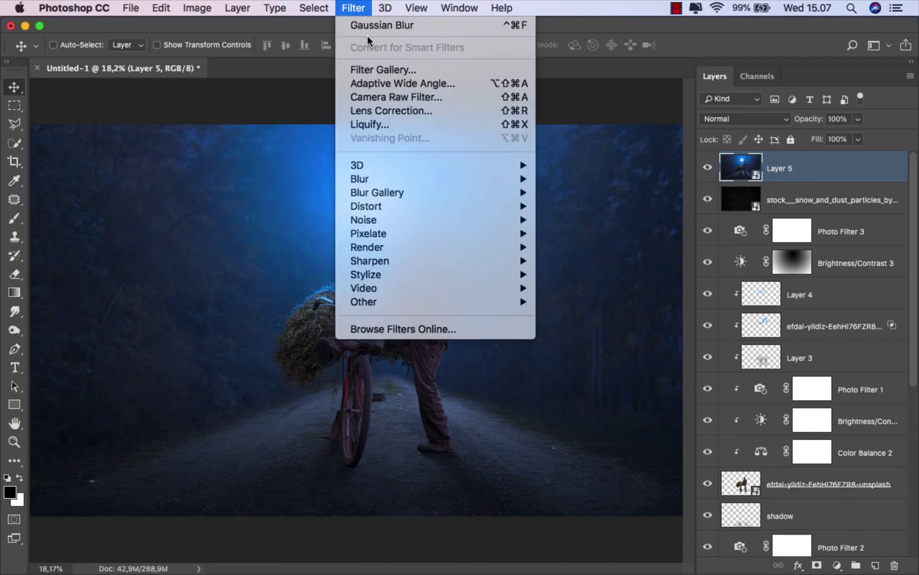
- In the Camera Raw Filter, set tint +17, temperature -3, exposure +0,05, highlights +12, clarity +4
left_click(452, 100)
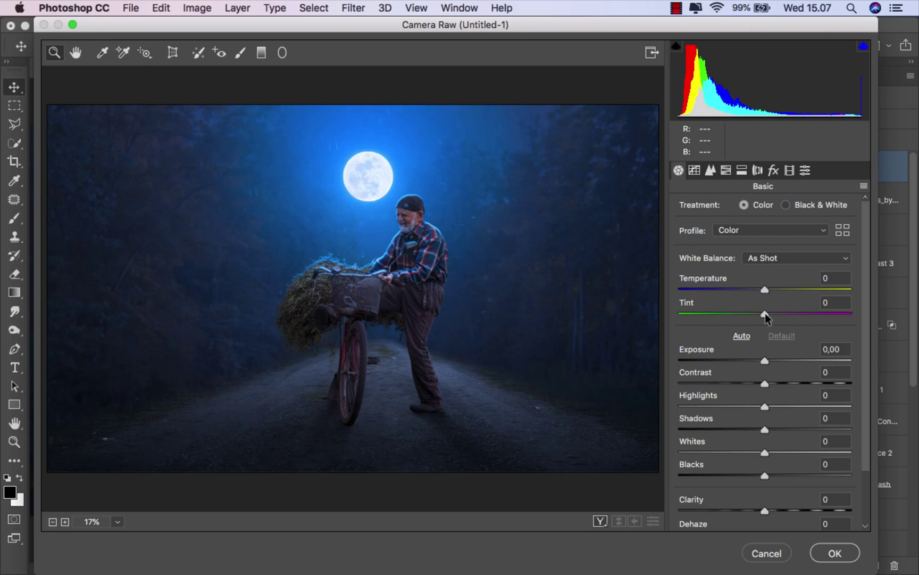
left_click_drag(765, 313, 780, 313)
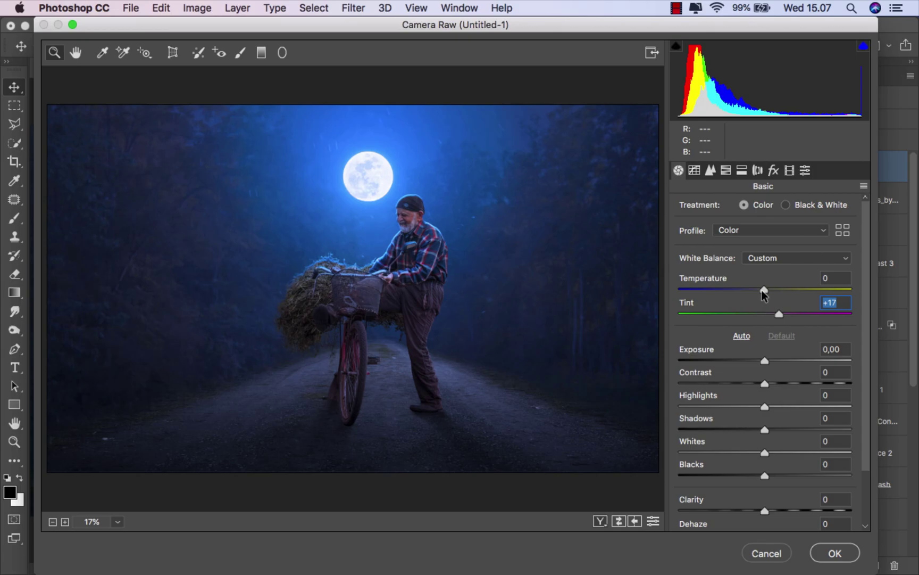
left_click_drag(764, 289, 761, 290)
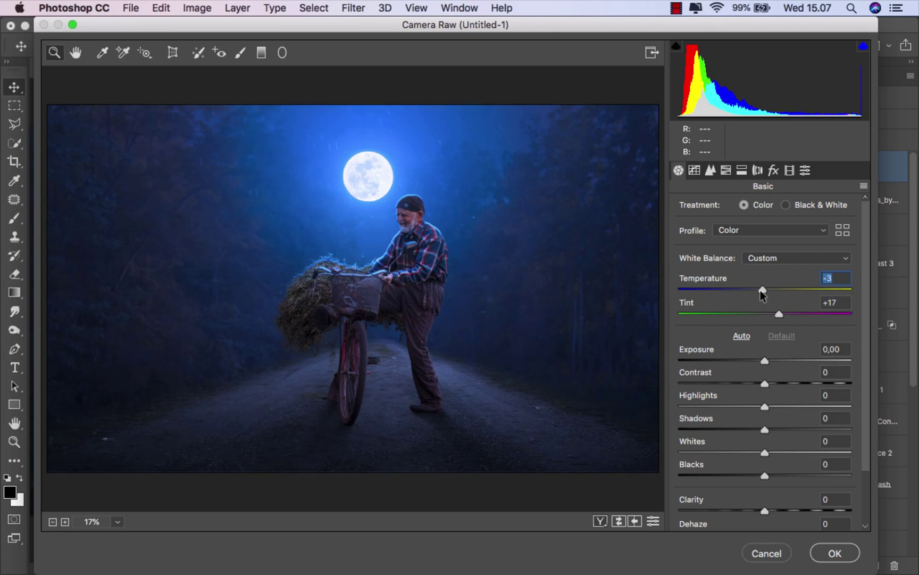
left_click_drag(764, 359, 765, 359)
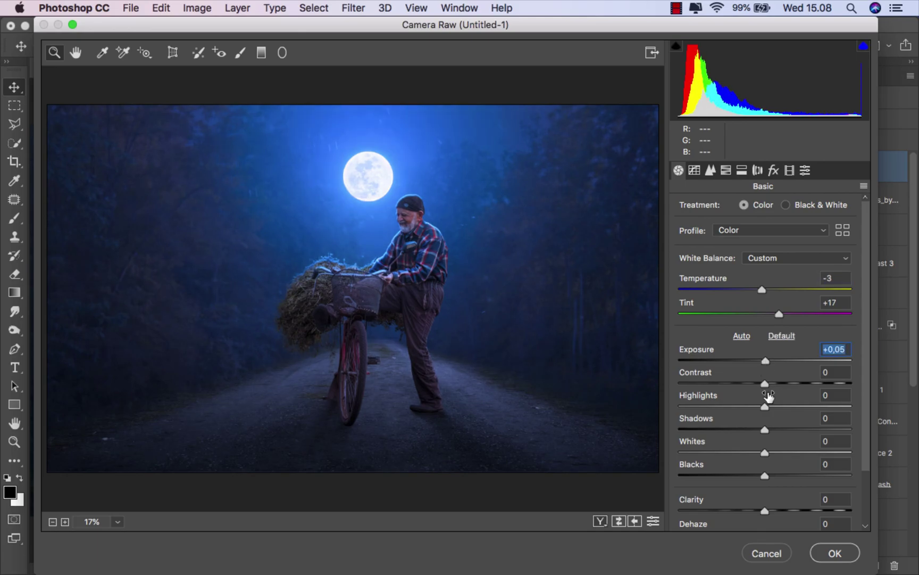
left_click_drag(764, 406, 775, 407)
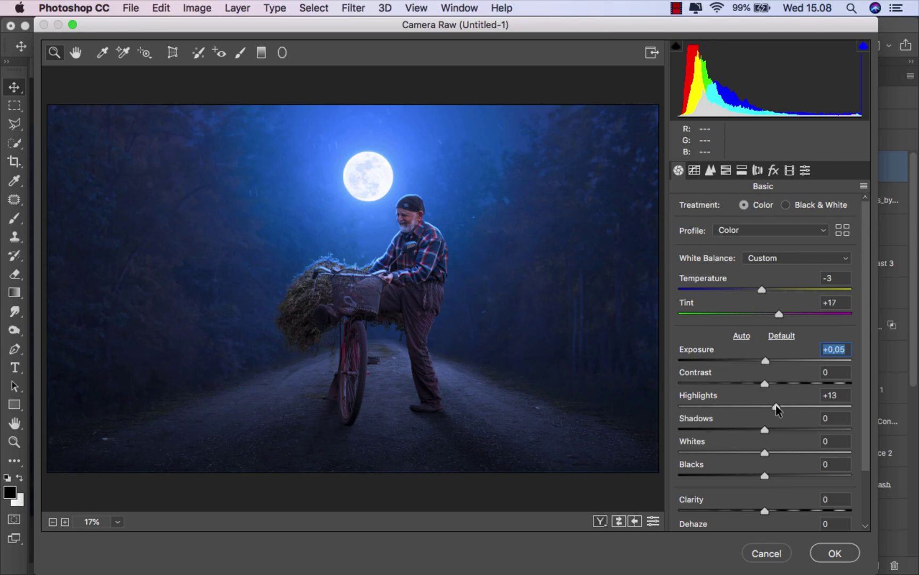
left_click(776, 404)
scroll(771, 498, "down", 2)
left_click_drag(763, 475, 768, 476)
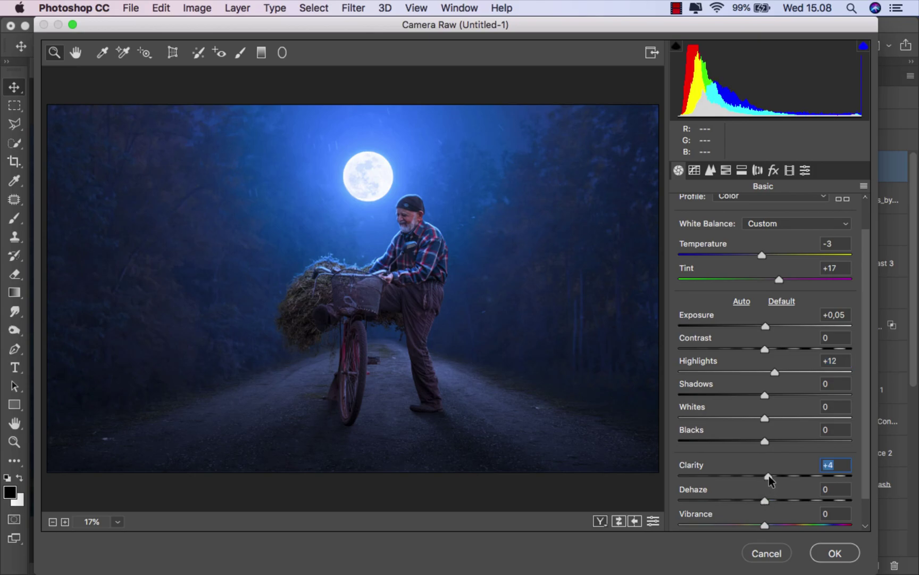
- Pull two tone-curve points slightly down, lift the black point, and raise parametric Lights to +7
left_click(695, 171)
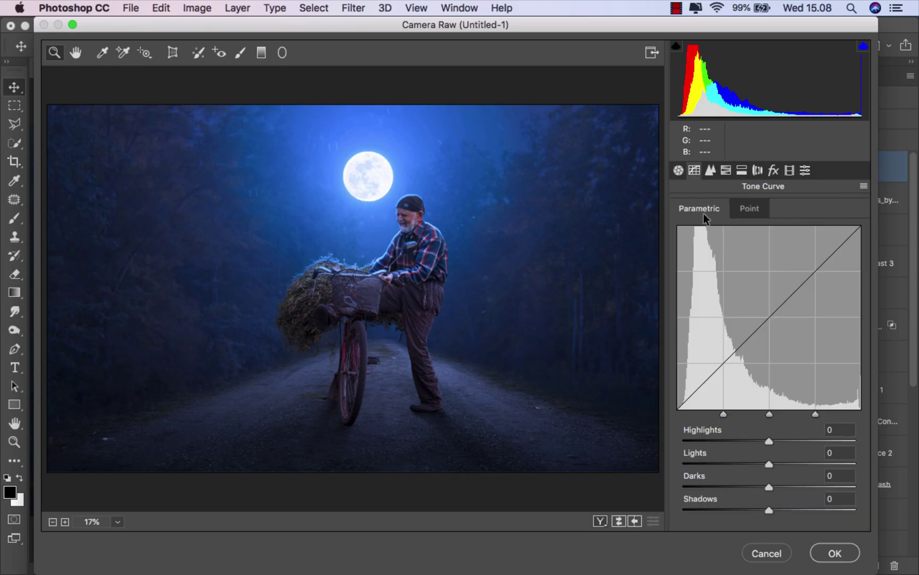
left_click(751, 210)
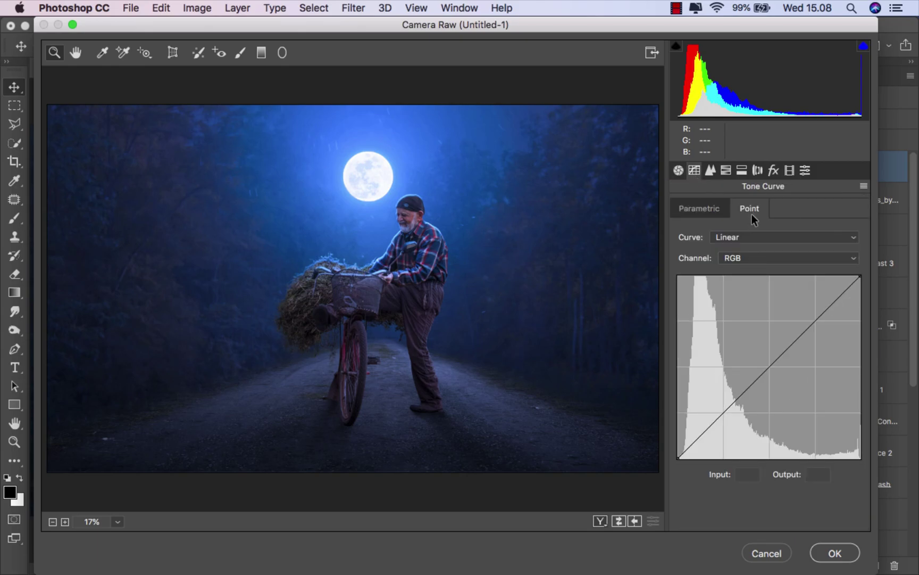
left_click_drag(770, 366, 772, 368)
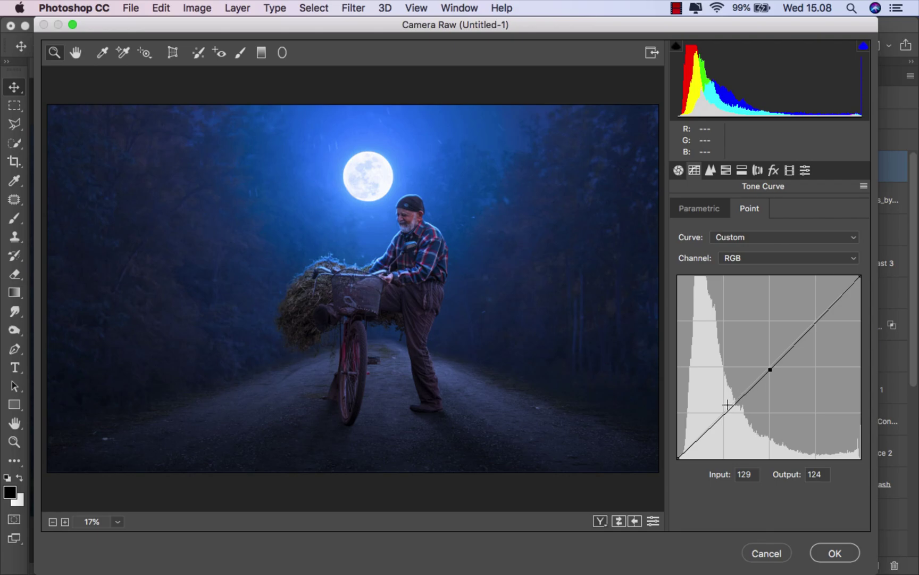
left_click_drag(724, 413, 722, 415)
left_click_drag(678, 458, 677, 452)
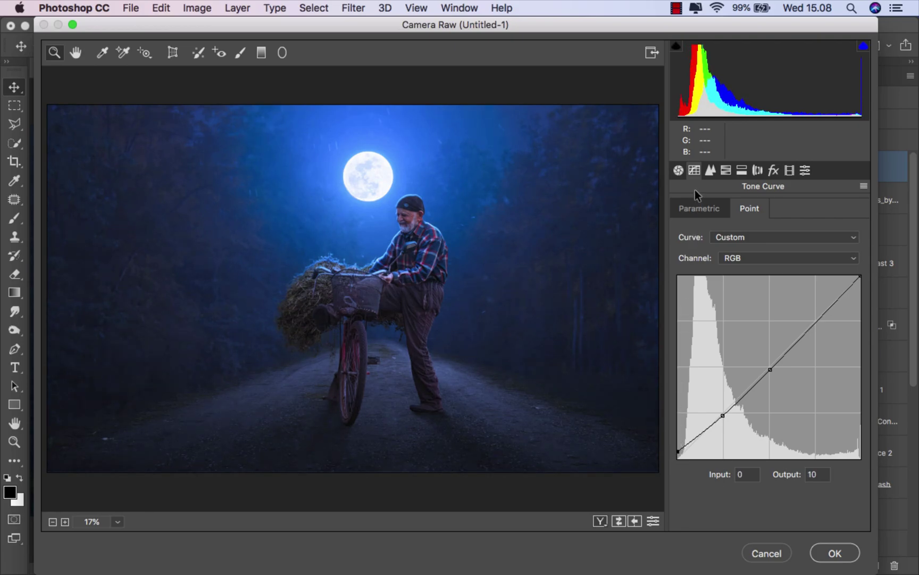
left_click(717, 212)
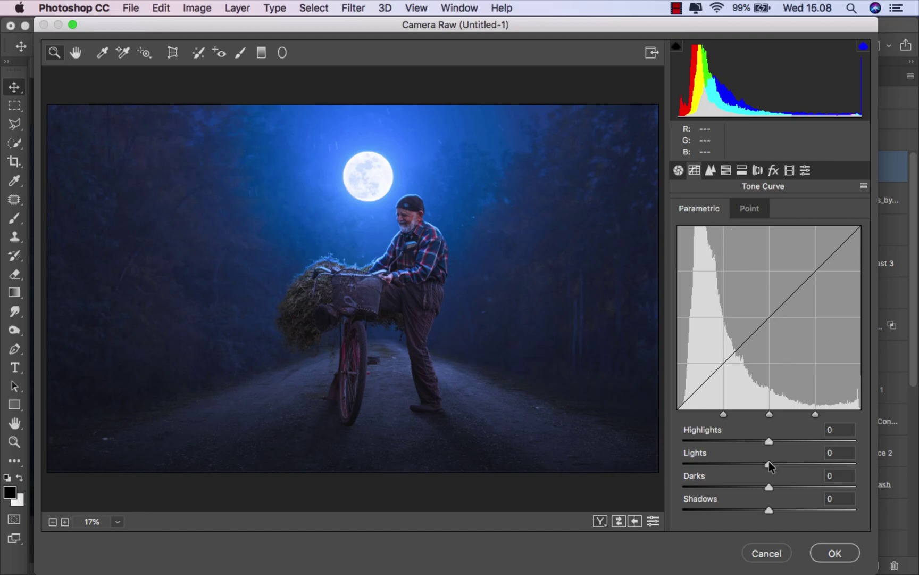
left_click_drag(769, 460, 775, 458)
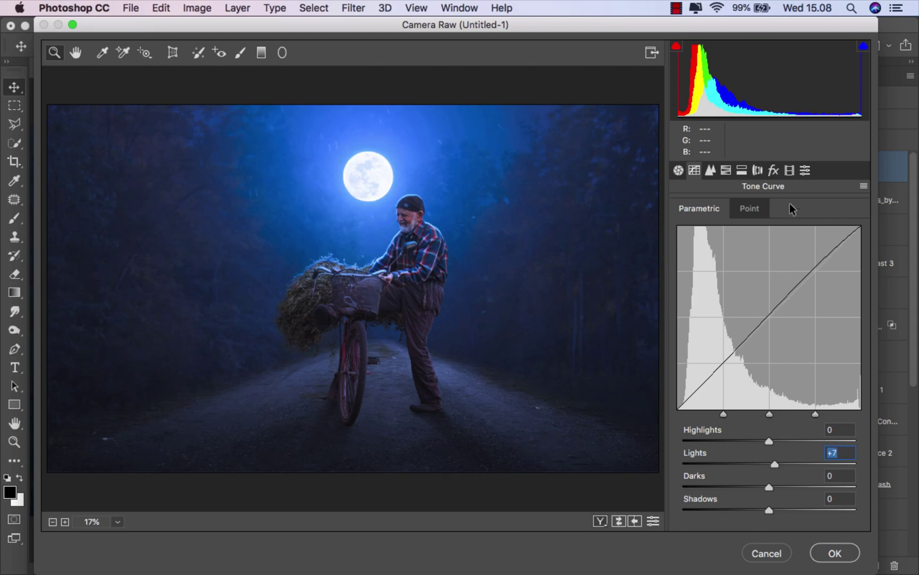
- Set Red Primary hue to -7 and split-tone the shadows at hue 269, saturation 5
left_click(785, 174)
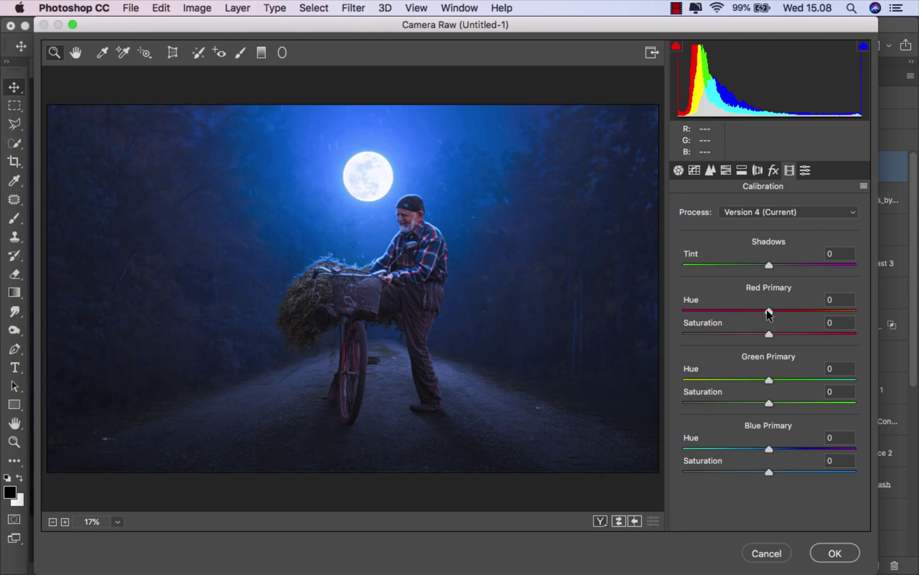
mouse_move(766, 310)
left_mouse_down()
mouse_move(862, 302)
mouse_move(762, 291)
mouse_move(783, 290)
left_mouse_up()
left_click(741, 170)
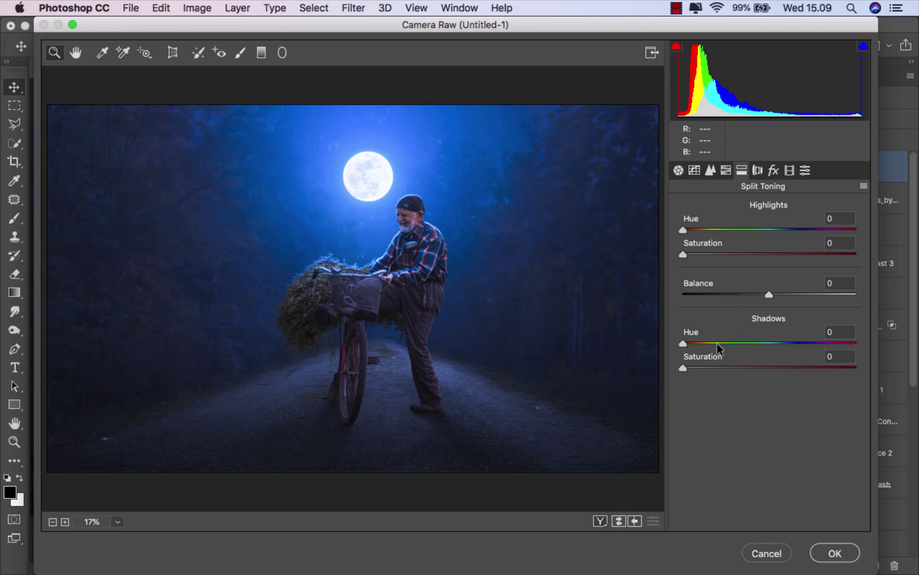
left_click_drag(684, 367, 771, 354)
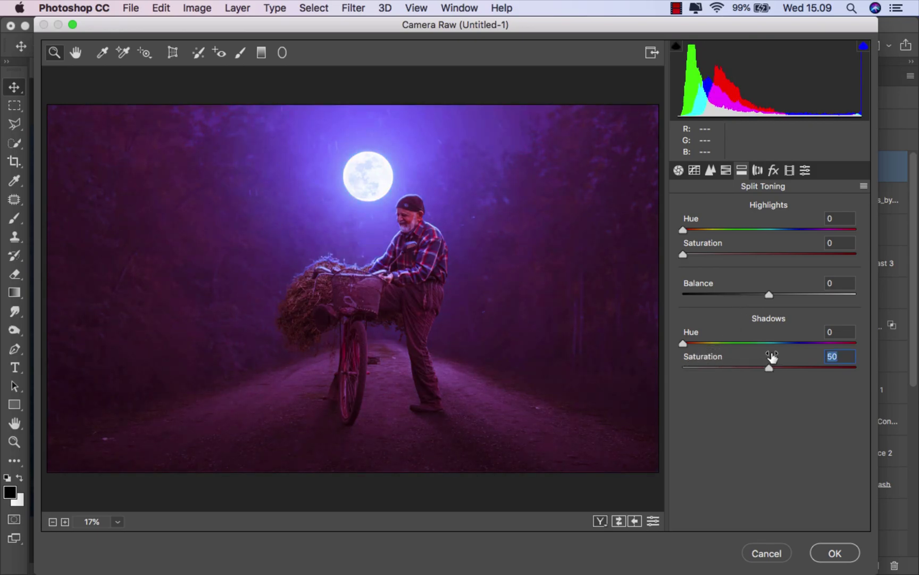
left_click_drag(683, 343, 811, 343)
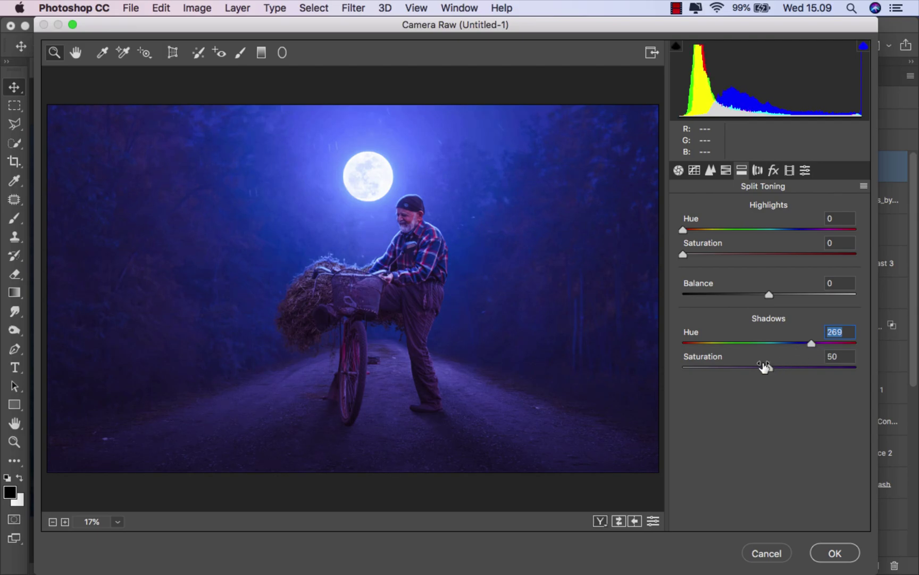
left_click_drag(769, 367, 692, 368)
left_click(693, 367)
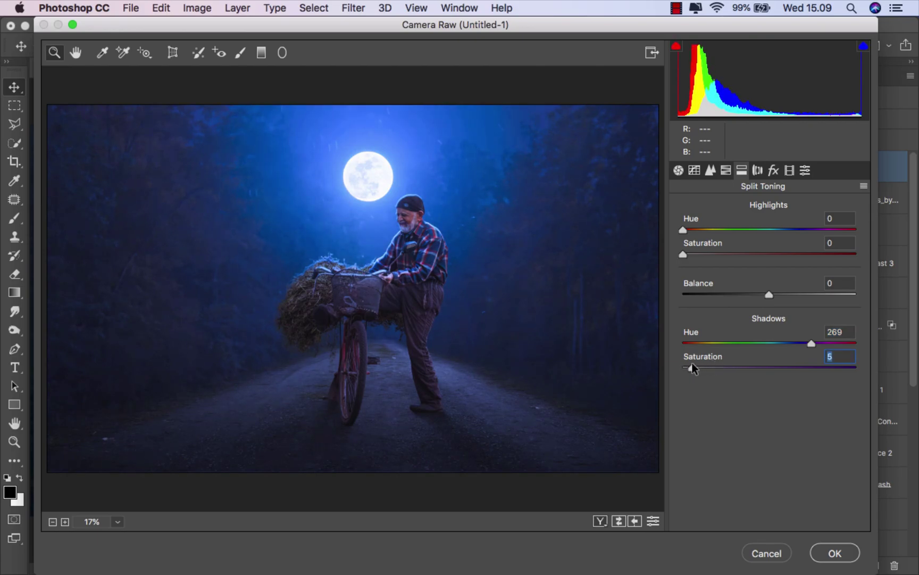
- Shift the Purples hue to about +22 in HSL, comparing against the before view
left_click(725, 170)
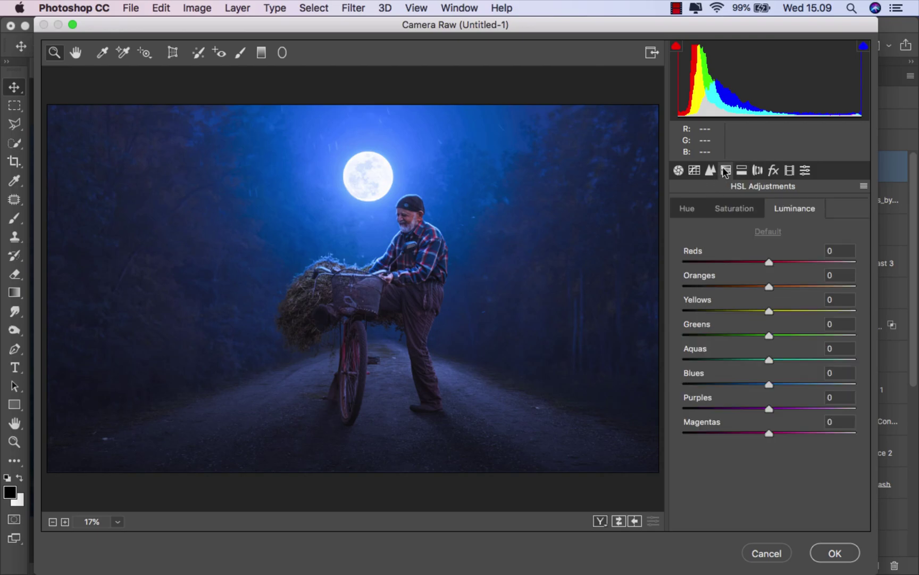
left_click(679, 210)
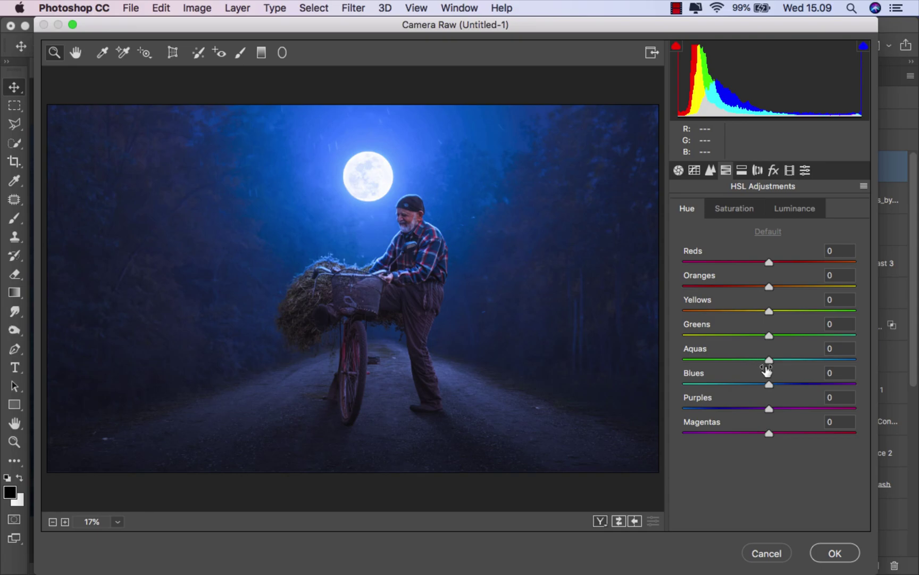
mouse_move(768, 407)
left_mouse_down()
mouse_move(804, 408)
mouse_move(790, 392)
left_mouse_up()
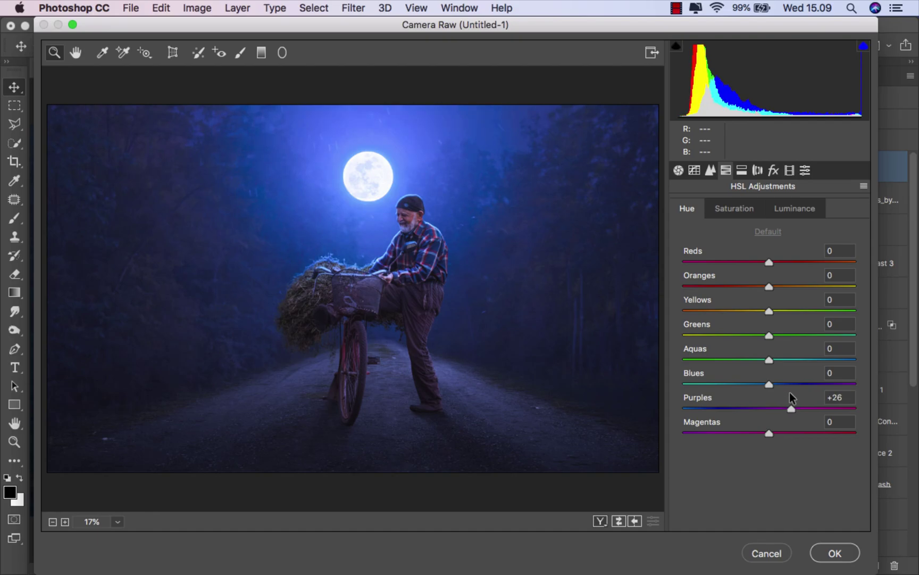
left_click(620, 518)
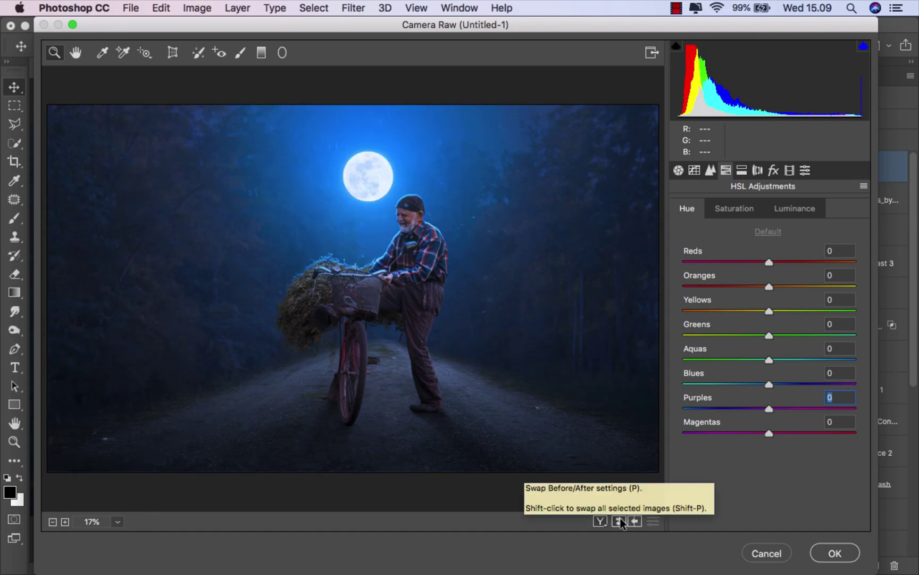
left_click(621, 518)
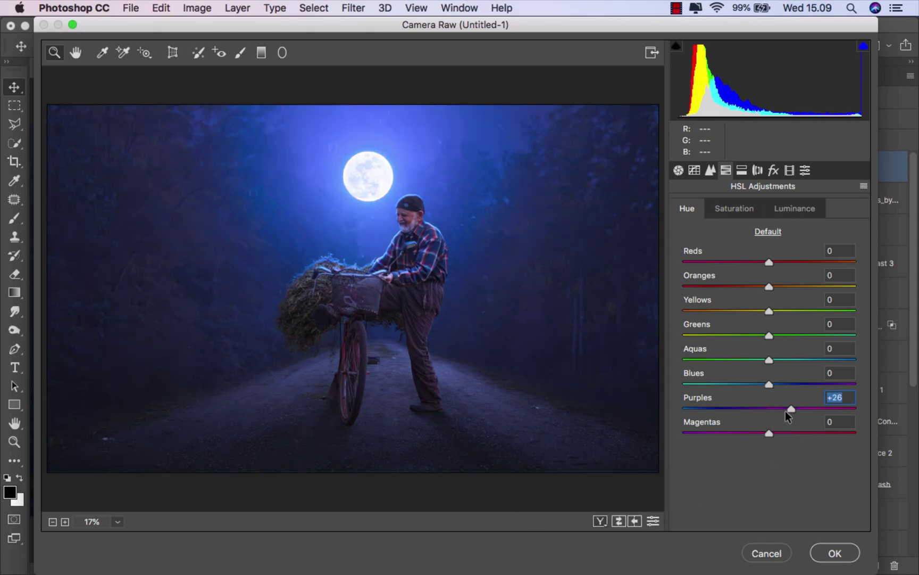
left_click_drag(786, 408, 789, 408)
- Apply the Camera Raw grade to Layer 5 and toggle the layer off and on to compare
left_click(836, 556)
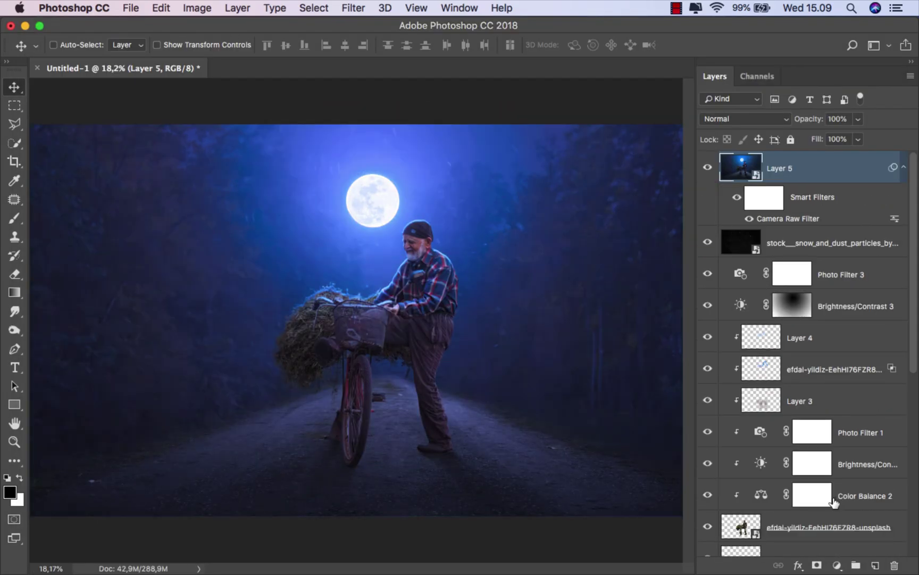
left_click(708, 169)
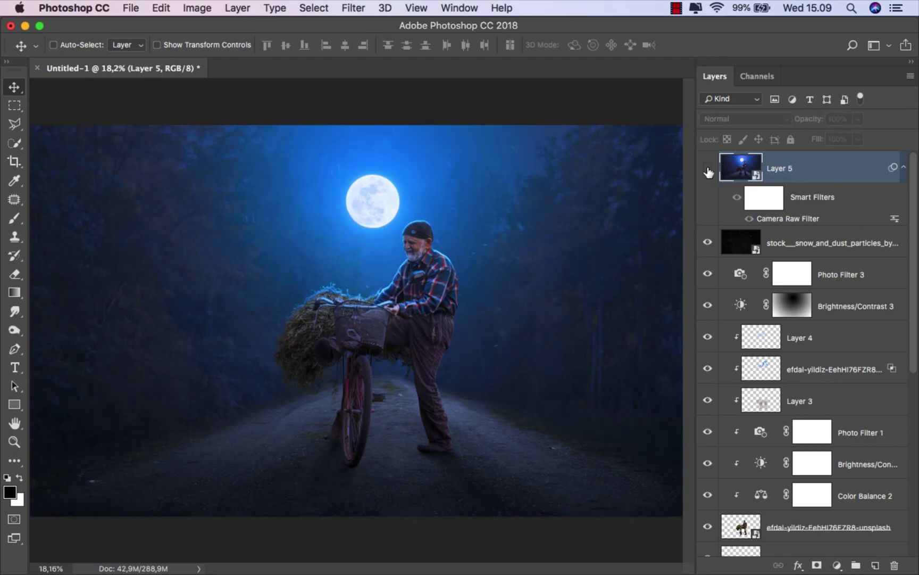
left_click(708, 169)
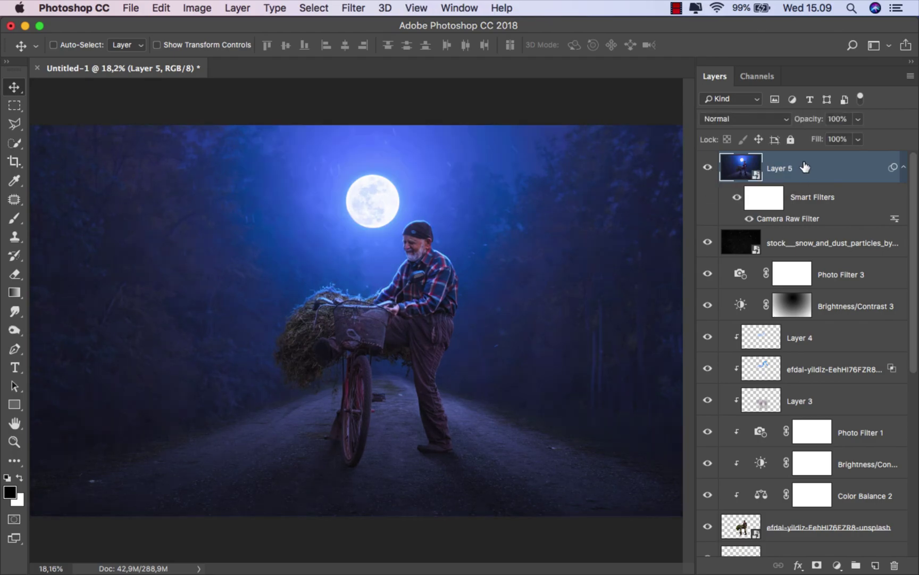